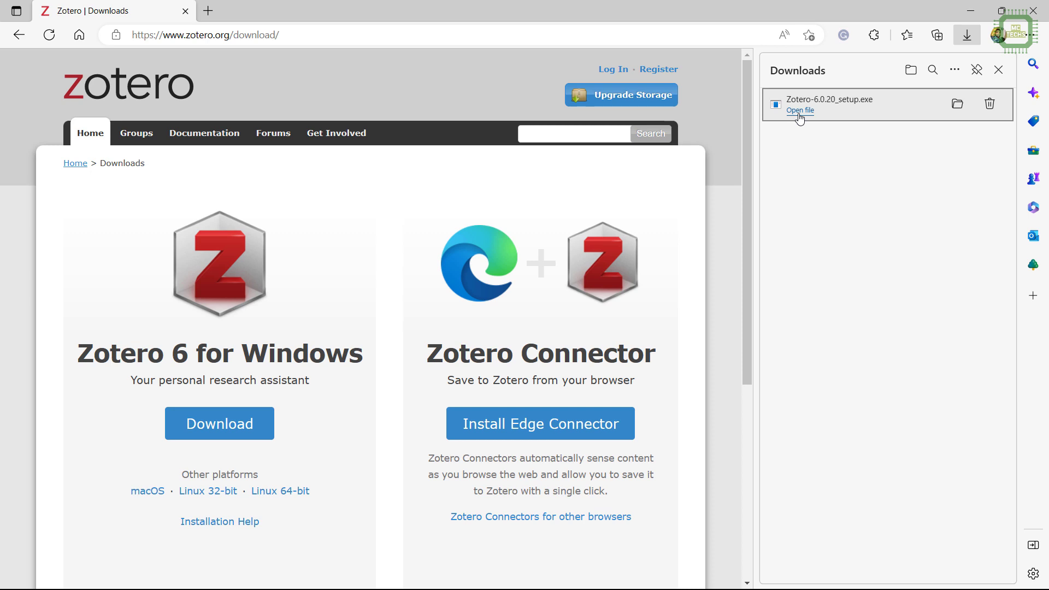
- Run the downloaded Zotero-6.0.20 installer with the Standard setup type and finish by launching Zotero
left_click(799, 111)
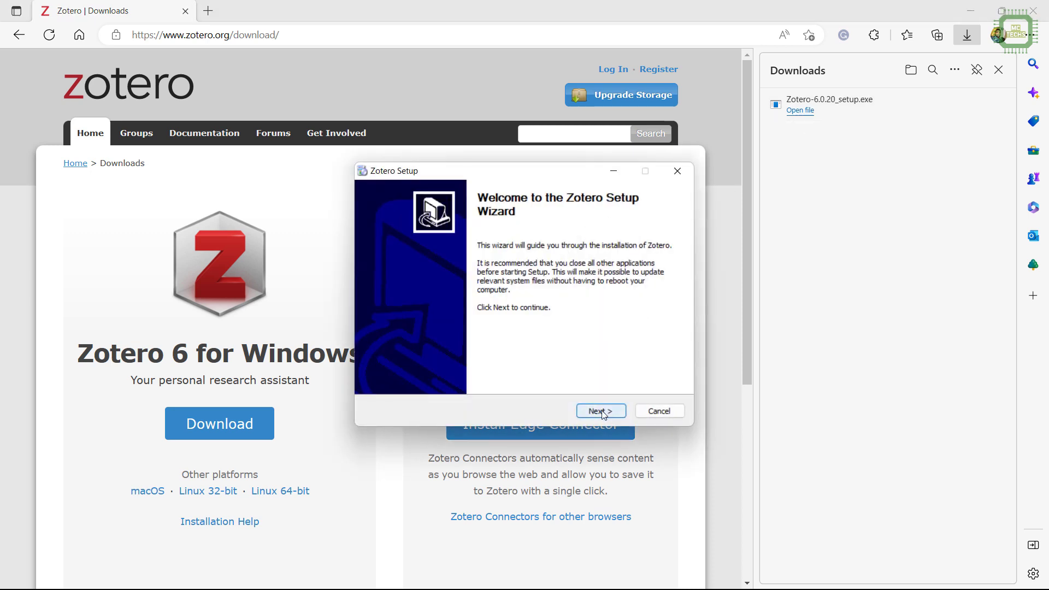
left_click(602, 411)
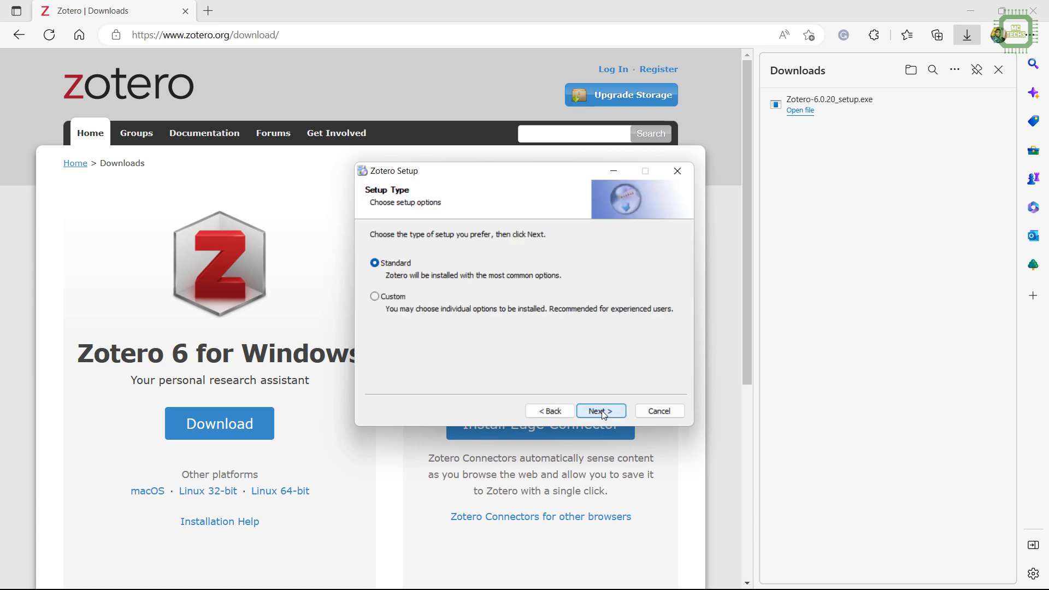
left_click(503, 315)
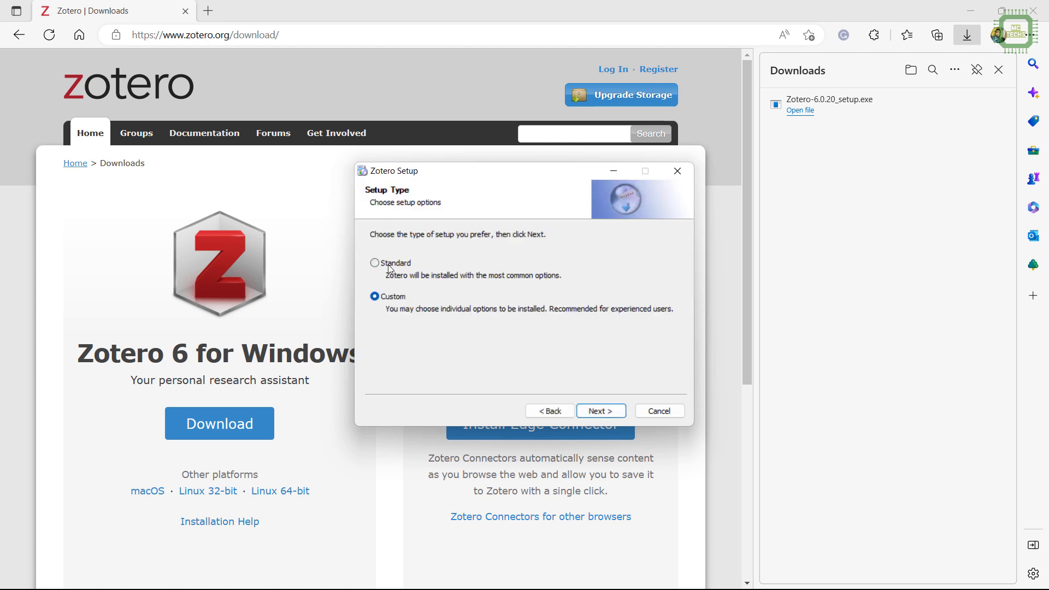
key("Up")
left_click(600, 409)
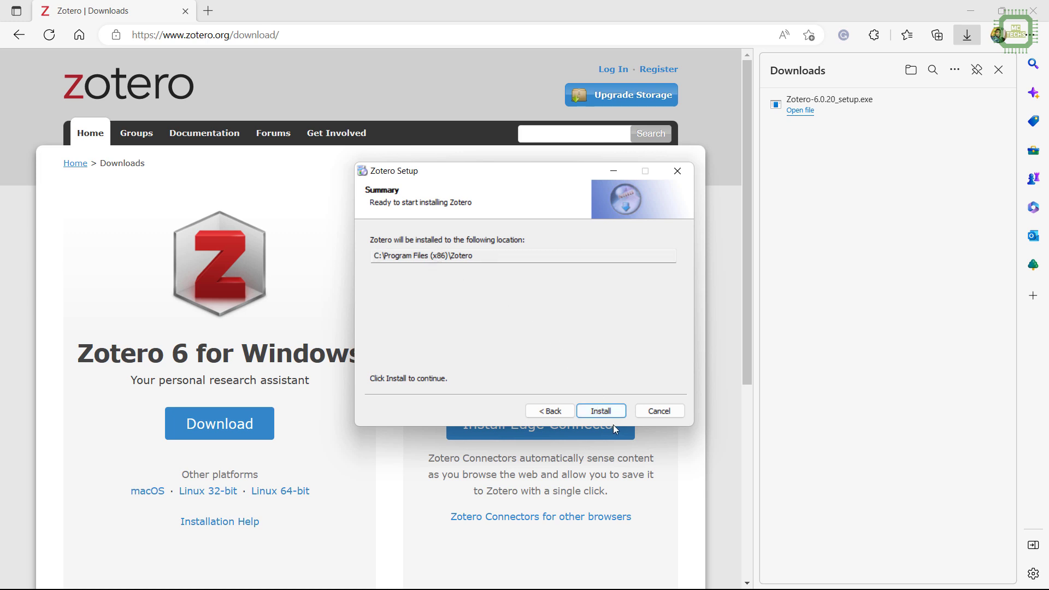
left_click(604, 411)
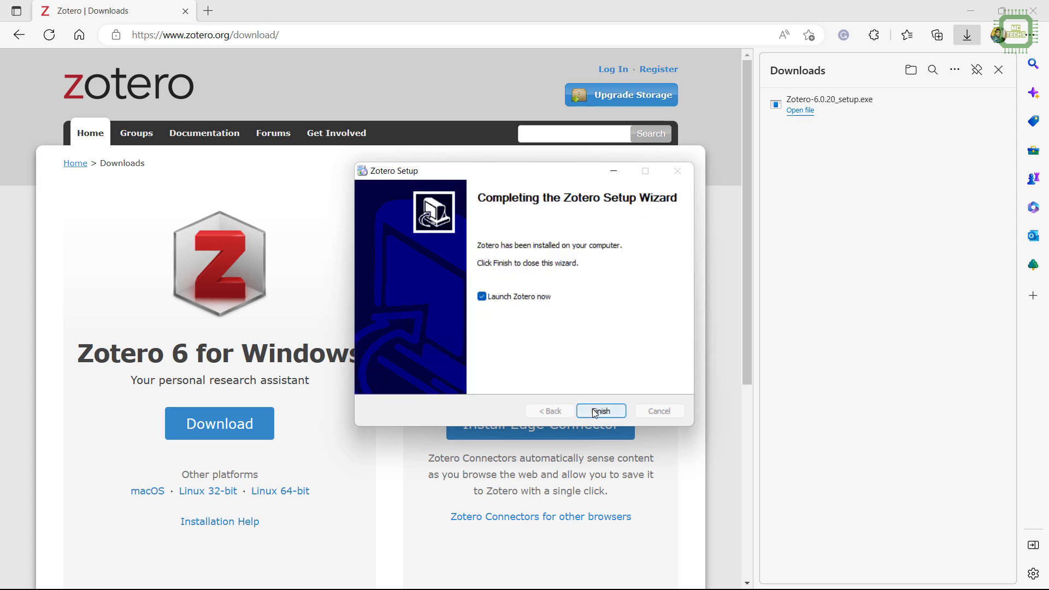
left_click(595, 413)
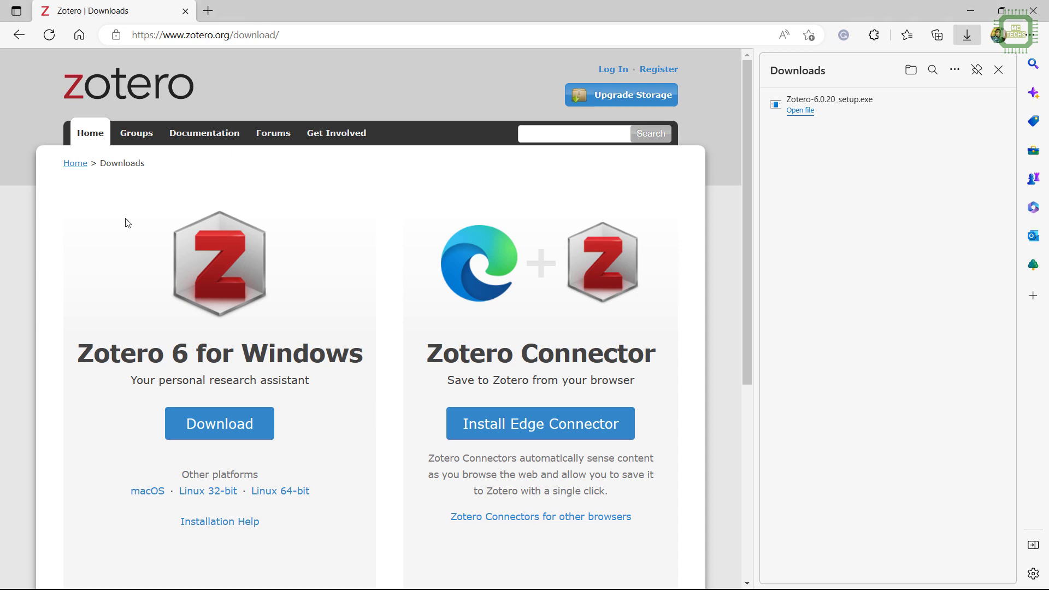
- Install the Zotero Connector extension in Microsoft Edge from the Zotero download page
left_click(552, 431)
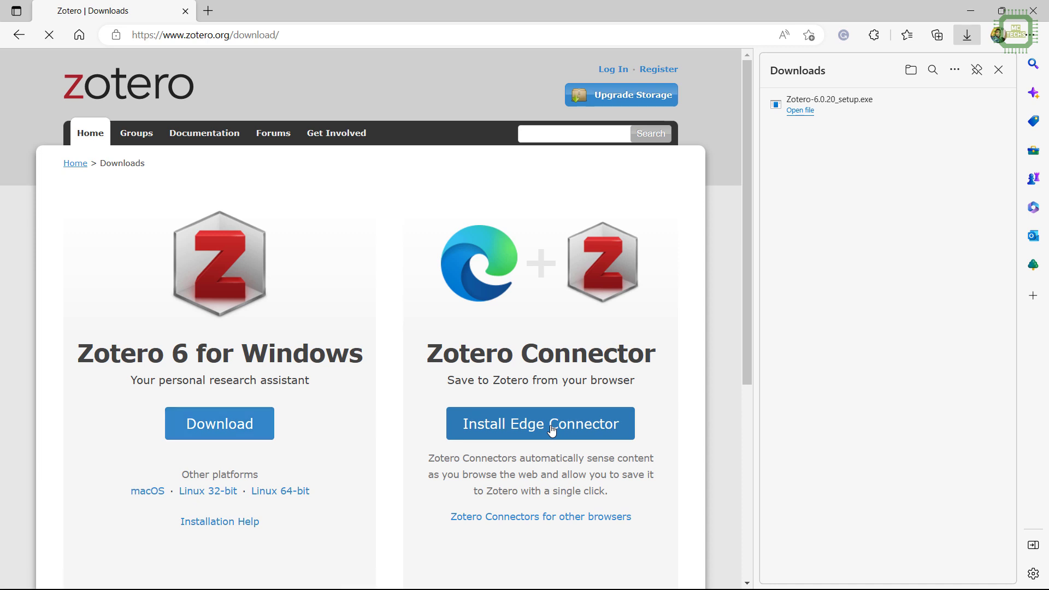
left_click(627, 172)
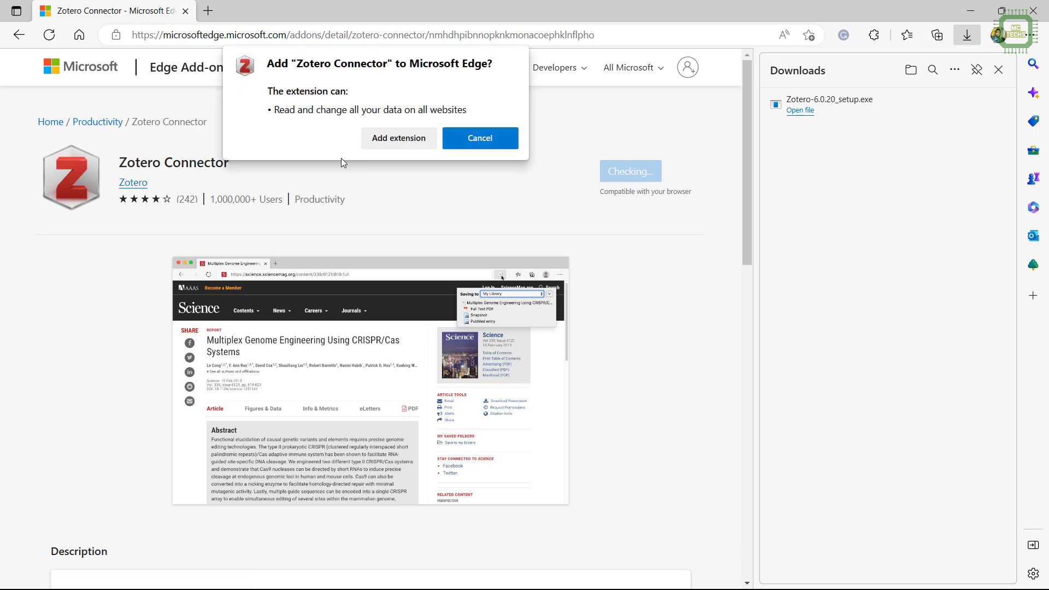
left_click(402, 140)
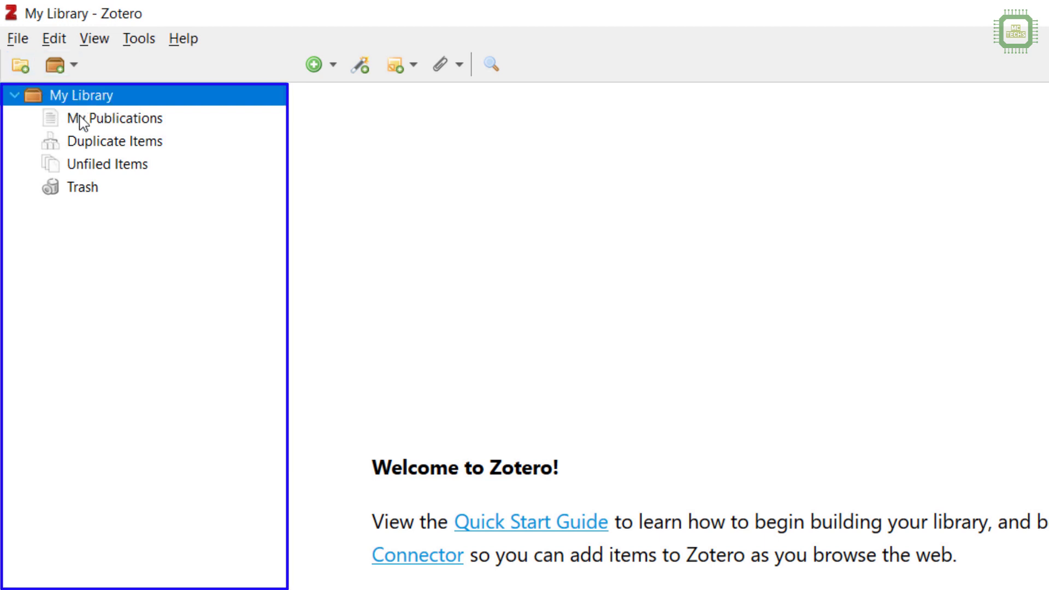
- Look through My Publications, Duplicate Items, Unfiled Items and Trash in Zotero, ending back at My Library
left_click(103, 121)
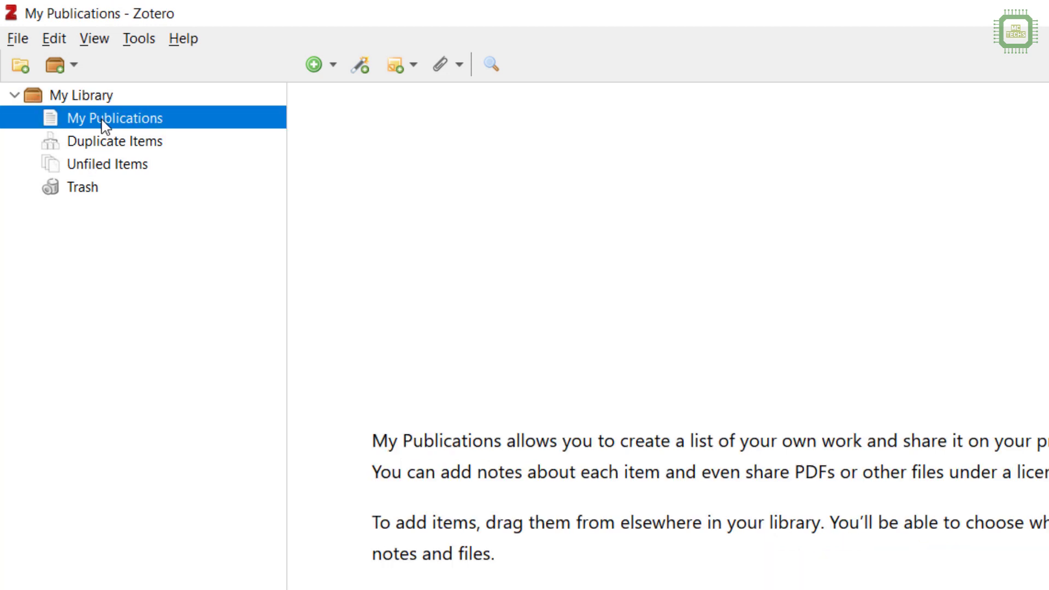
left_click(100, 148)
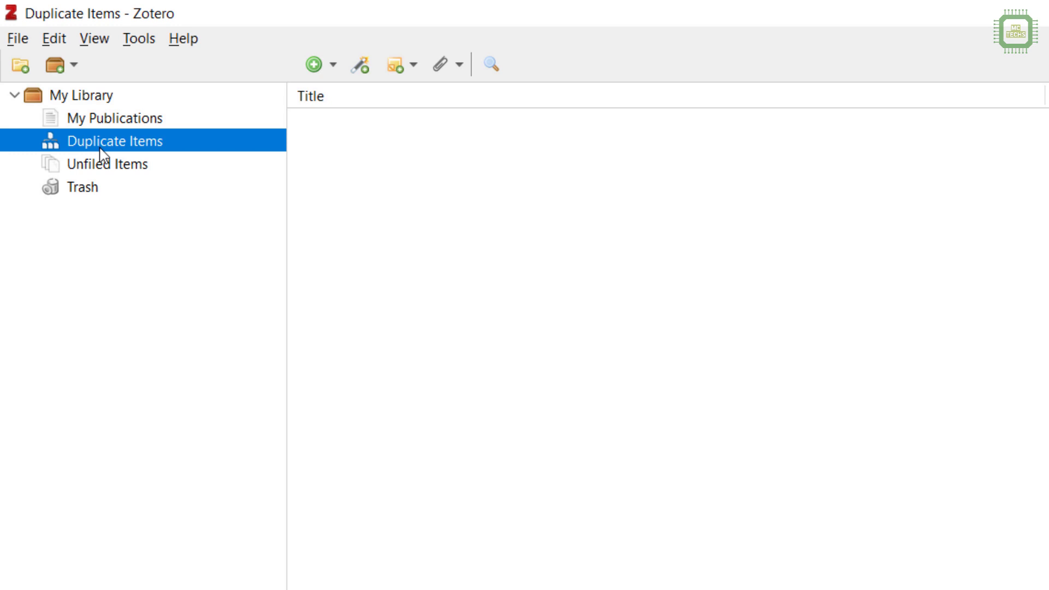
left_click(127, 163)
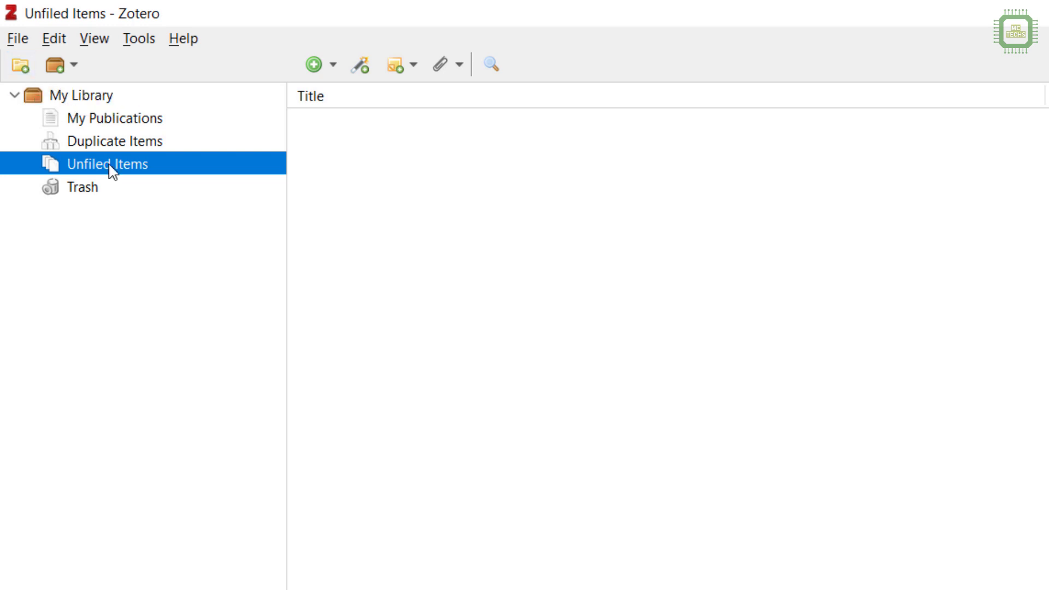
left_click(88, 188)
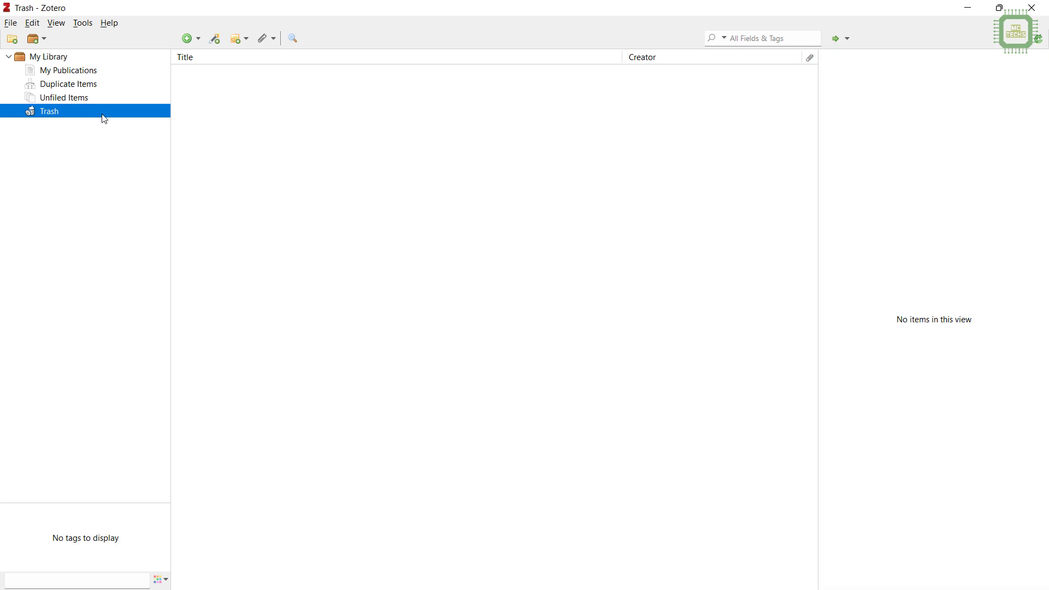
left_click(74, 57)
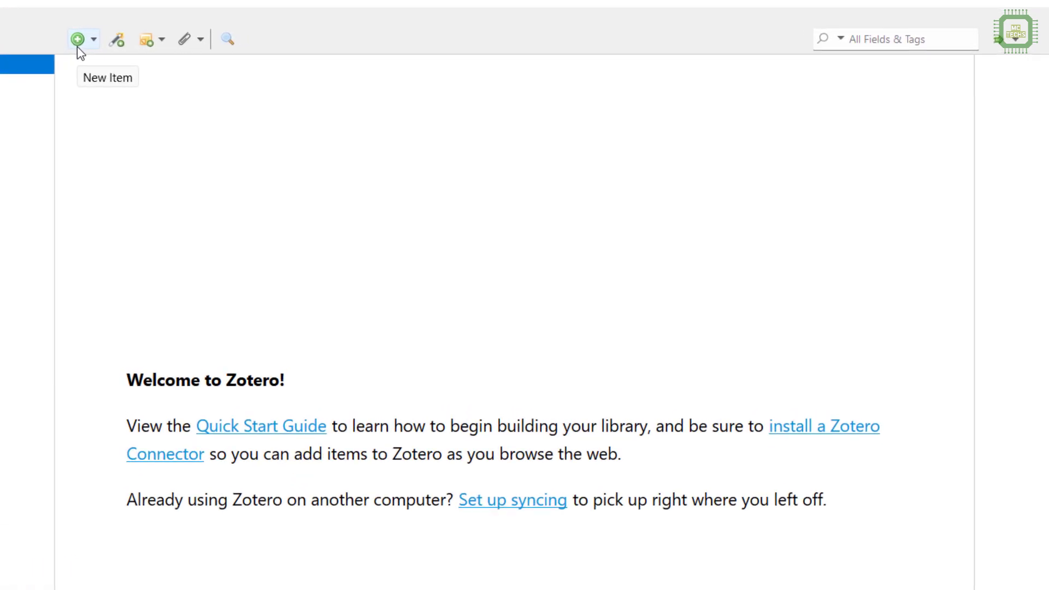
- Examine the options for new items, adding by identifier, notes, attachments, Advanced Search and quick search
left_click(78, 39)
left_click(116, 39)
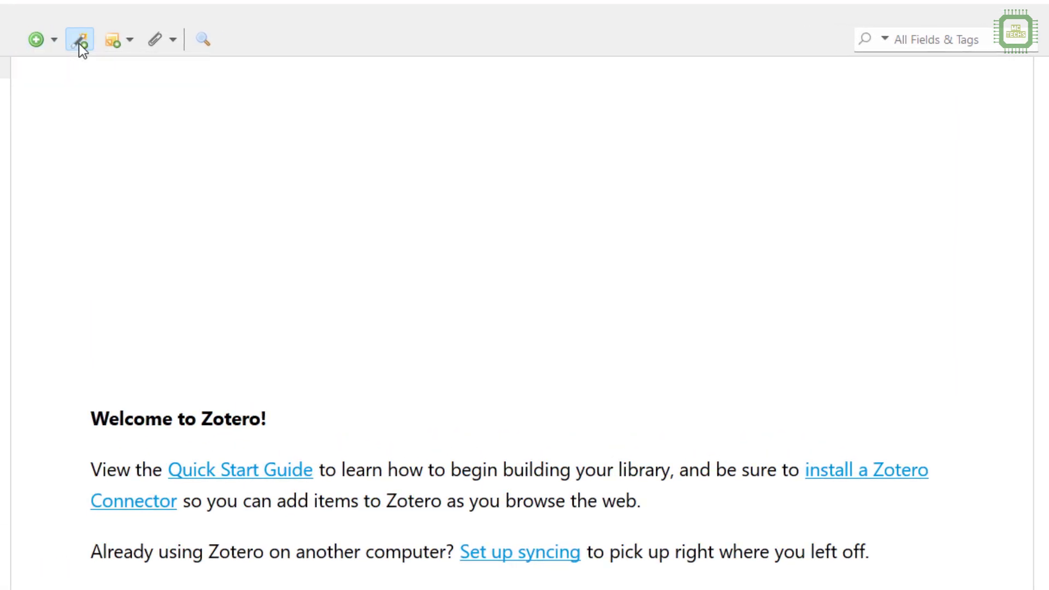
left_click(78, 44)
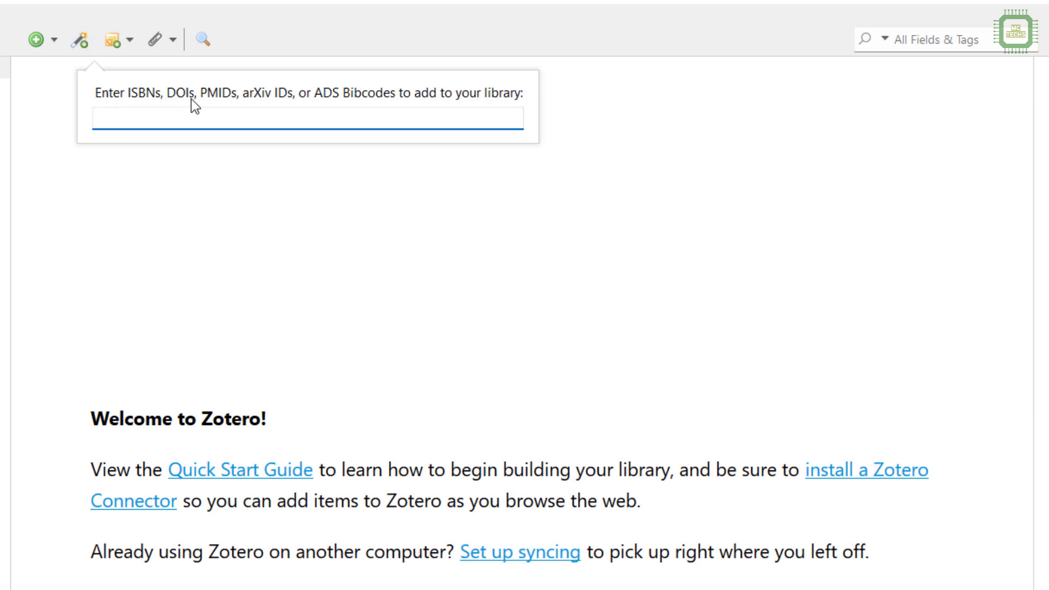
left_click(116, 45)
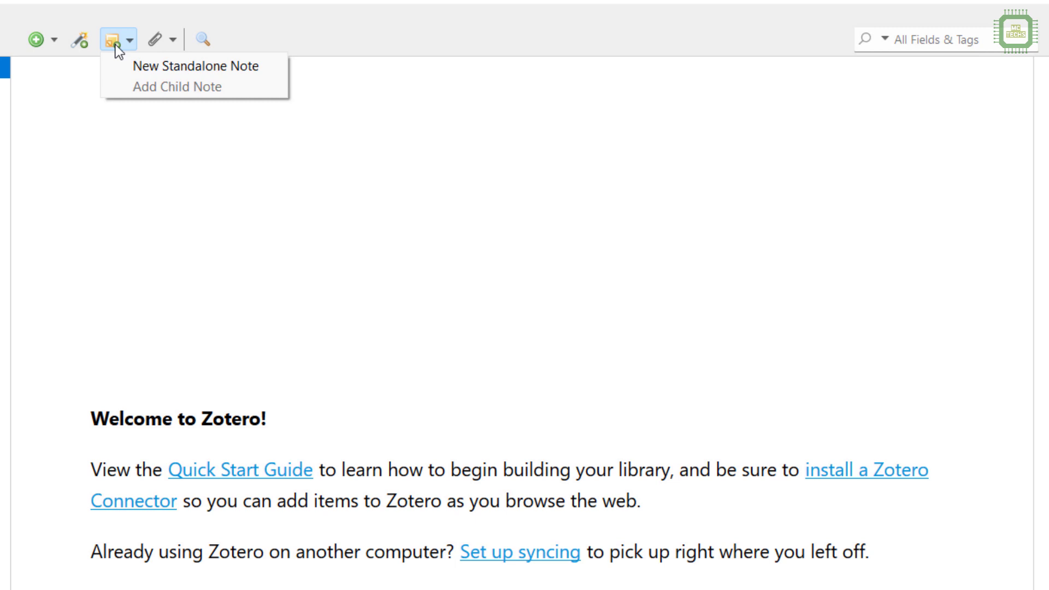
left_click(152, 40)
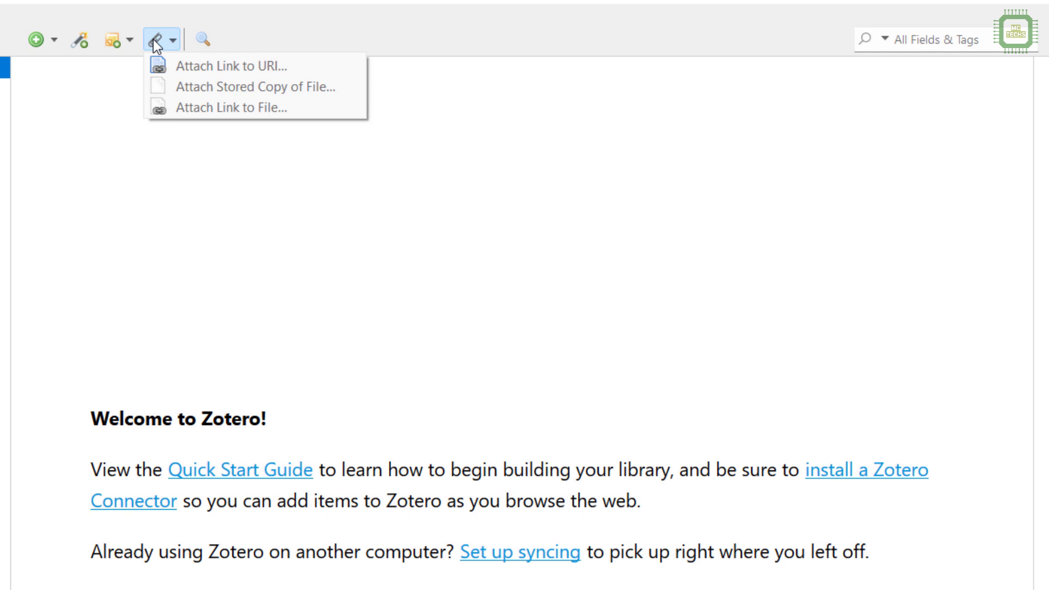
left_click(200, 42)
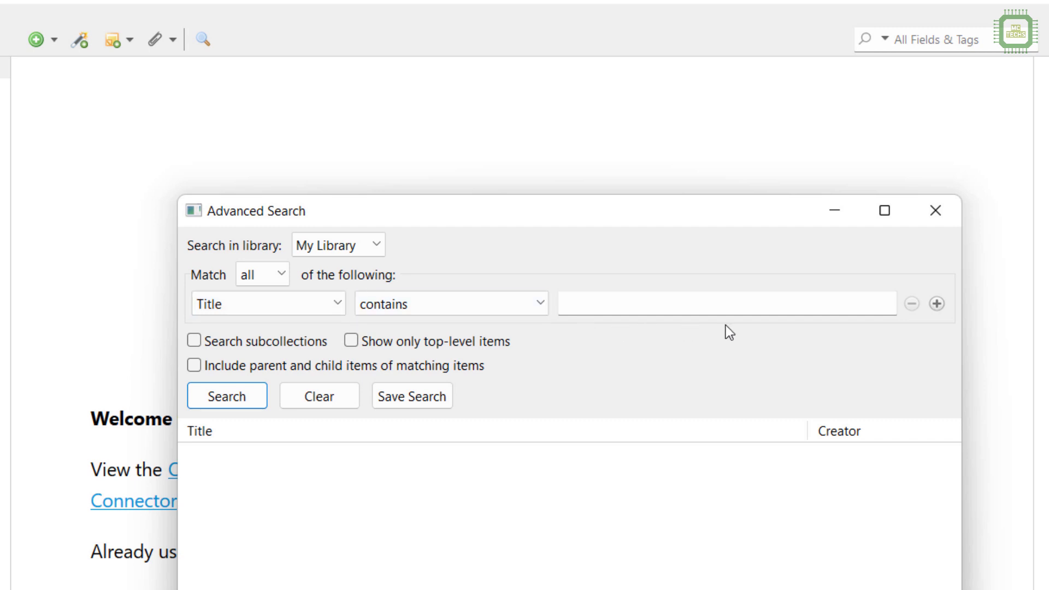
left_click(923, 213)
left_click(943, 42)
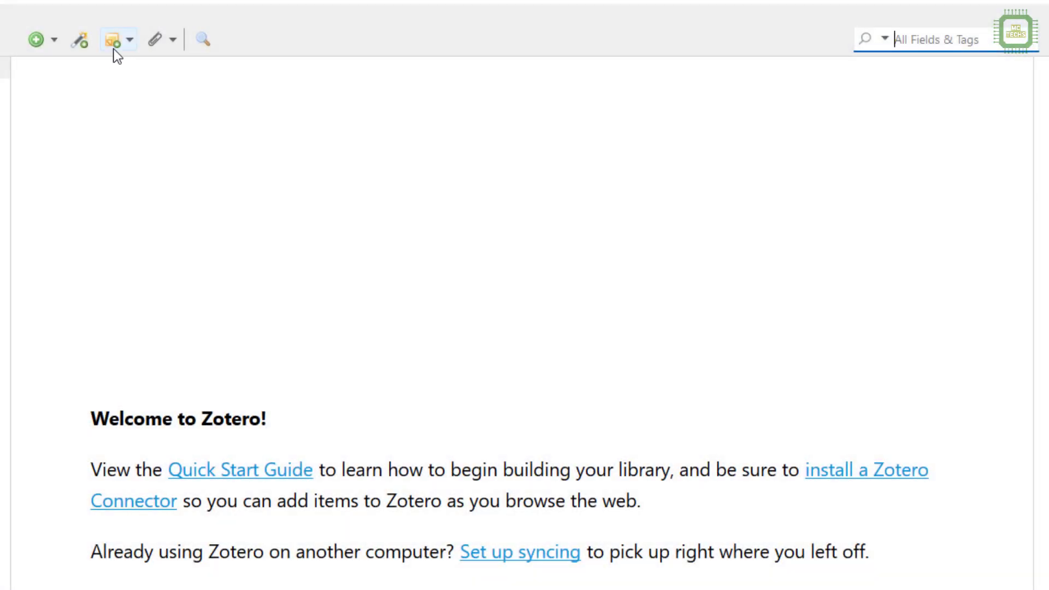
- Create a new Conference Paper item in My Library
left_click(49, 40)
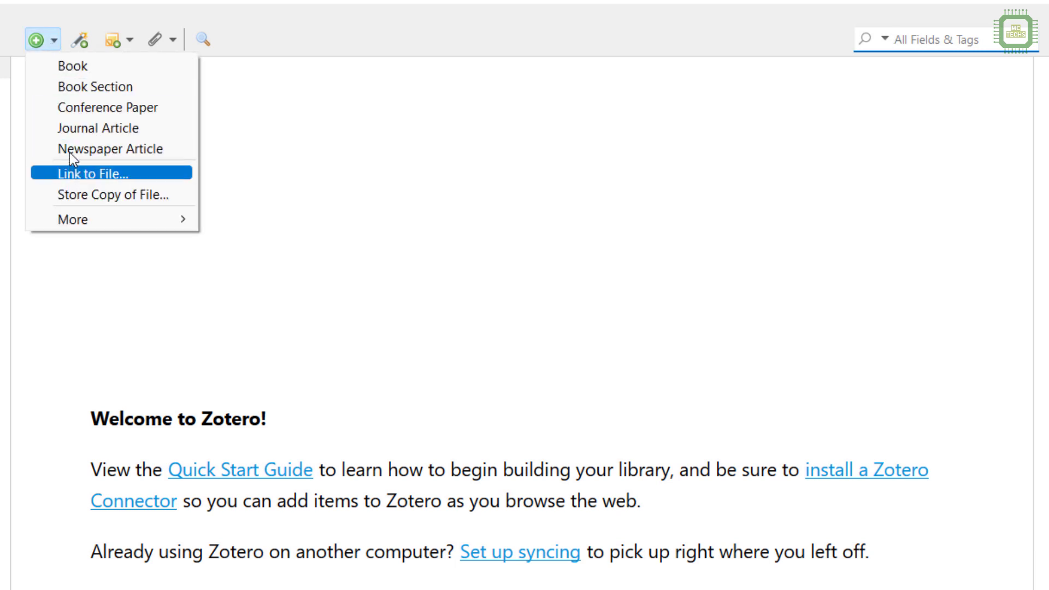
mouse_move(92, 219)
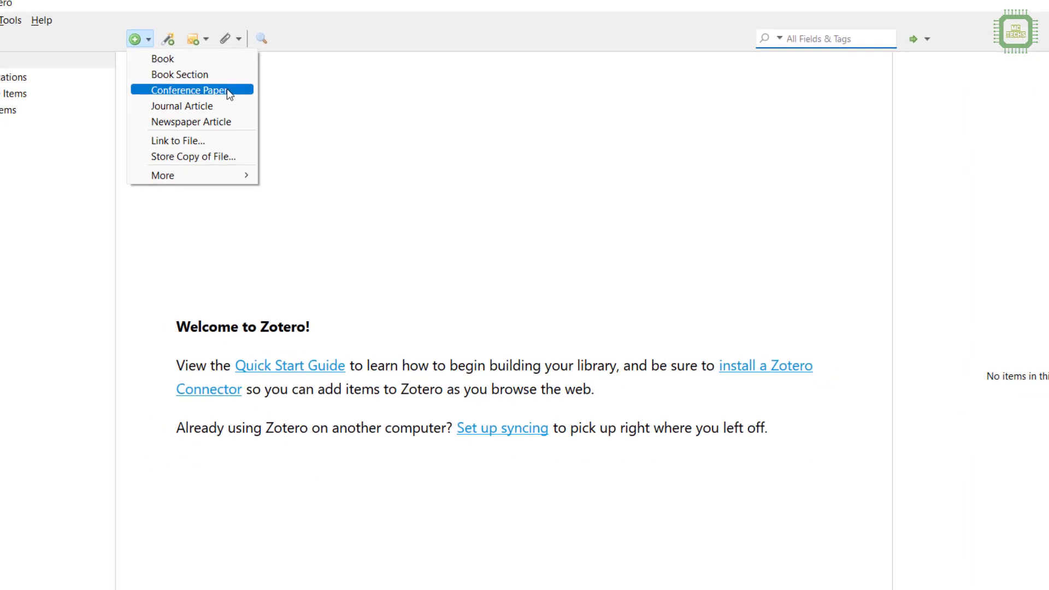
left_click(256, 83)
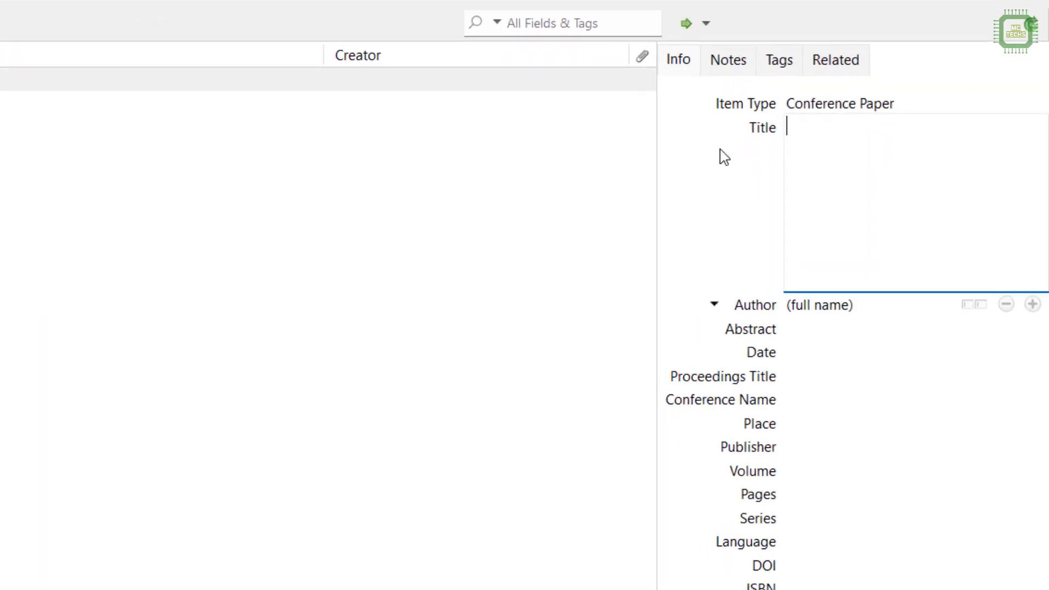
- Review the conference paper's notes, tags, related items and info fields, including the available item types
left_click(714, 68)
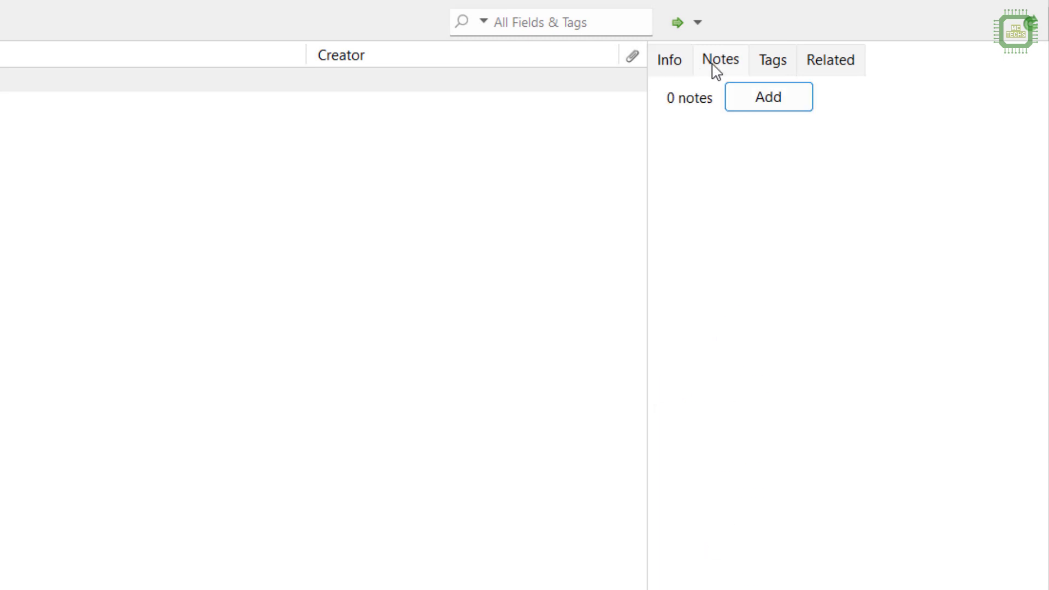
left_click(779, 67)
left_click(834, 64)
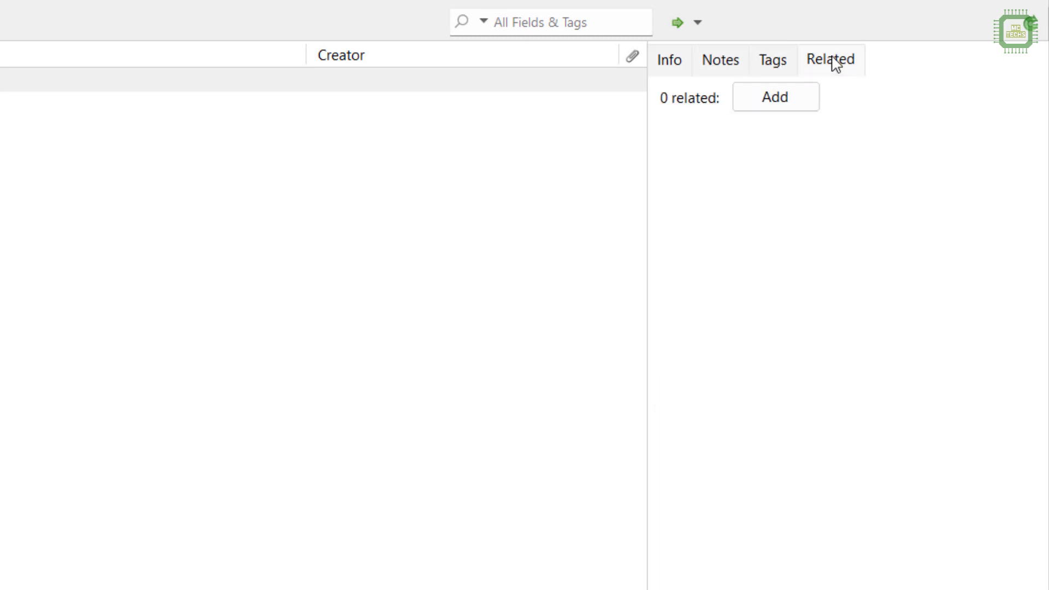
left_click(670, 70)
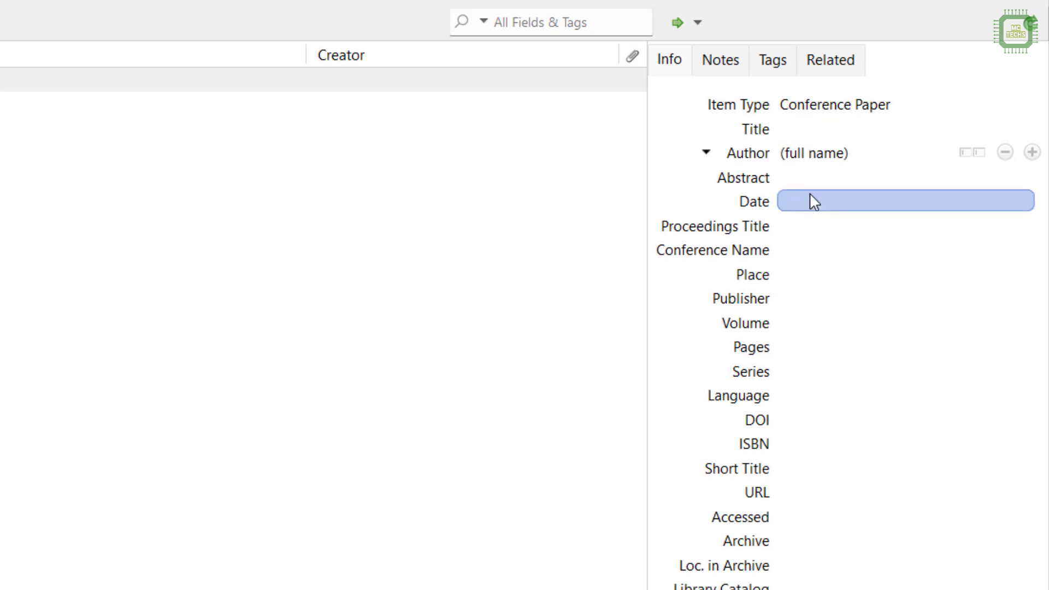
left_click(801, 106)
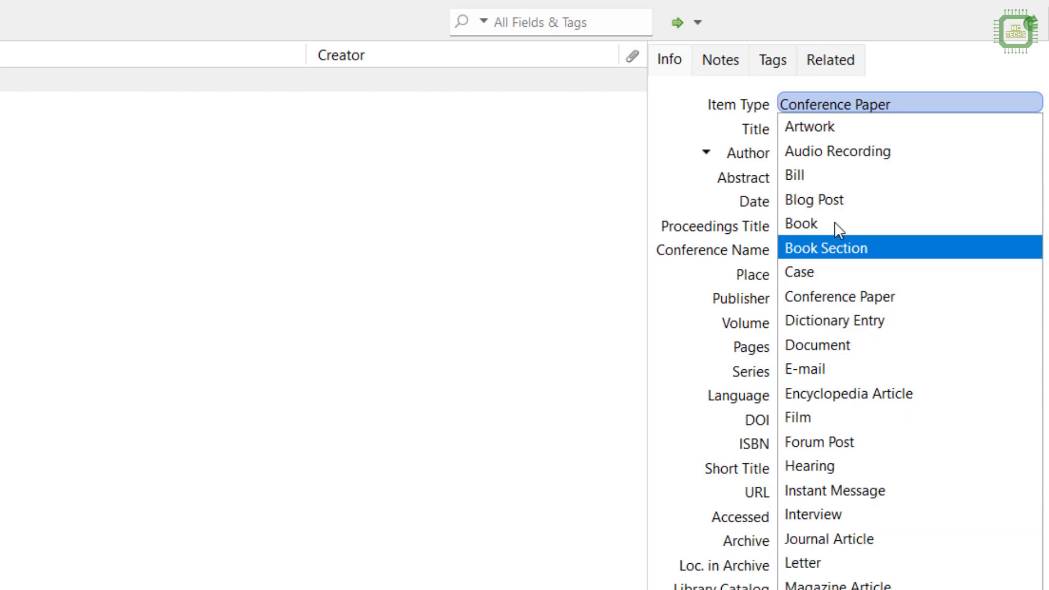
left_click(643, 132)
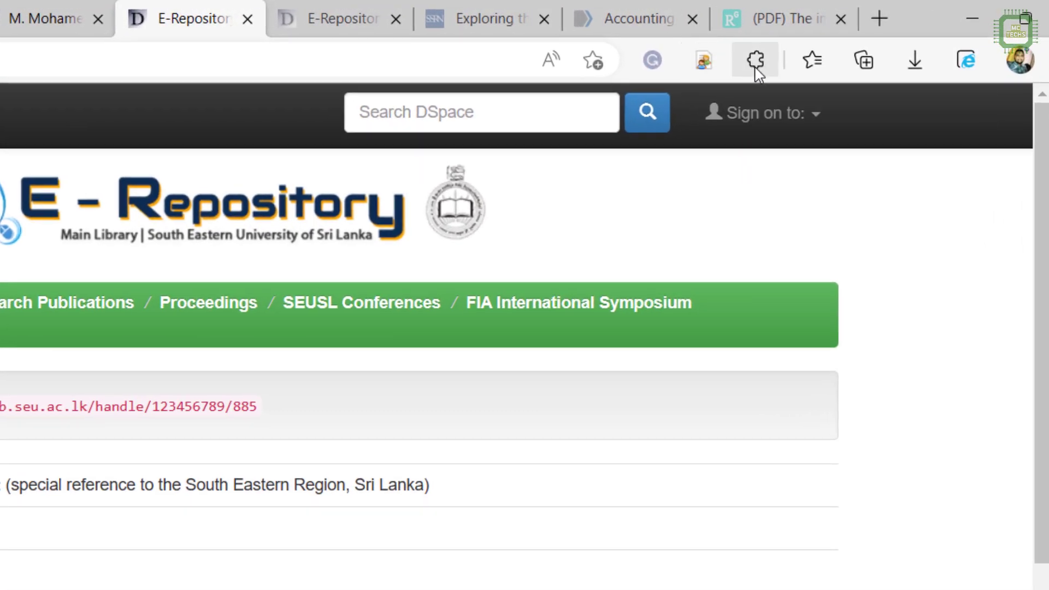
- Save the internet banking conference paper from the E-Repository page to Zotero and select its Full Text PDF attachment
left_click(704, 60)
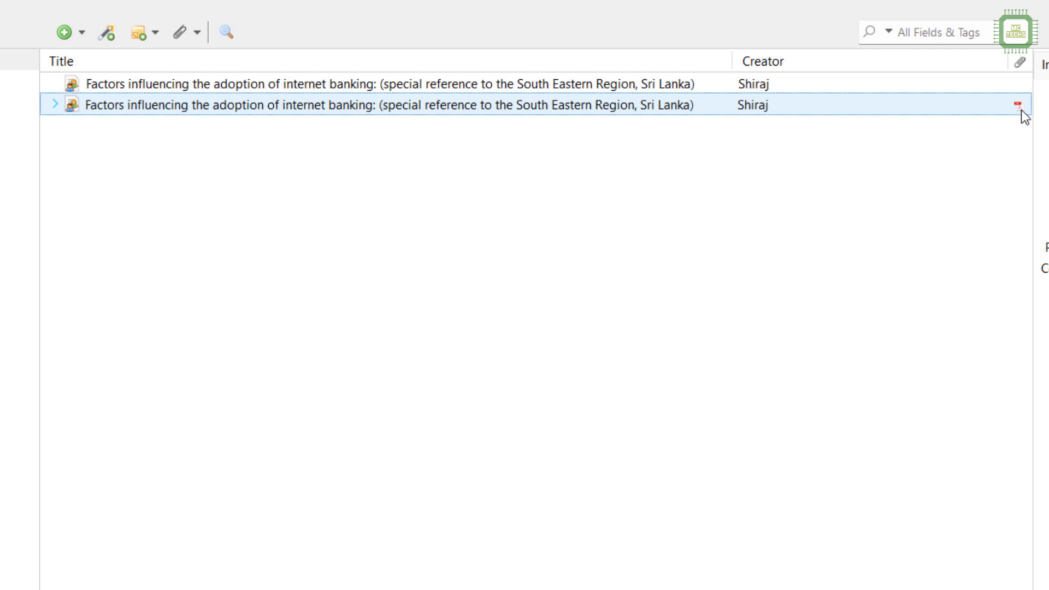
left_click(54, 104)
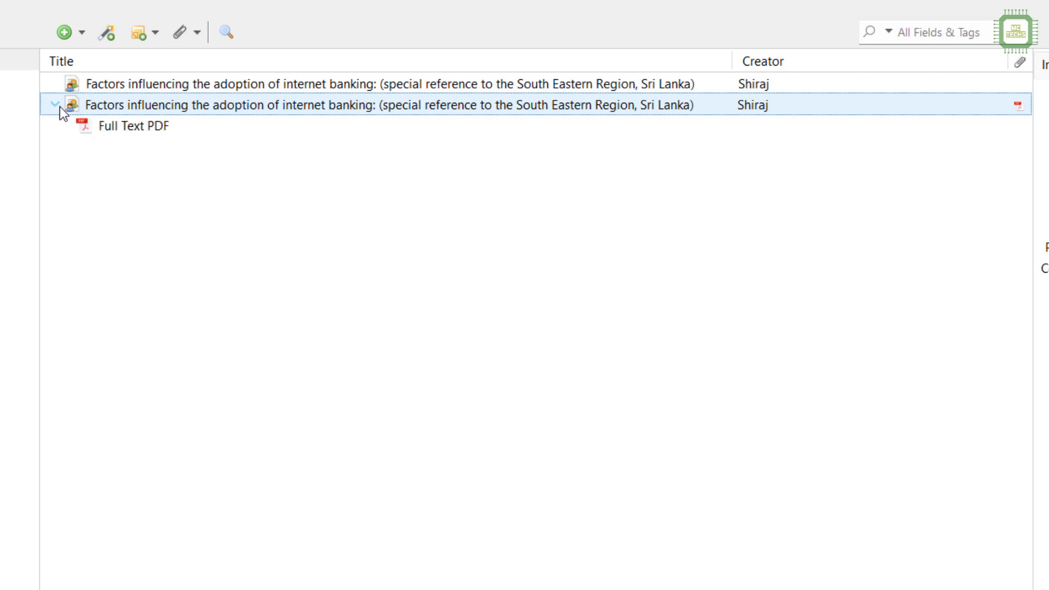
left_click(110, 124)
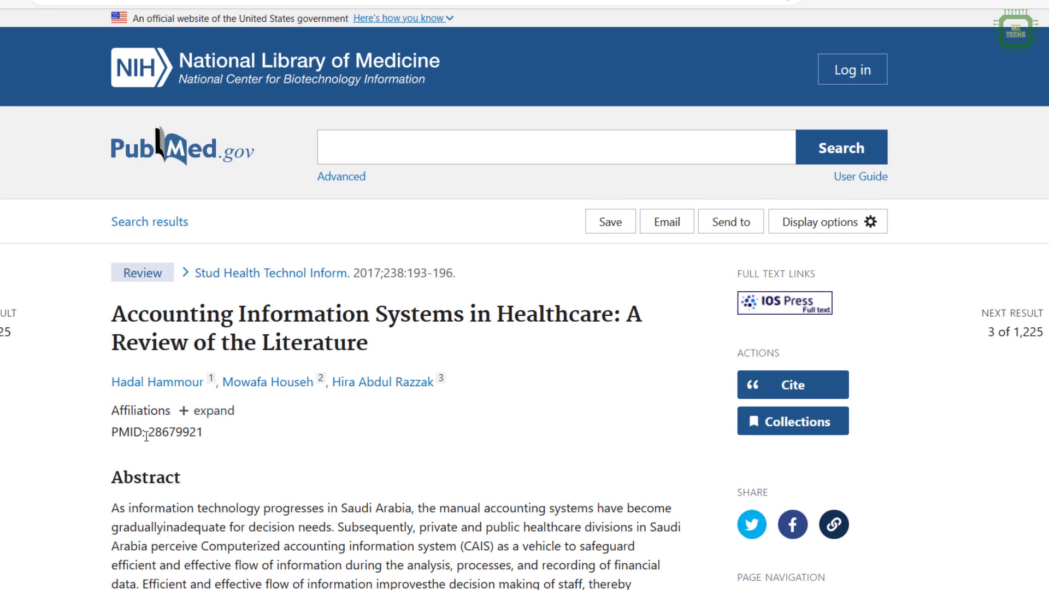
- Copy the PMID 28679921 of the "Accounting Information Systems in Healthcare" review on PubMed
left_click_drag(203, 435, 151, 434)
right_click(167, 431)
left_click(224, 33)
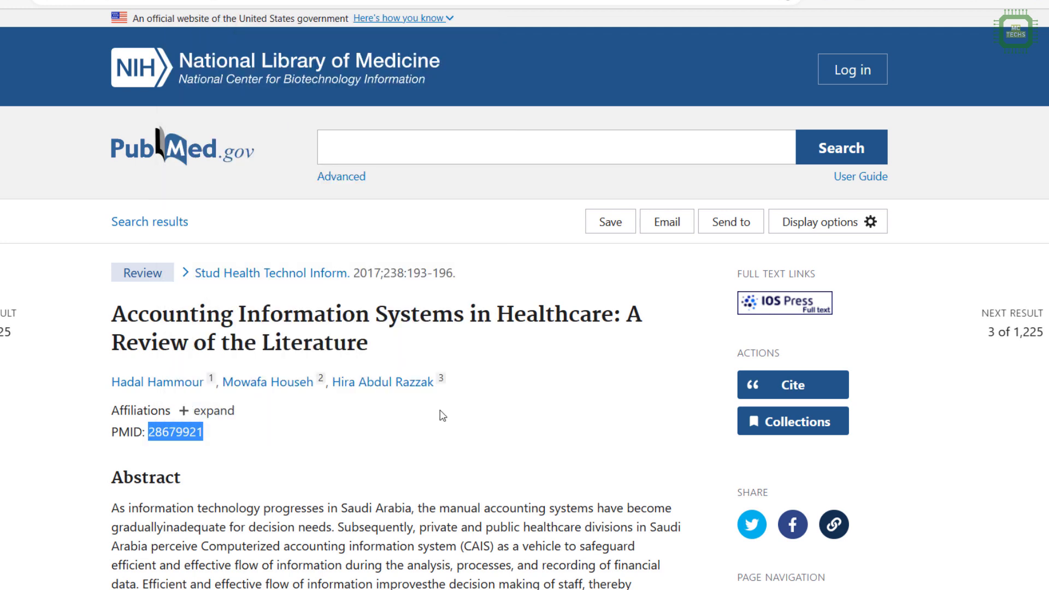
- Switch to Zotero and add the journal article with PMID 28679921 to My Library by identifier
key("alt+Tab")
key("Tab")
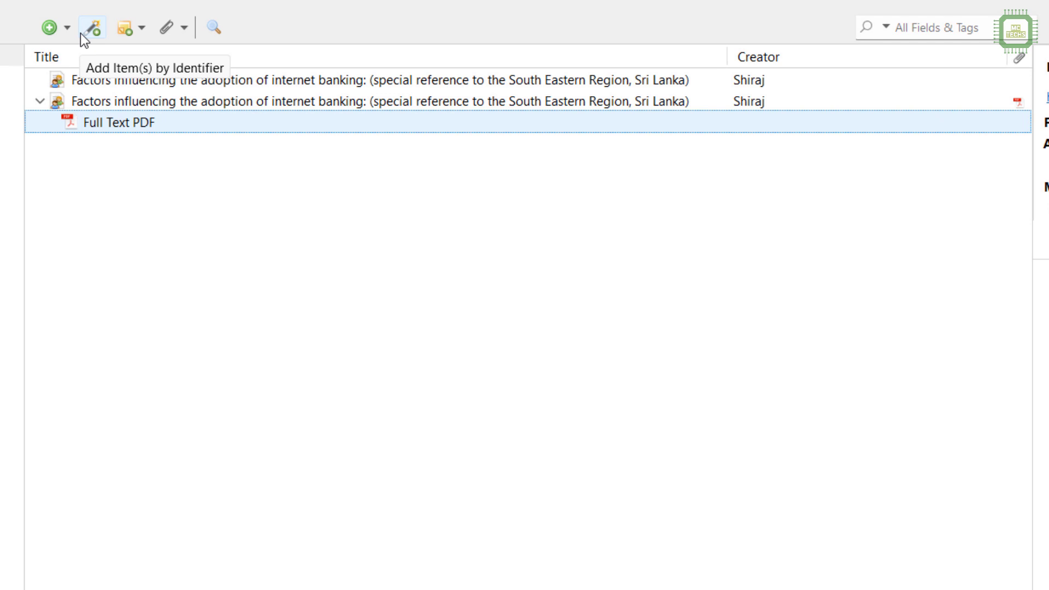
left_click(90, 30)
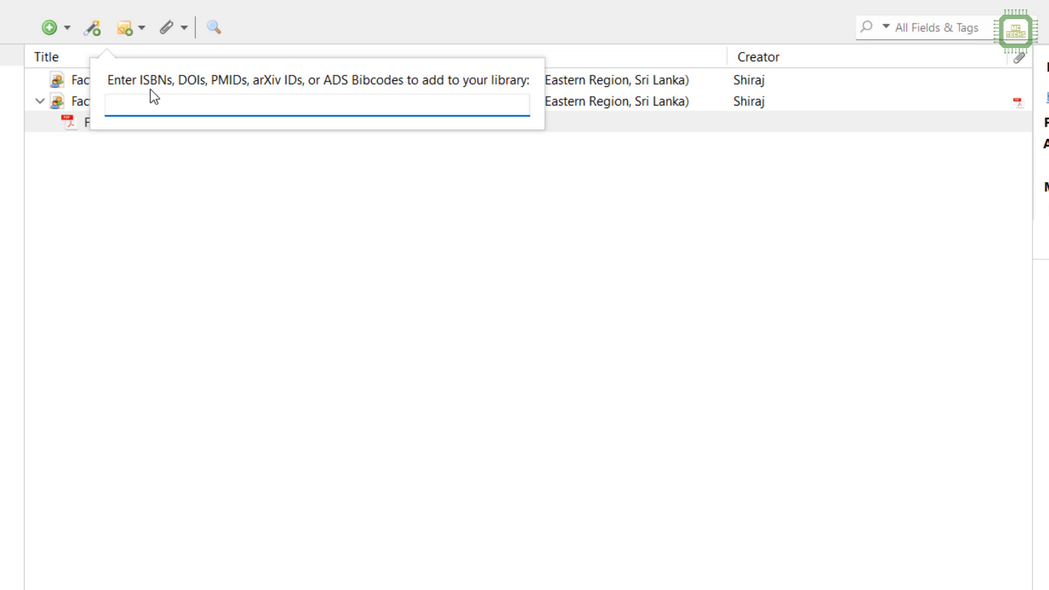
right_click(116, 105)
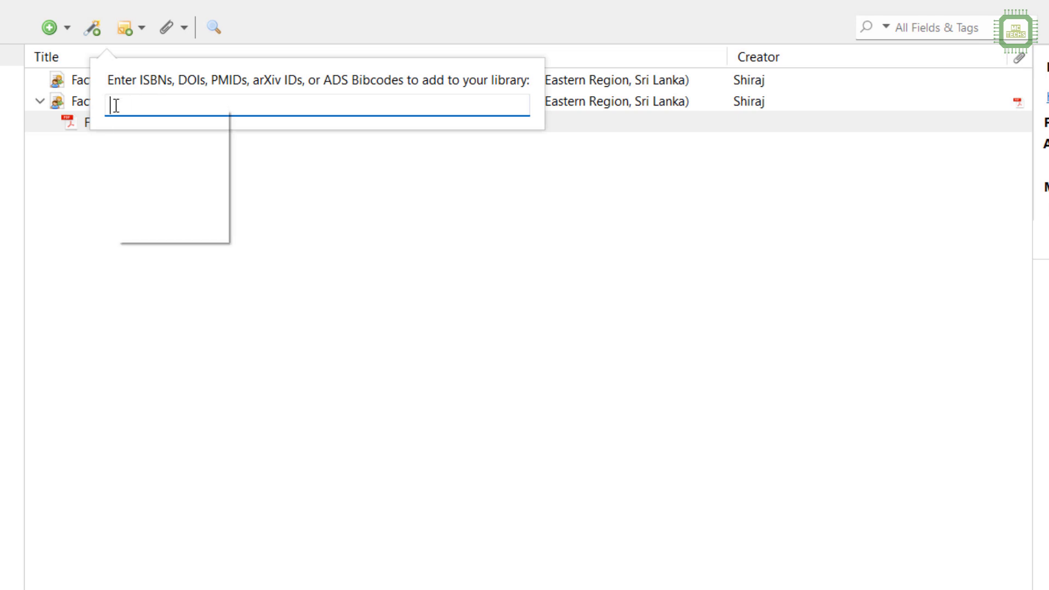
left_click(162, 182)
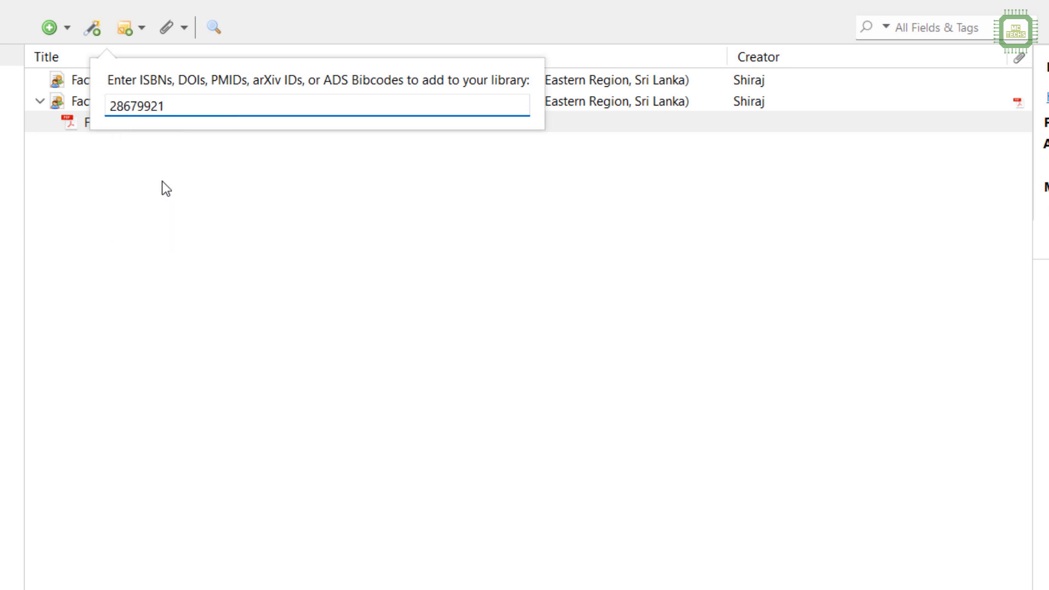
key("Return")
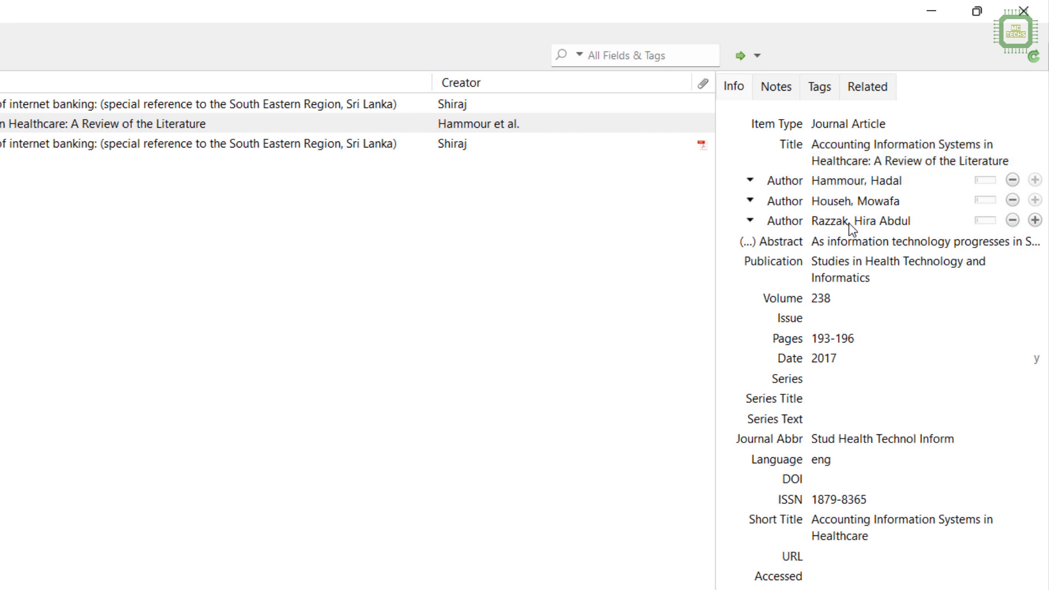
left_click(849, 181)
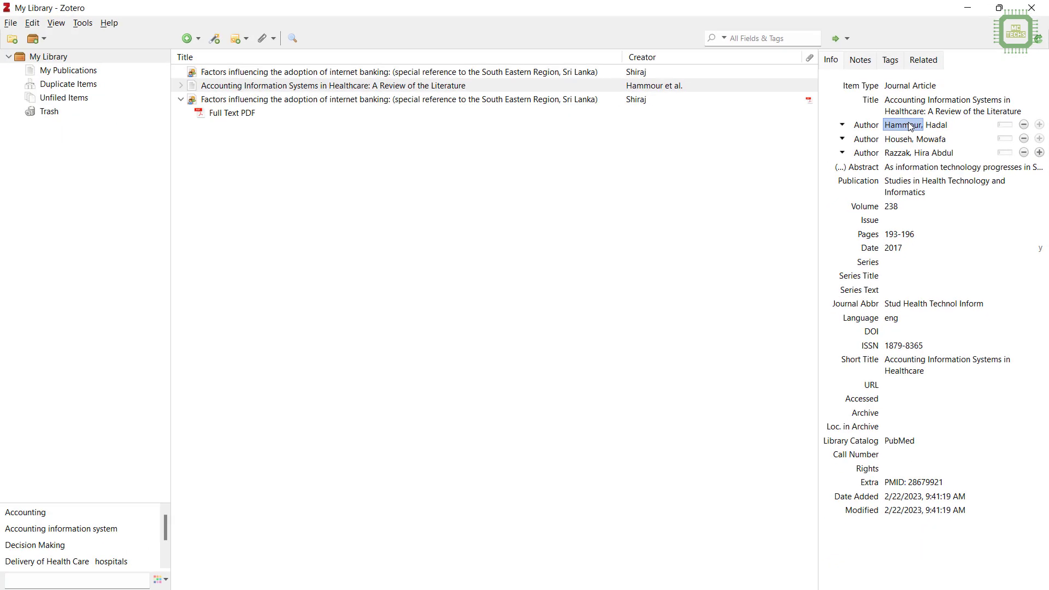
- Sort the library items by title in ascending order and collapse the internet banking paper that has the Full Text PDF
left_click(605, 58)
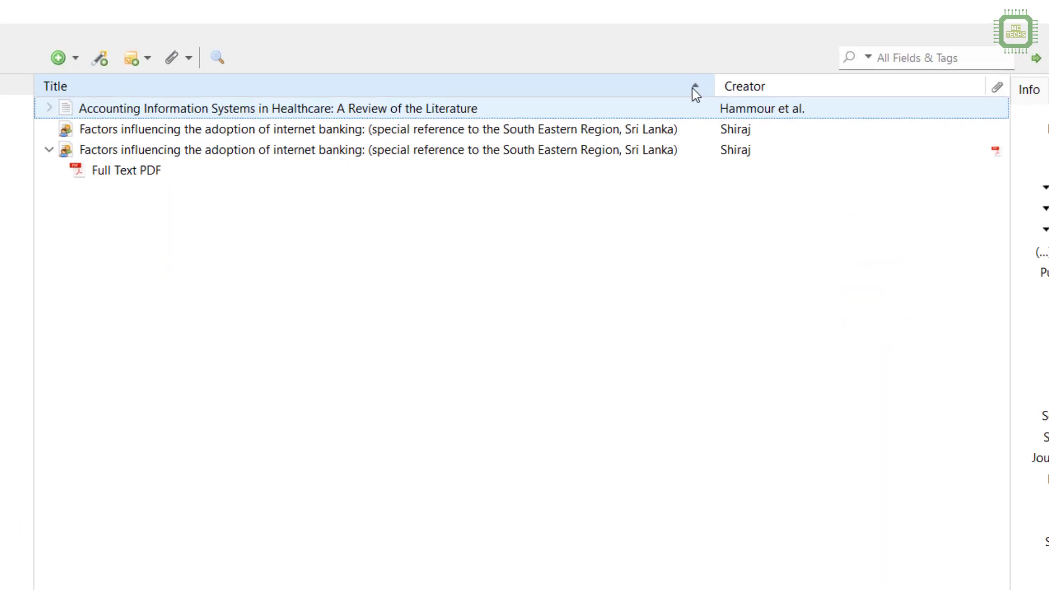
left_click(608, 58)
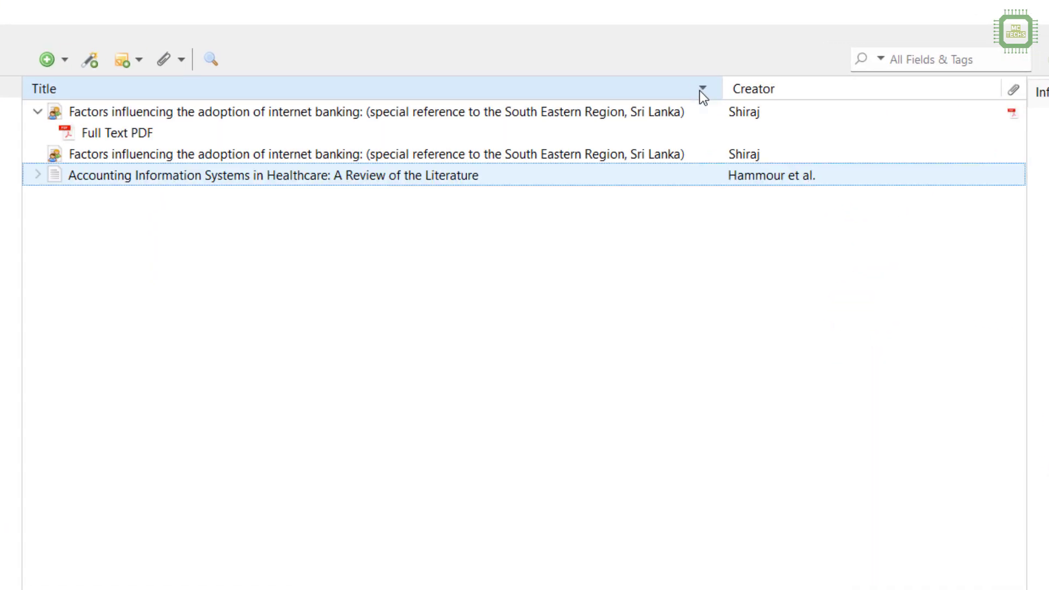
left_click(699, 91)
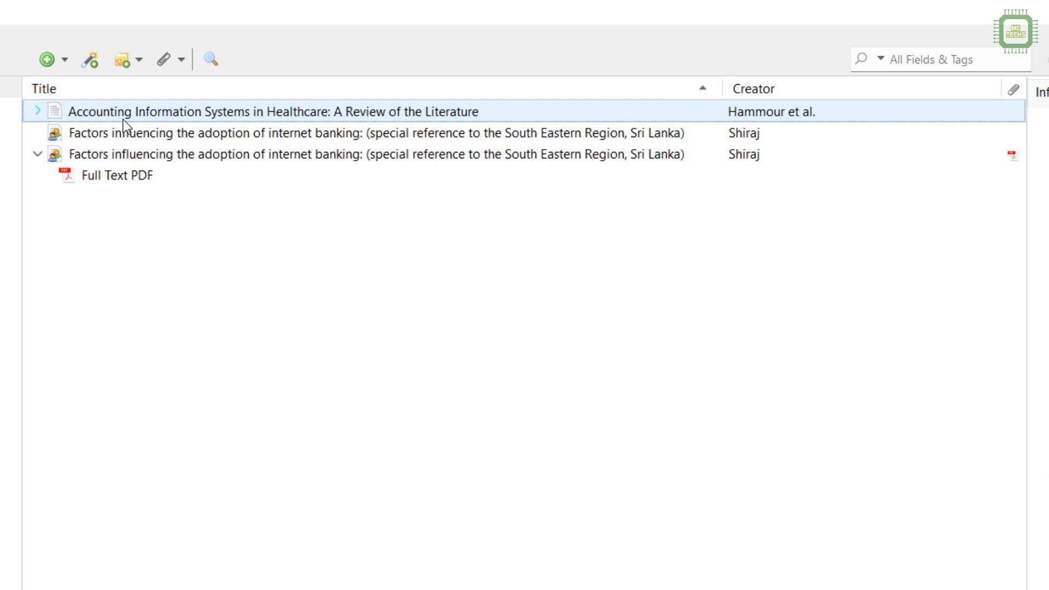
left_click(38, 156)
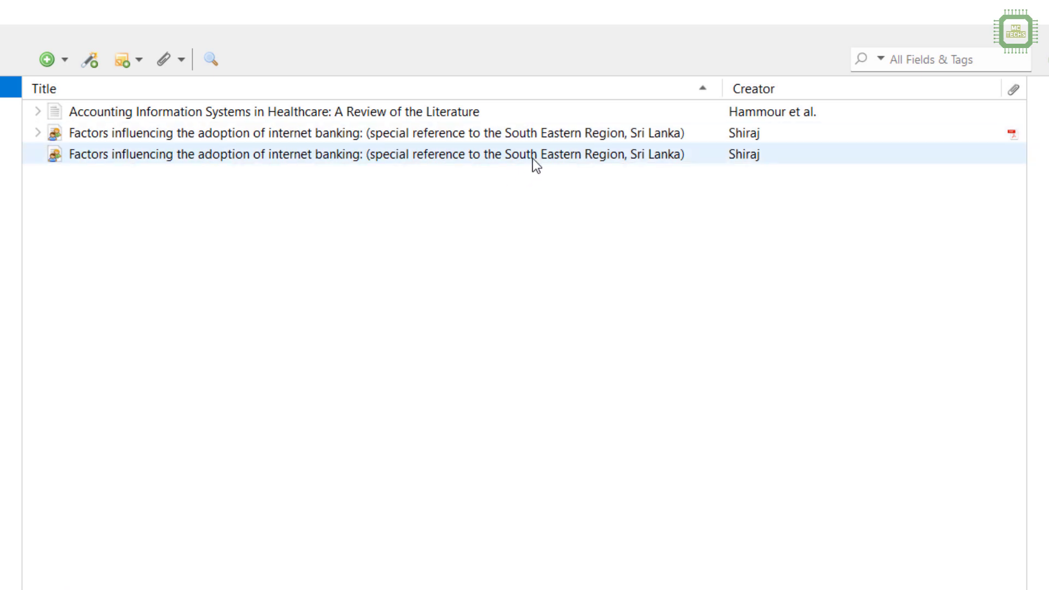
- Merge the two internet banking papers in Duplicate Items, using the 2/22/2023, 9:31:20 AM version as the master item
left_click(532, 158)
left_click(533, 134)
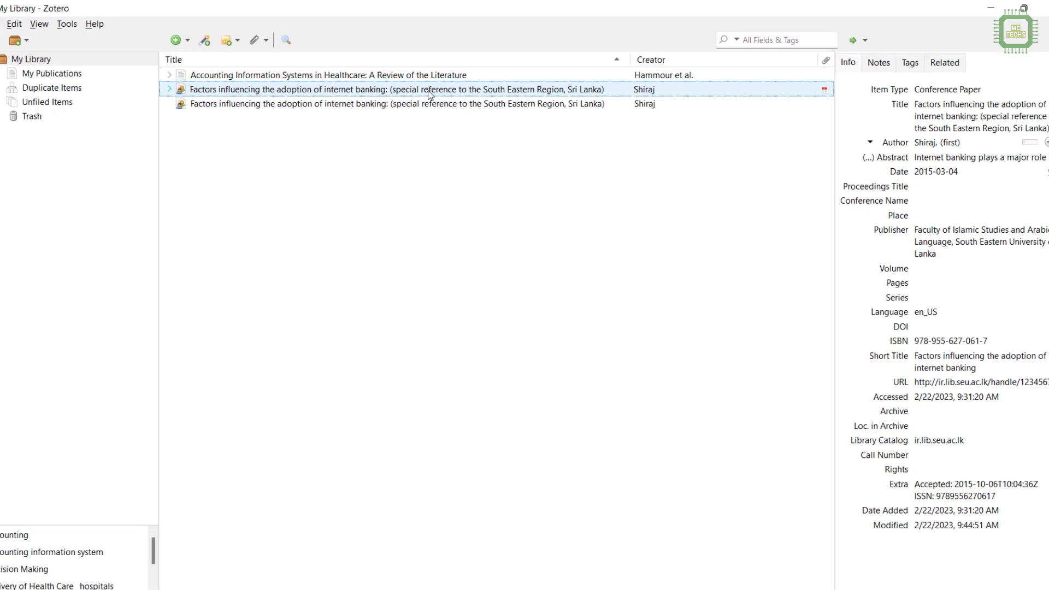
left_click(82, 84)
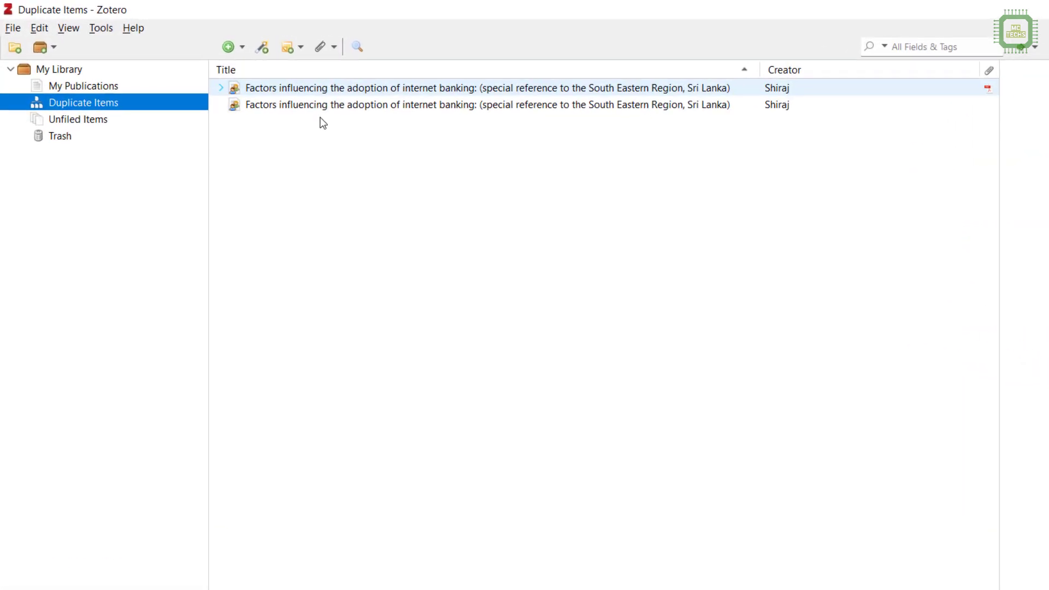
left_click(327, 98)
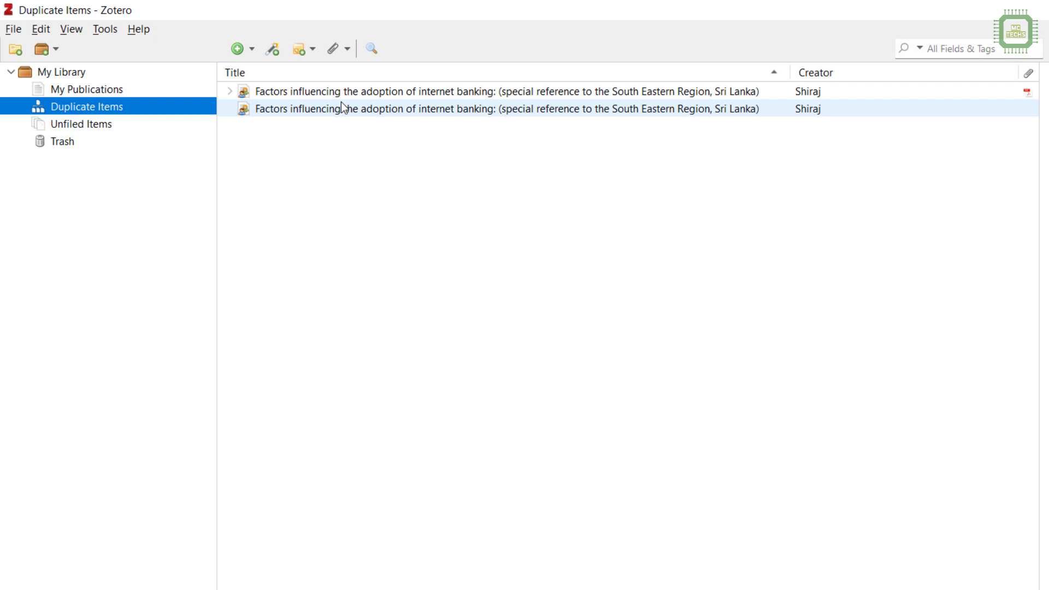
left_click(724, 96)
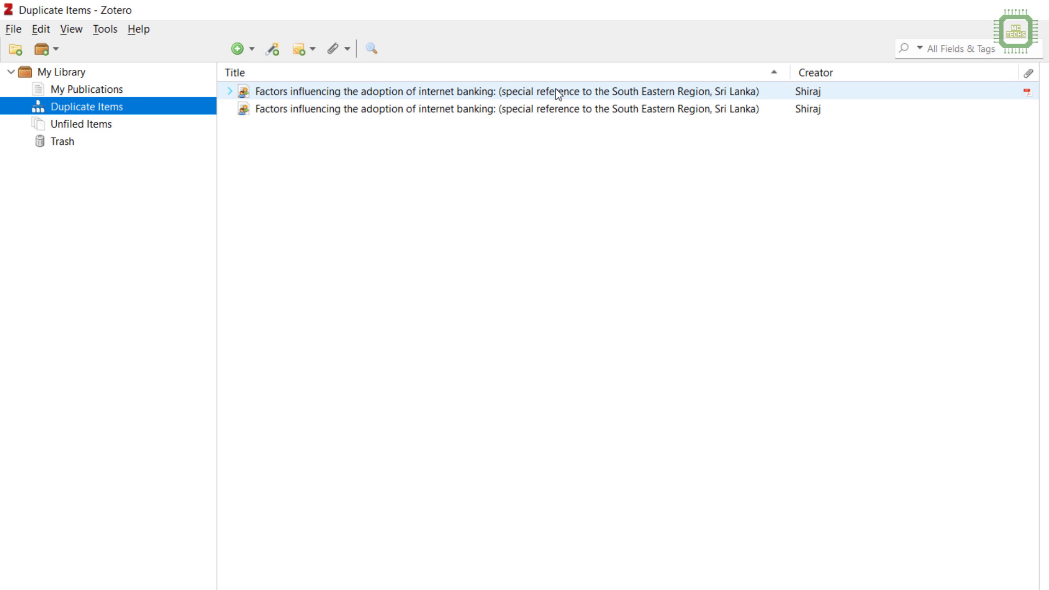
left_click(558, 109)
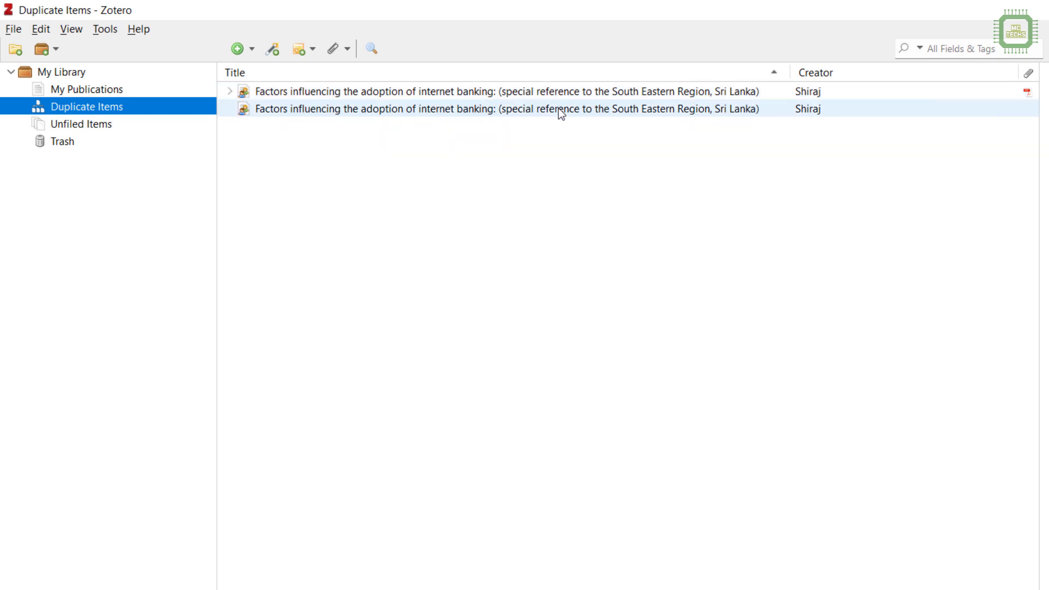
left_click(565, 93)
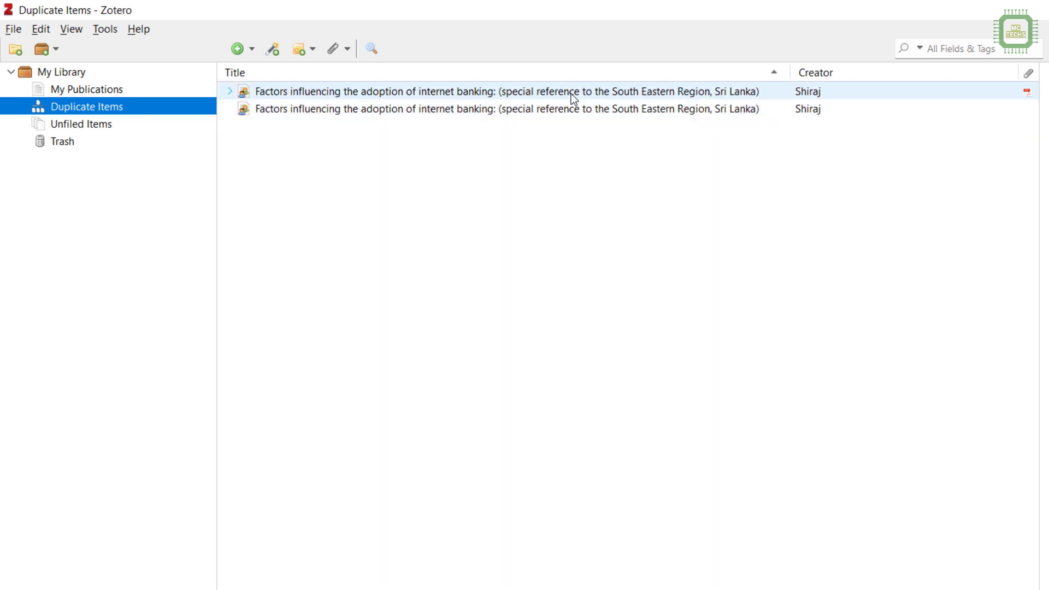
left_click(453, 80)
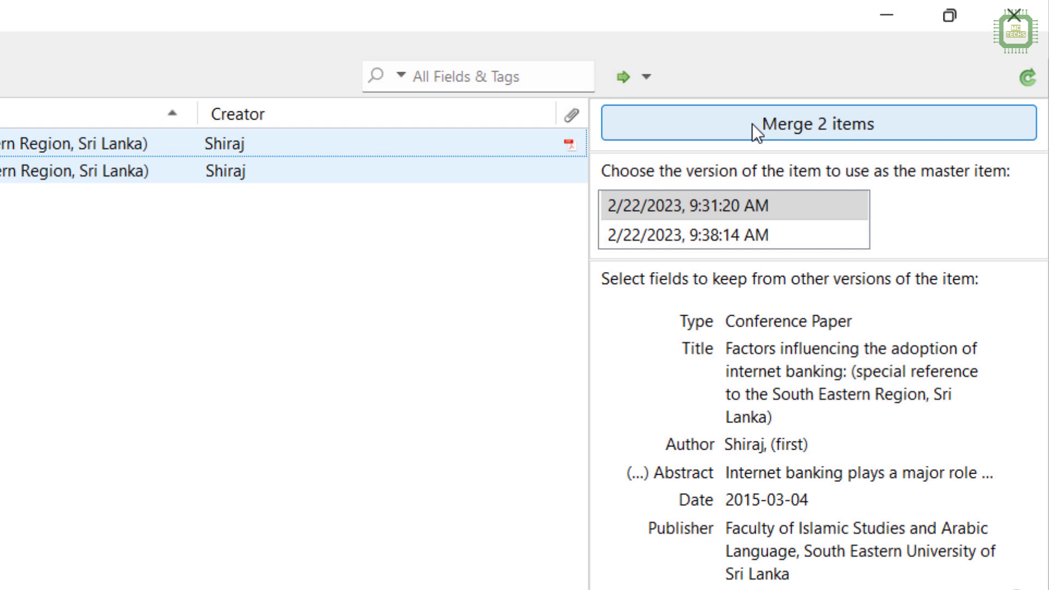
left_click(753, 130)
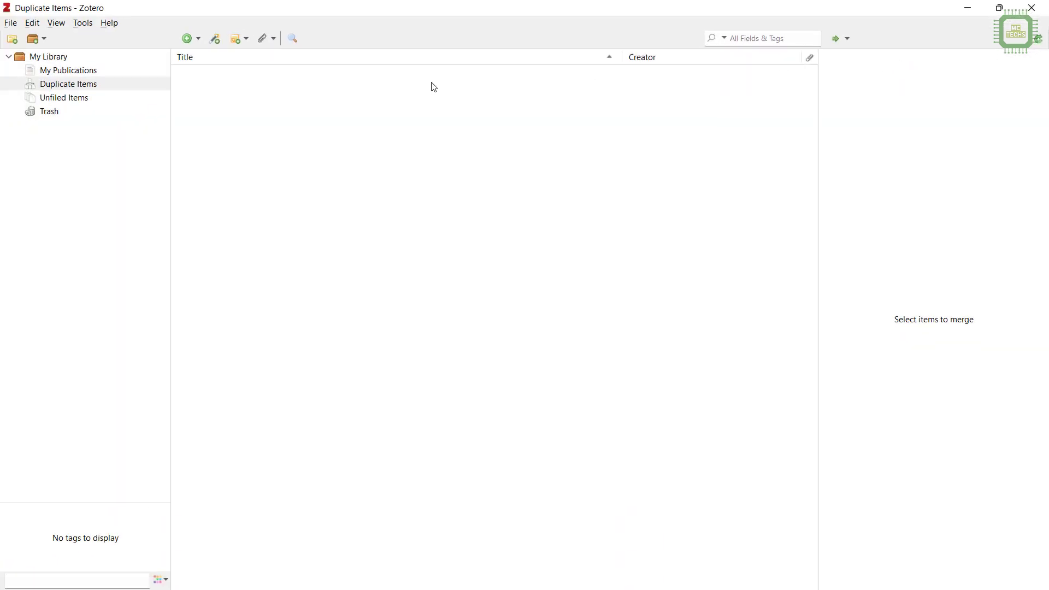
- Return to My Library and check the attachment under the merged internet banking paper
left_click(61, 57)
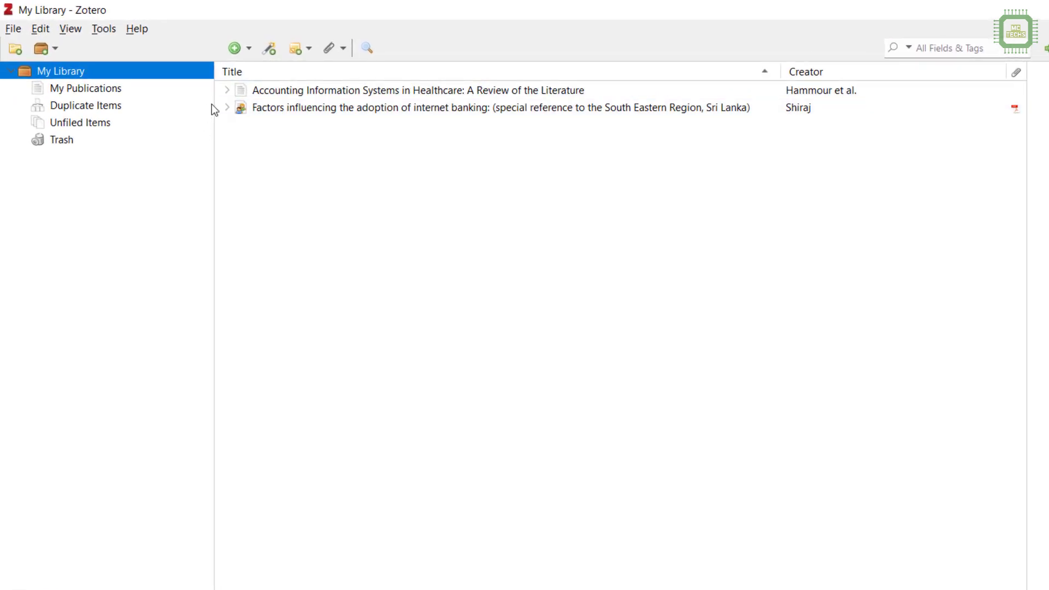
left_click(227, 108)
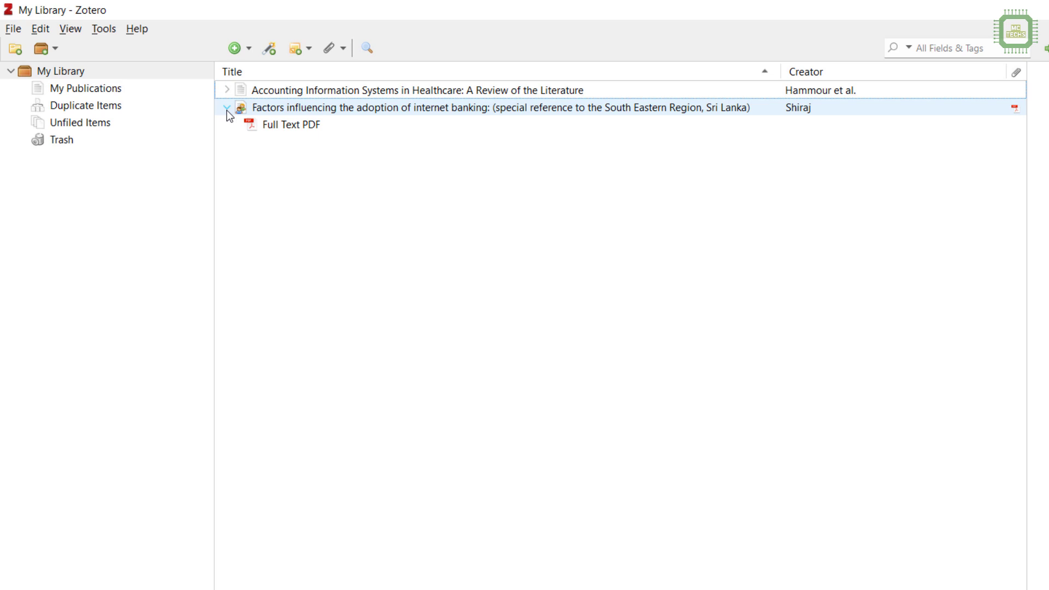
left_click(227, 110)
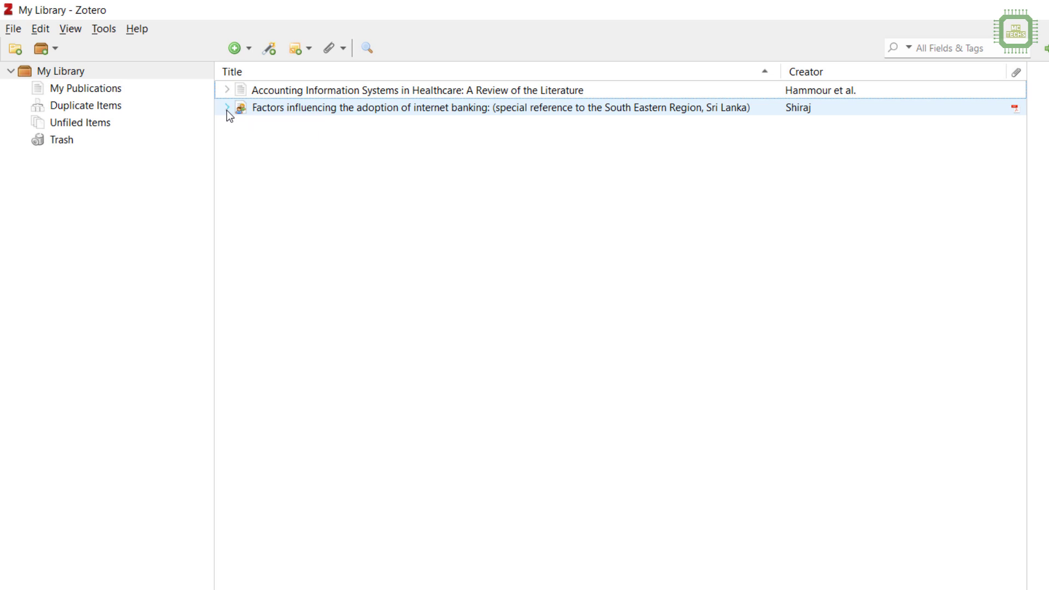
- Permanently delete the internet banking conference paper from the Trash and confirm the deletion
left_click(61, 141)
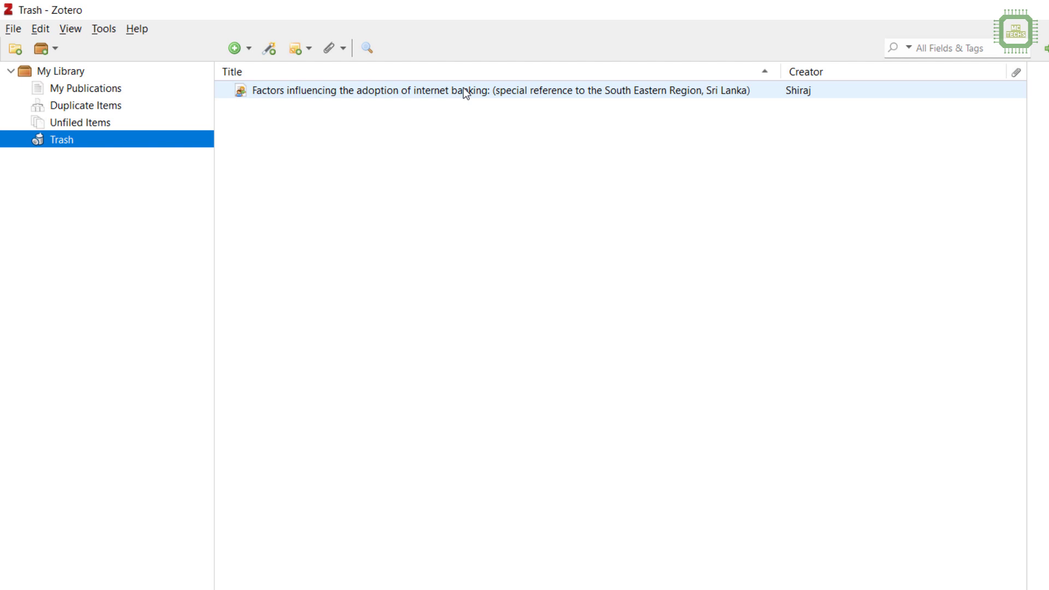
left_click(467, 92)
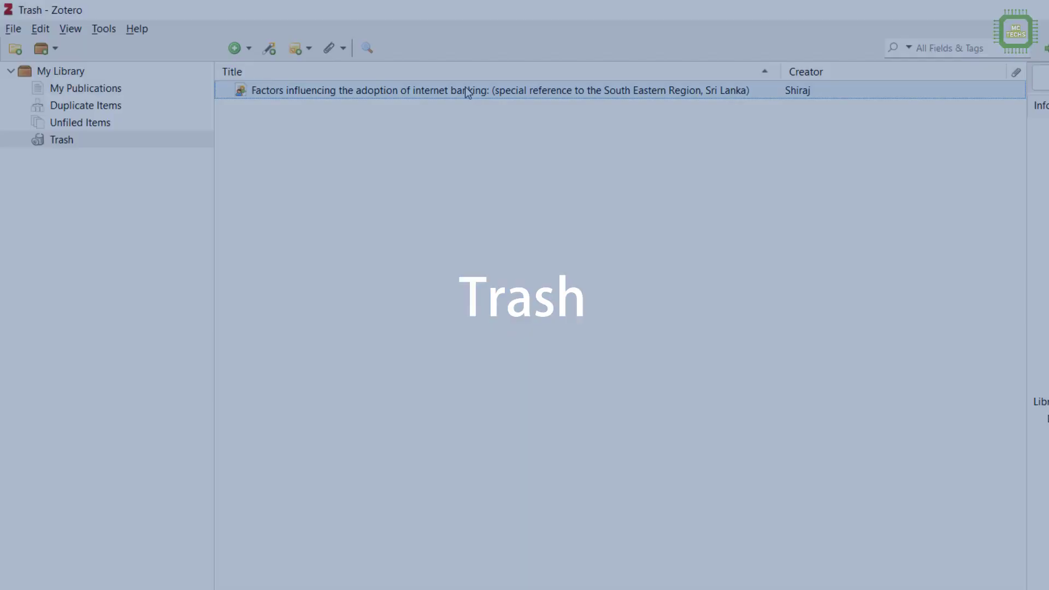
right_click(468, 91)
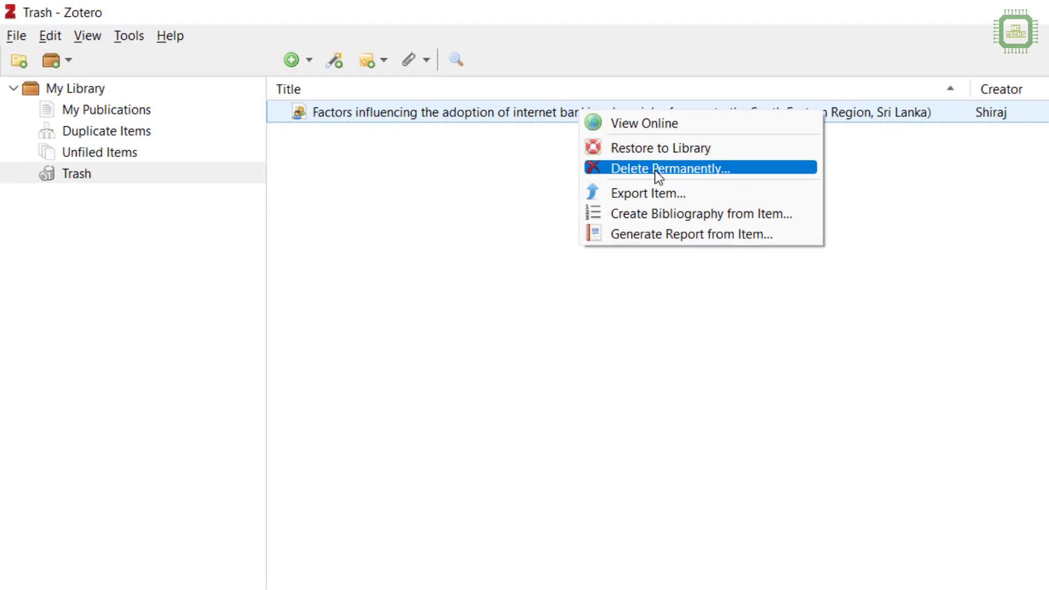
left_click(658, 171)
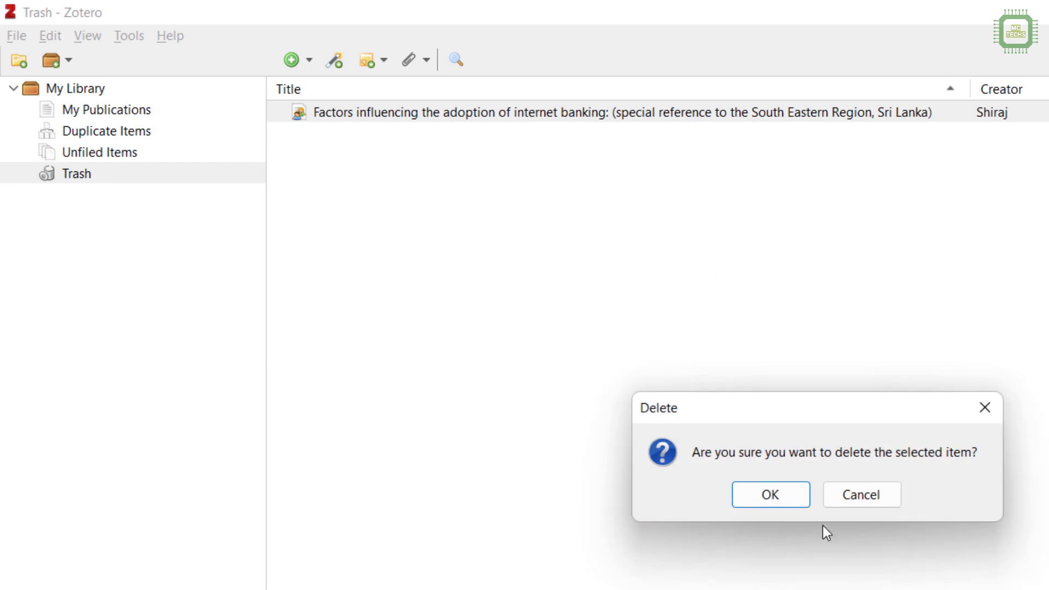
left_click(795, 495)
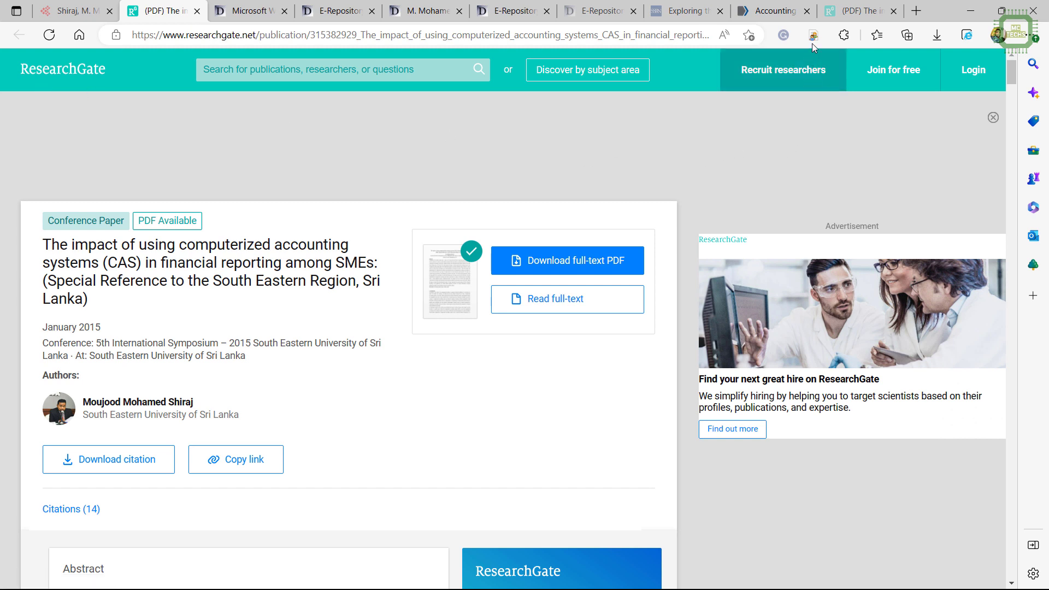
- In Edge, save the computerized accounting systems conference paper to Zotero's My Library with the ResearchGate option
right_click(747, 107)
mouse_move(814, 487)
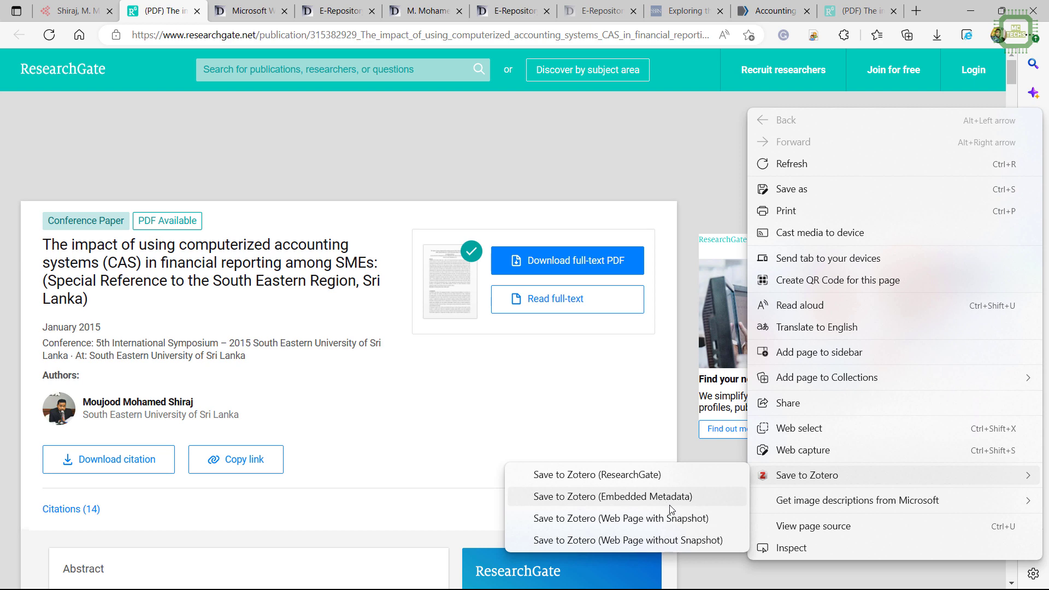
left_click(644, 475)
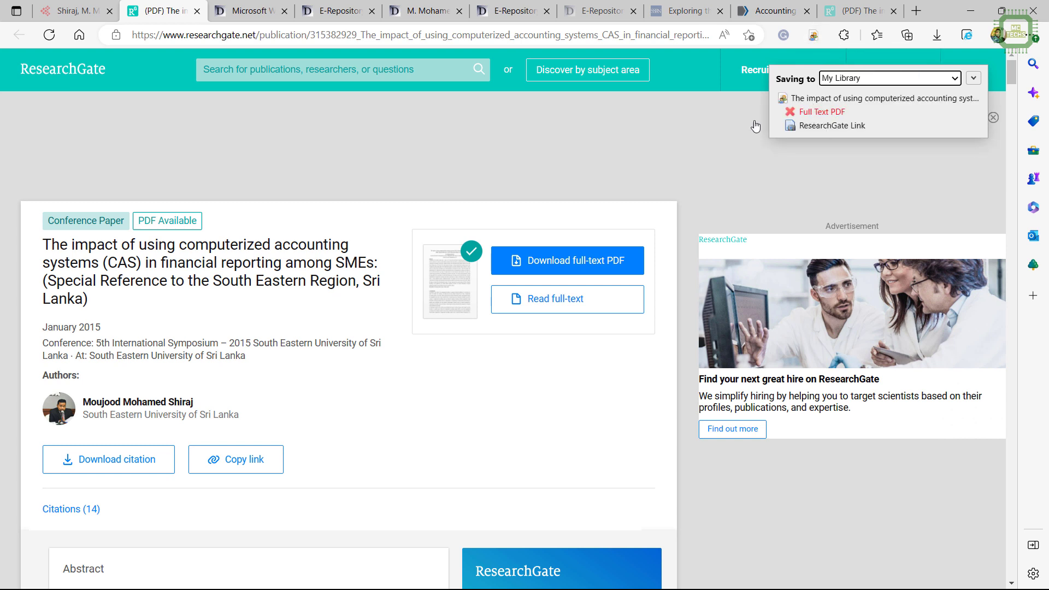
- Save the open PDF on customer satisfaction of Islamic and conventional banking in Sri Lanka to Zotero's My Library
left_click(425, 11)
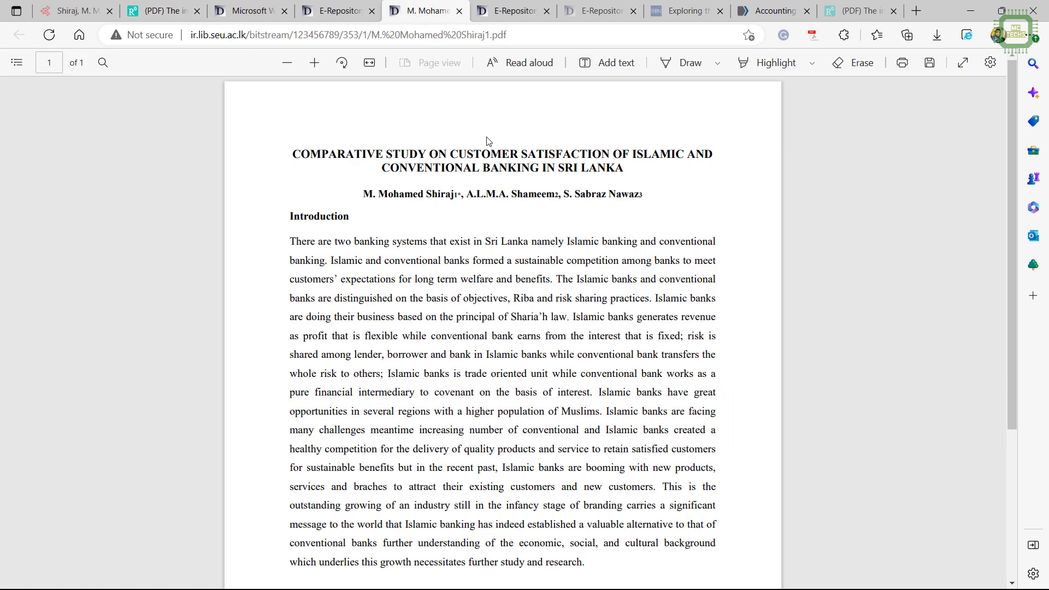
right_click(748, 142)
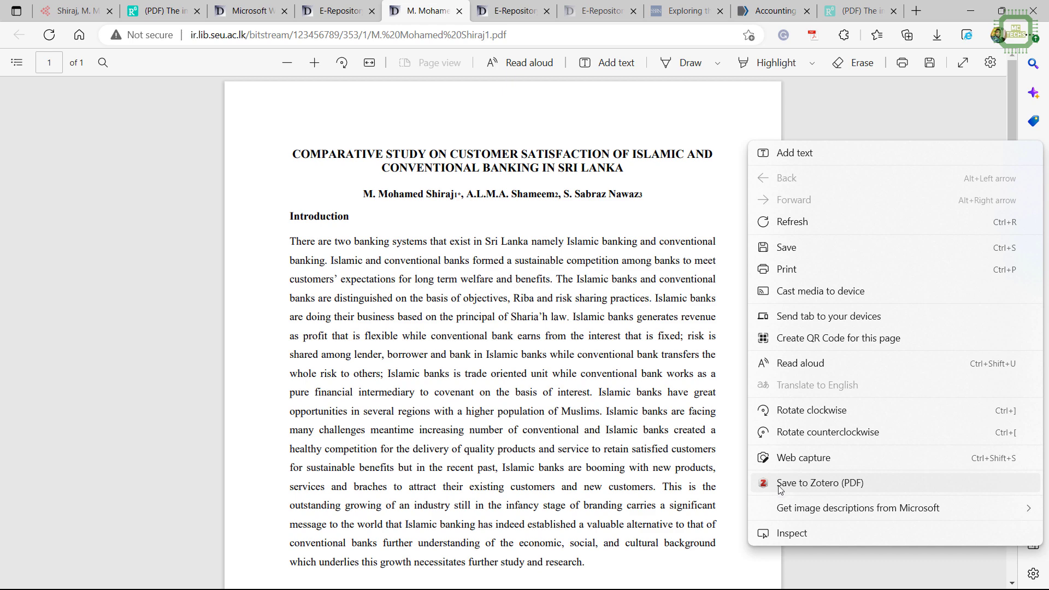
left_click(813, 38)
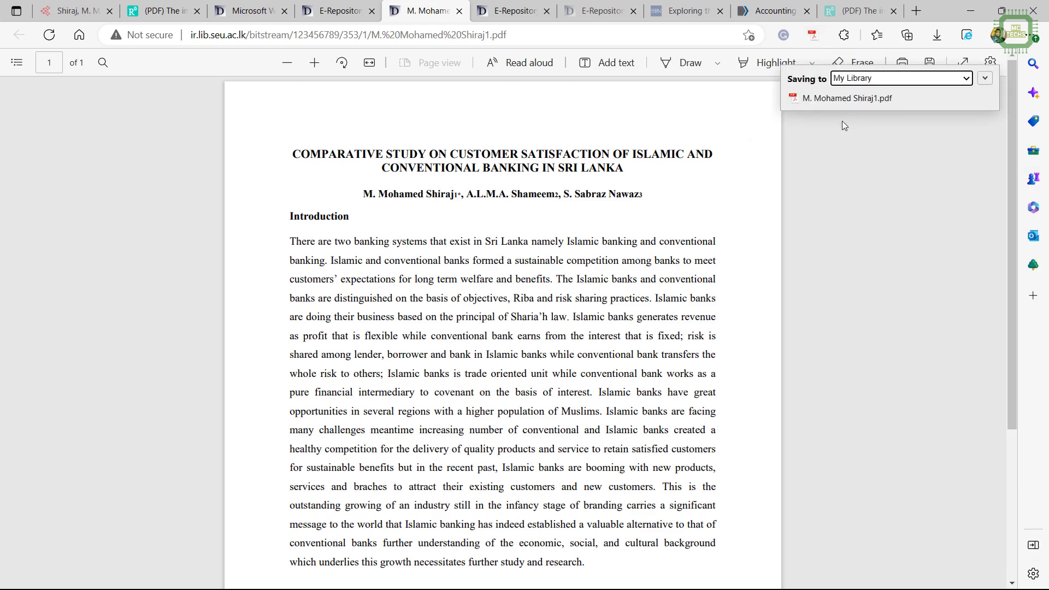
- Save the E-Repository article "Evaluation of library services: a literature review" and the SSRN paper on internet banking in Jaffna District to My Library
left_click(598, 10)
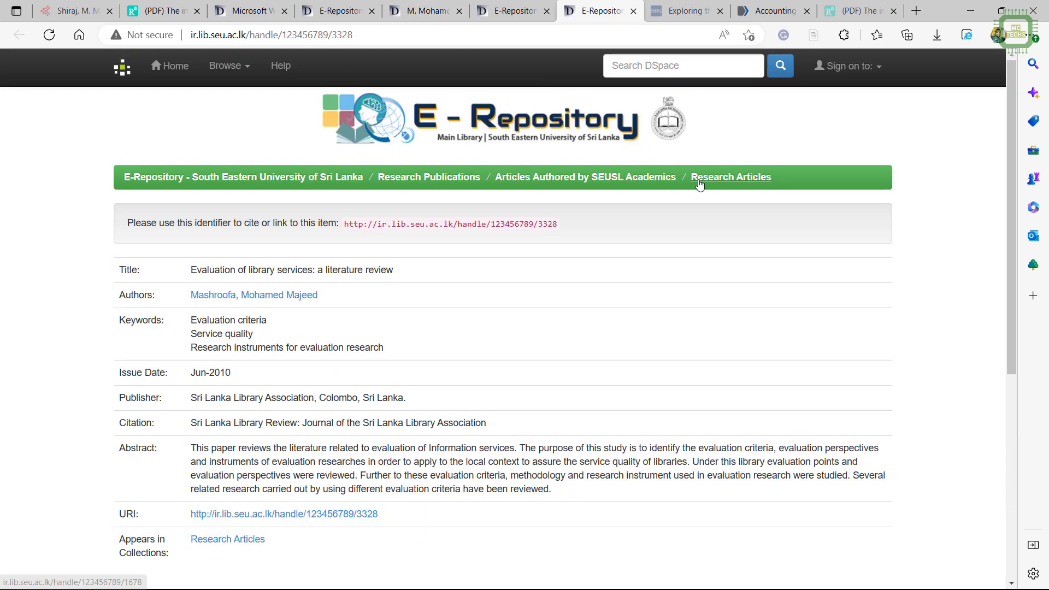
left_click(813, 37)
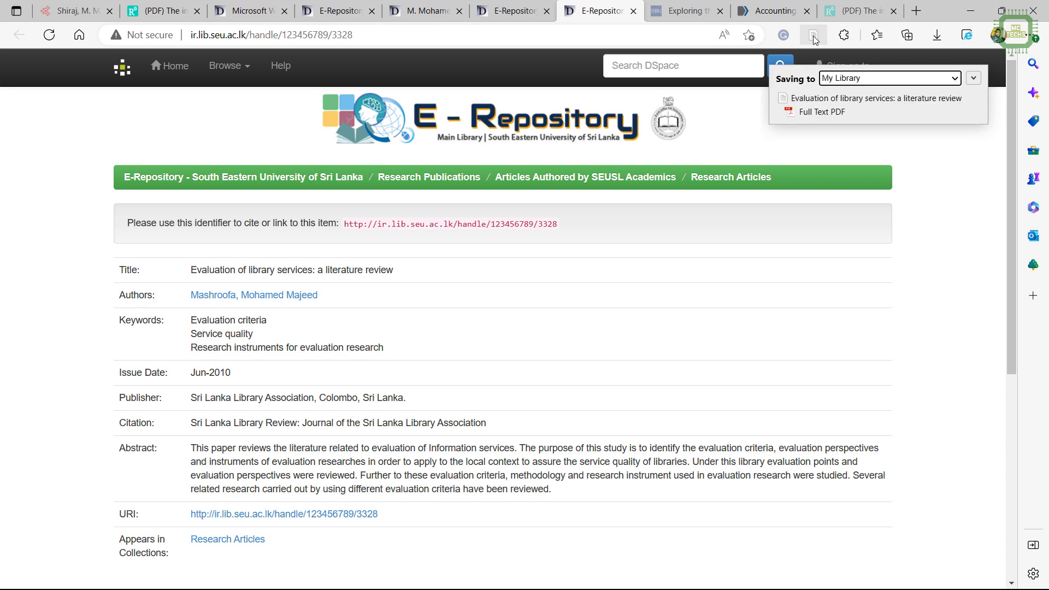
left_click(683, 6)
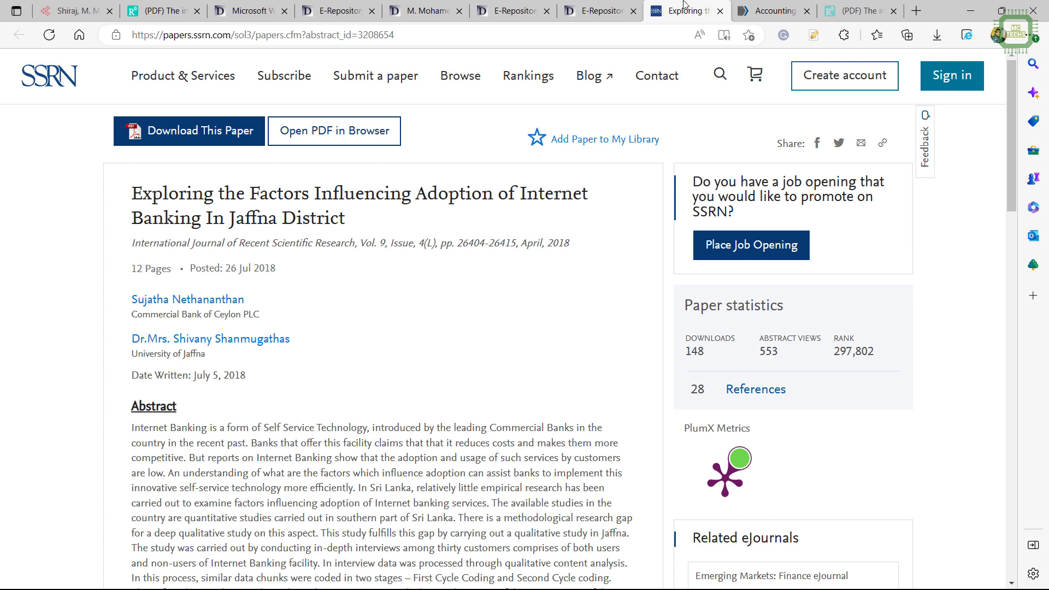
left_click(812, 35)
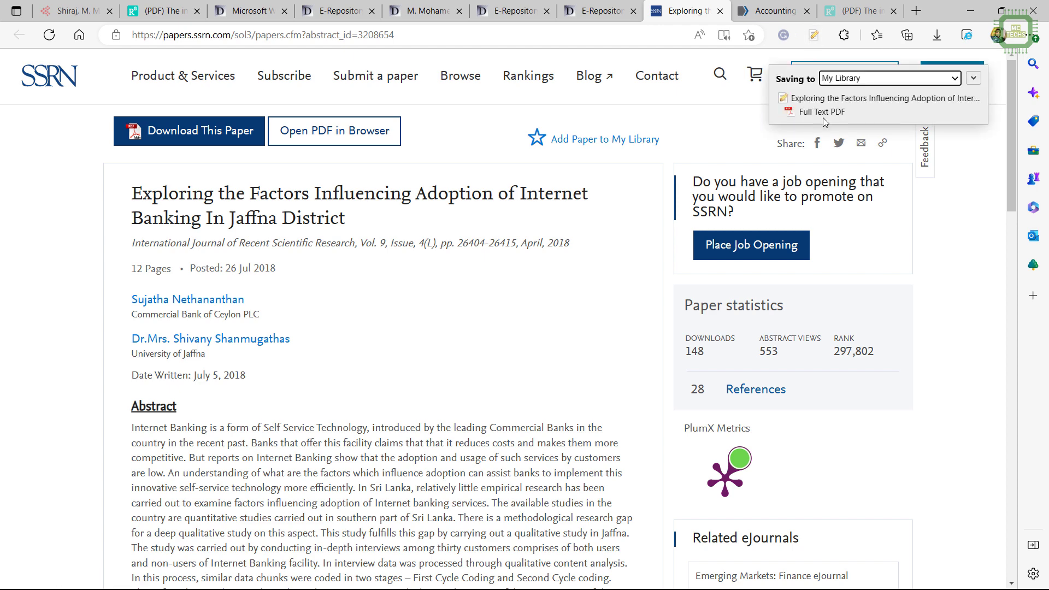
- Check the PubMed article page and the Save to Zotero options offered for the Scientific Research article citations page
left_click(787, 12)
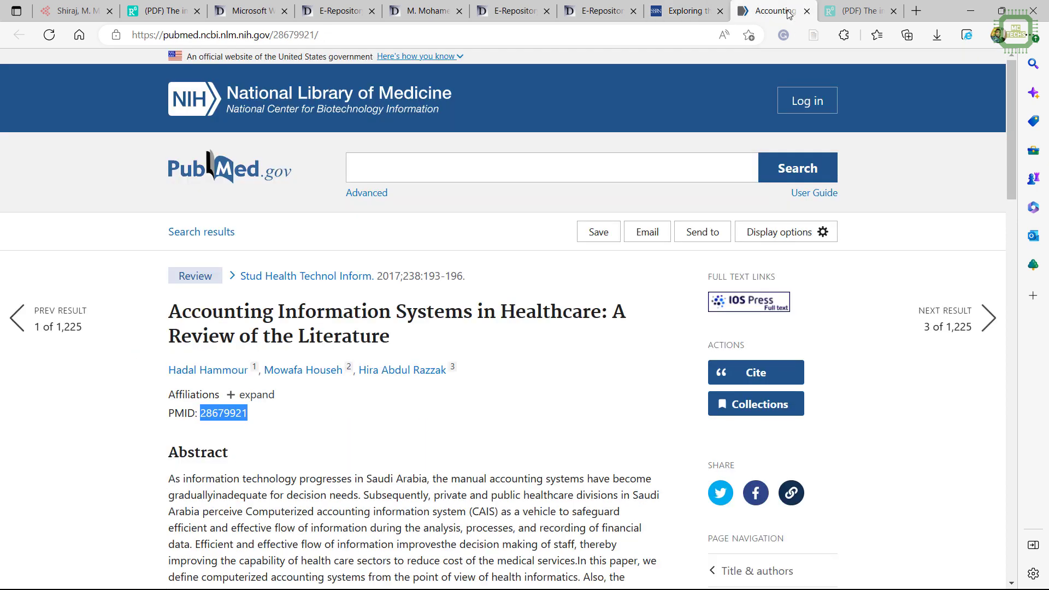
left_click(844, 12)
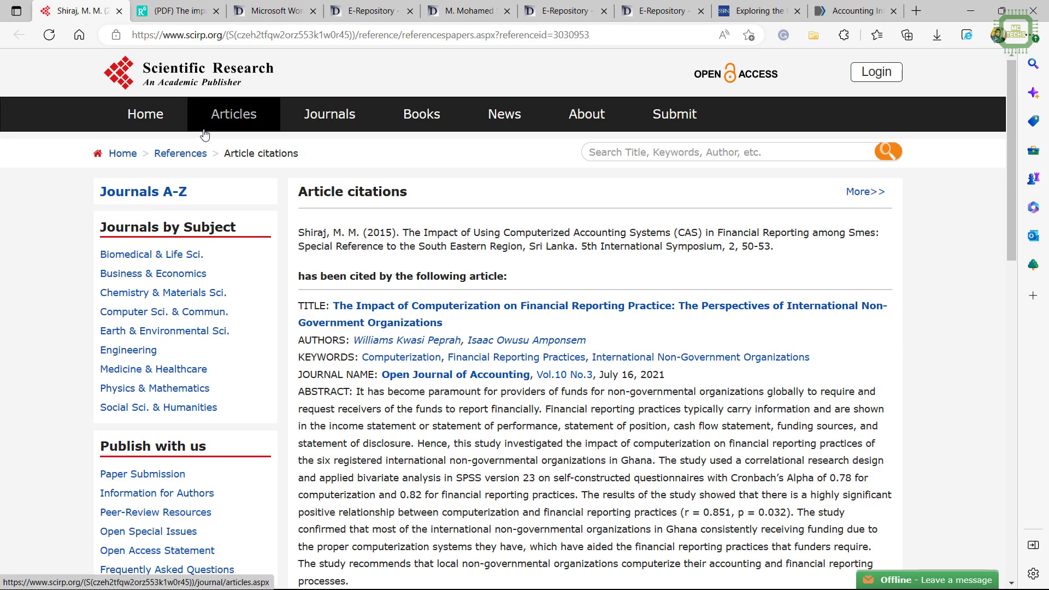
right_click(558, 197)
mouse_move(600, 504)
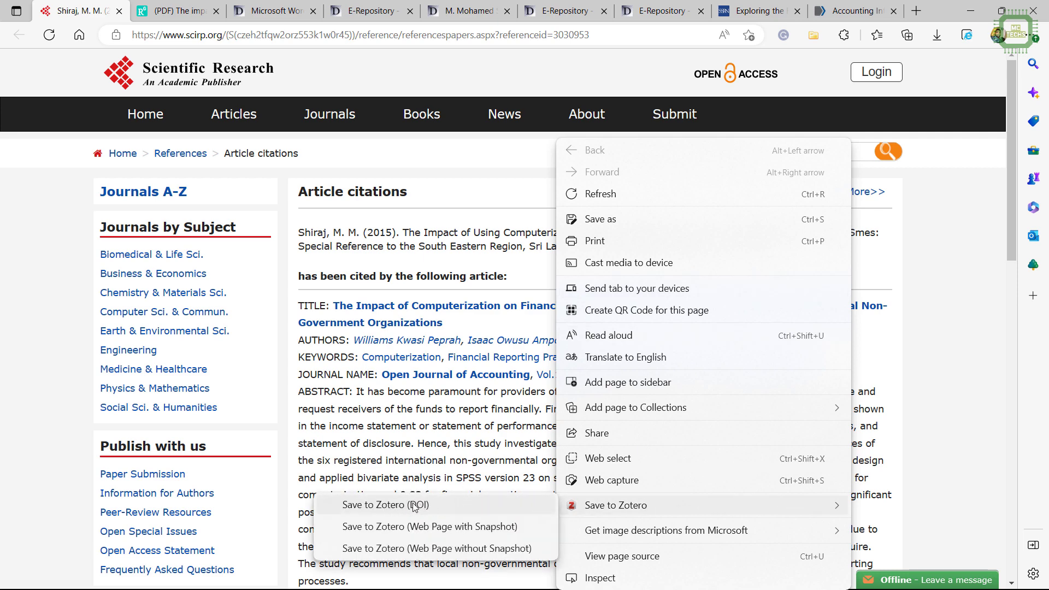
left_click(814, 41)
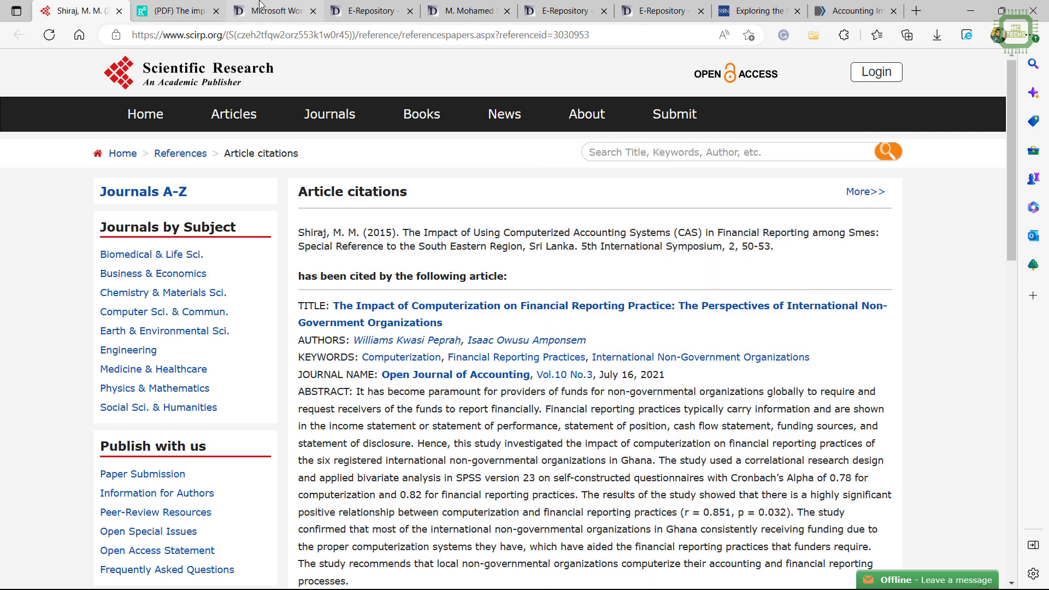
- Switch to Zotero and review the details of the saved items, expanding "Evaluation of library services: a literature review" to see its attachment
key("alt+Tab")
key("alt+Tab")
key("alt+Tab")
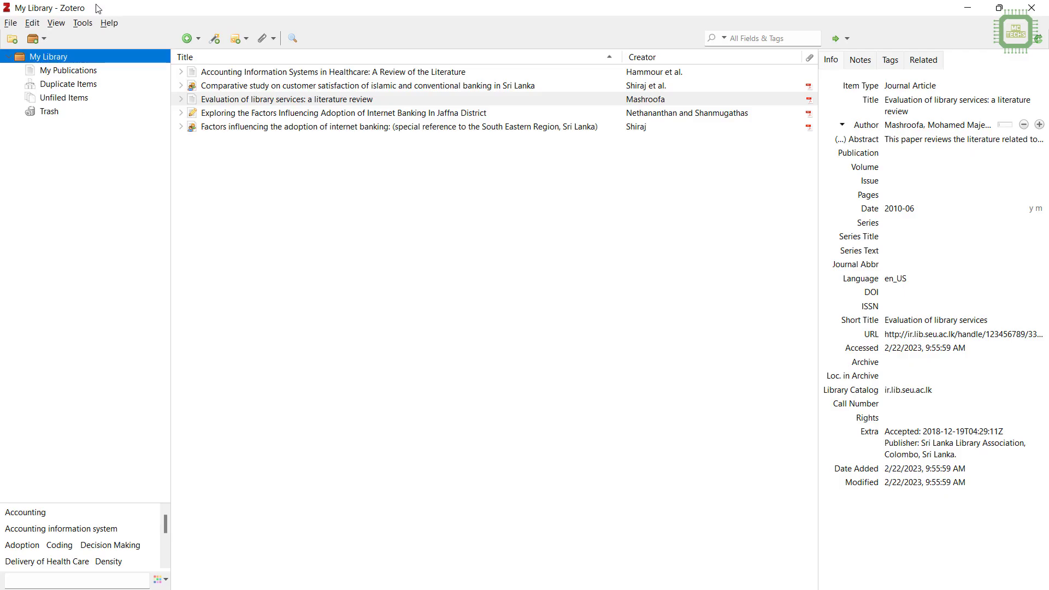
left_click(249, 127)
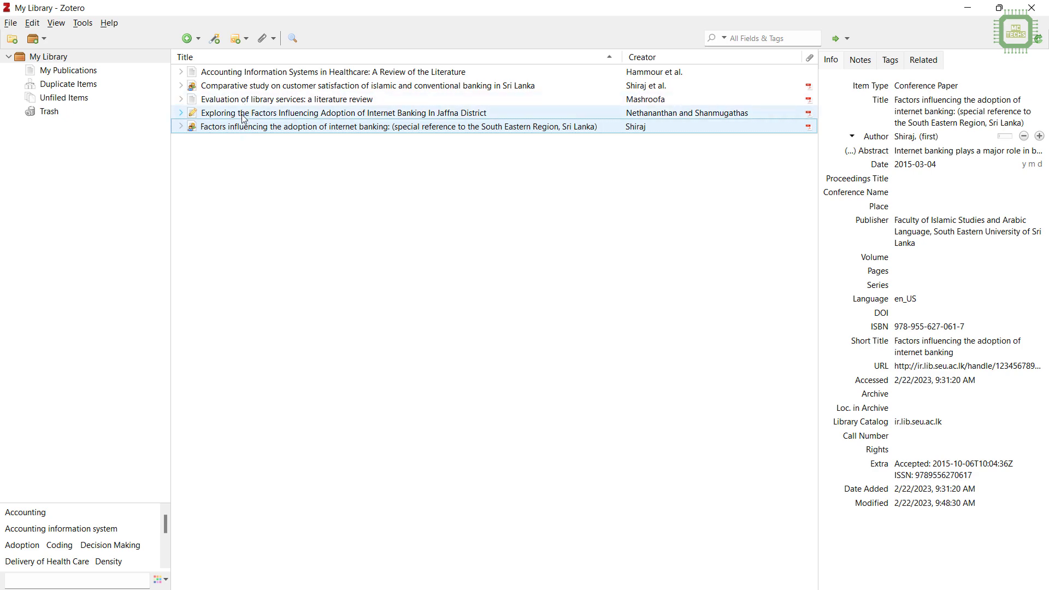
left_click(244, 114)
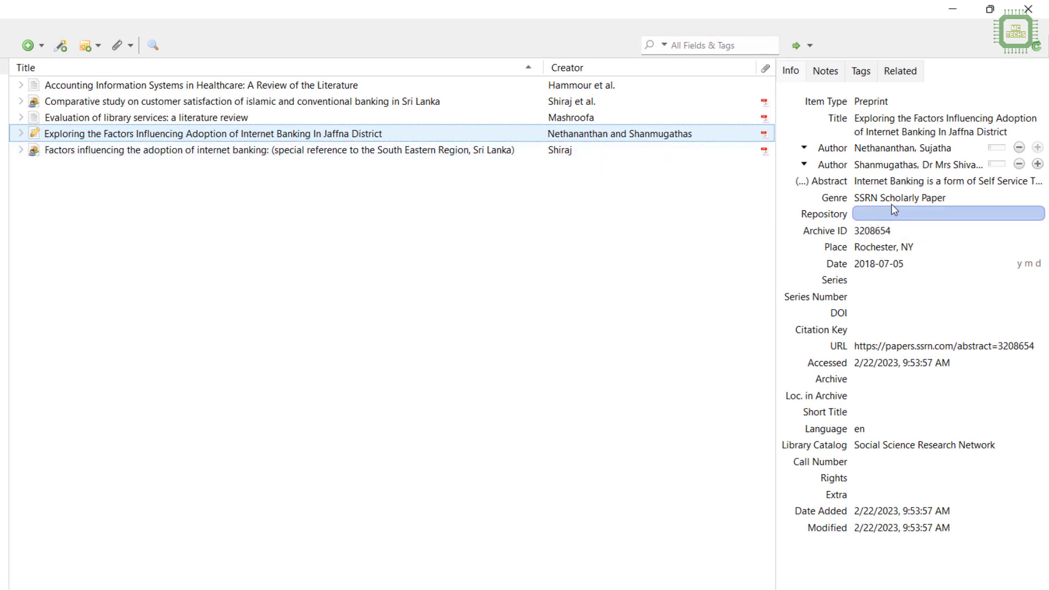
left_click(102, 121)
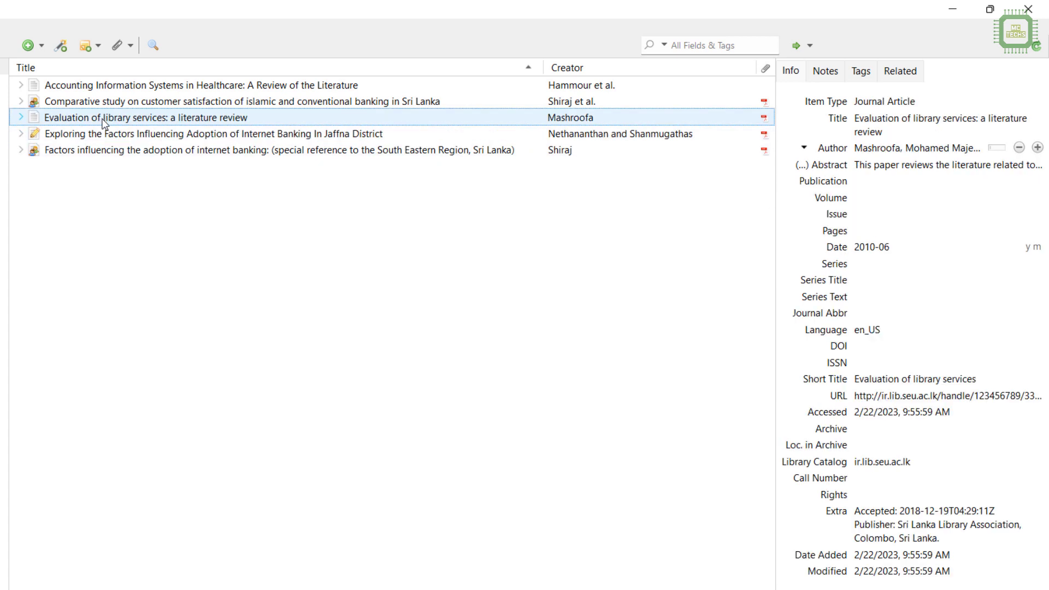
left_click(20, 117)
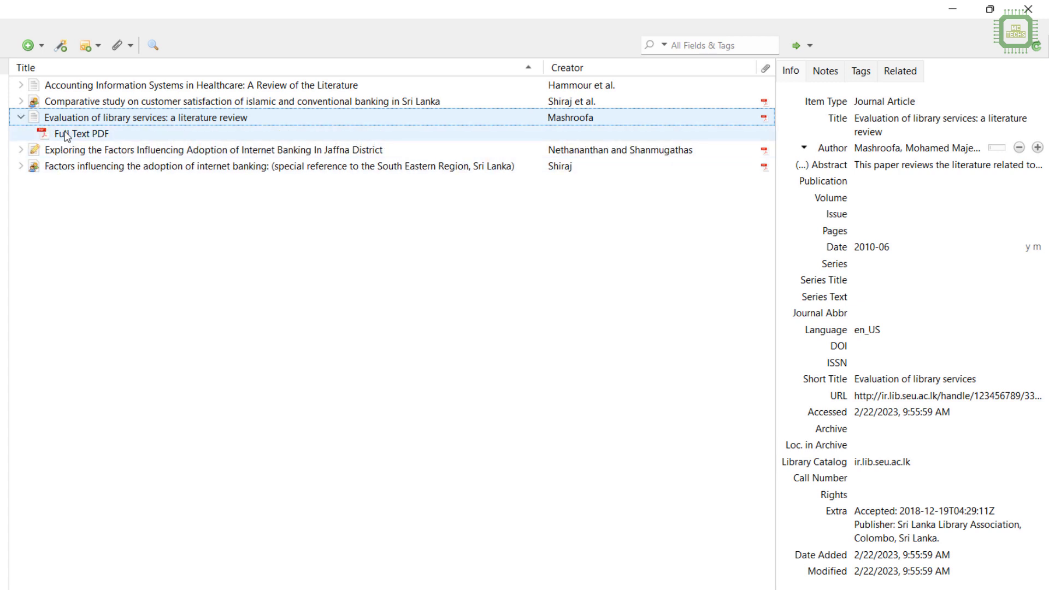
left_click(75, 105)
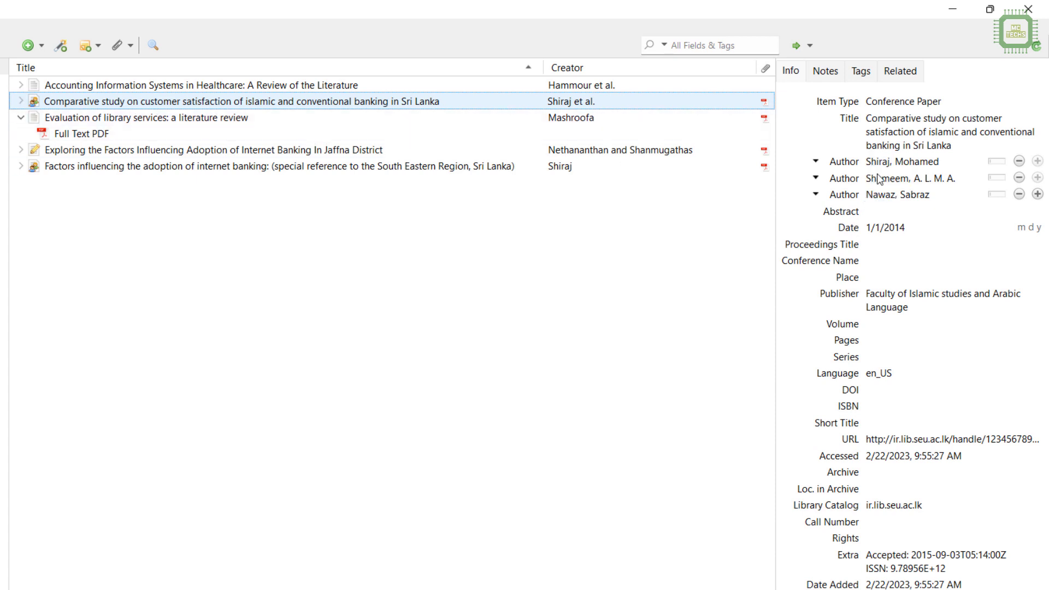
left_click(190, 85)
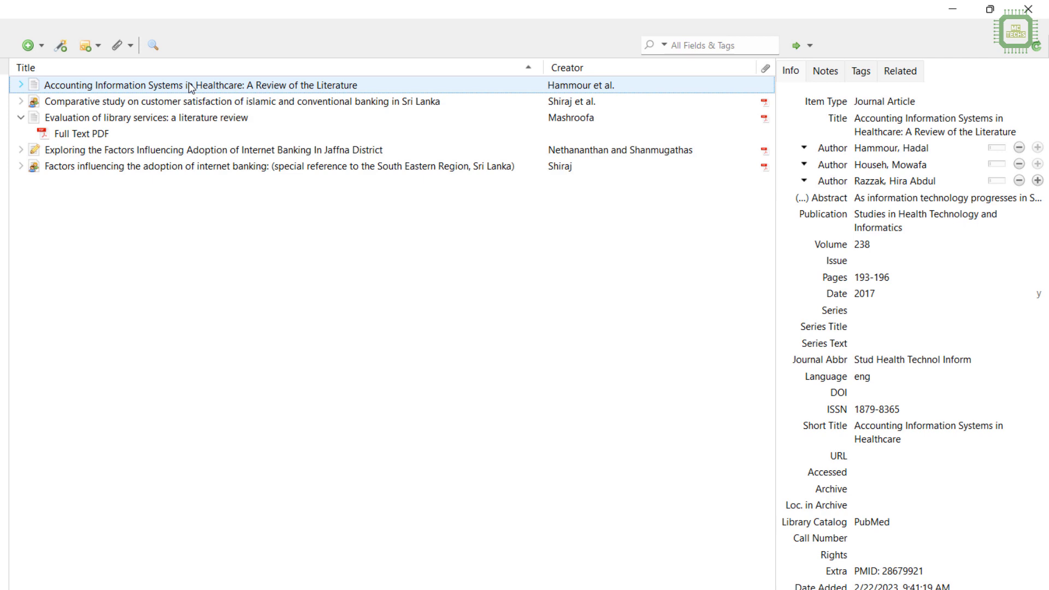
- Add the note "This study has been popularized in the Eastern part of Island." to the comparative Islamic and conventional banking conference paper
key("Down")
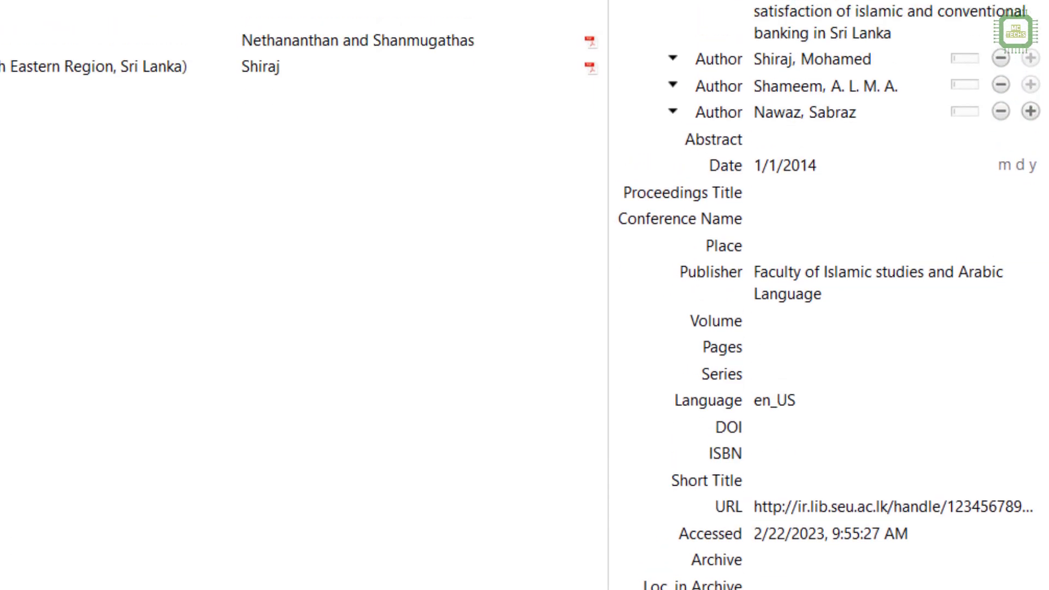
left_click(799, 331)
left_click(787, 261)
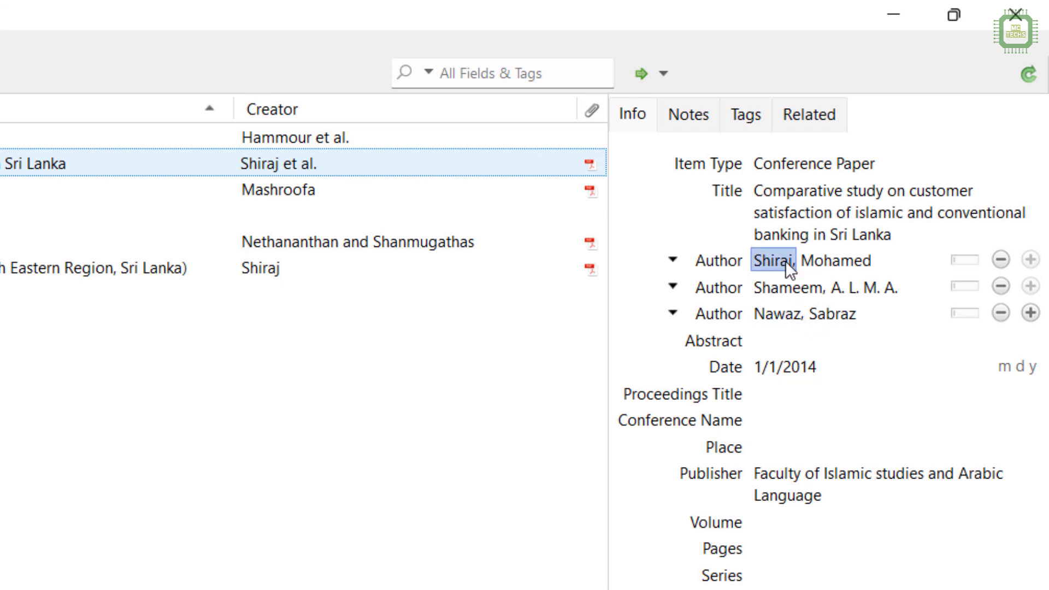
left_click(761, 234)
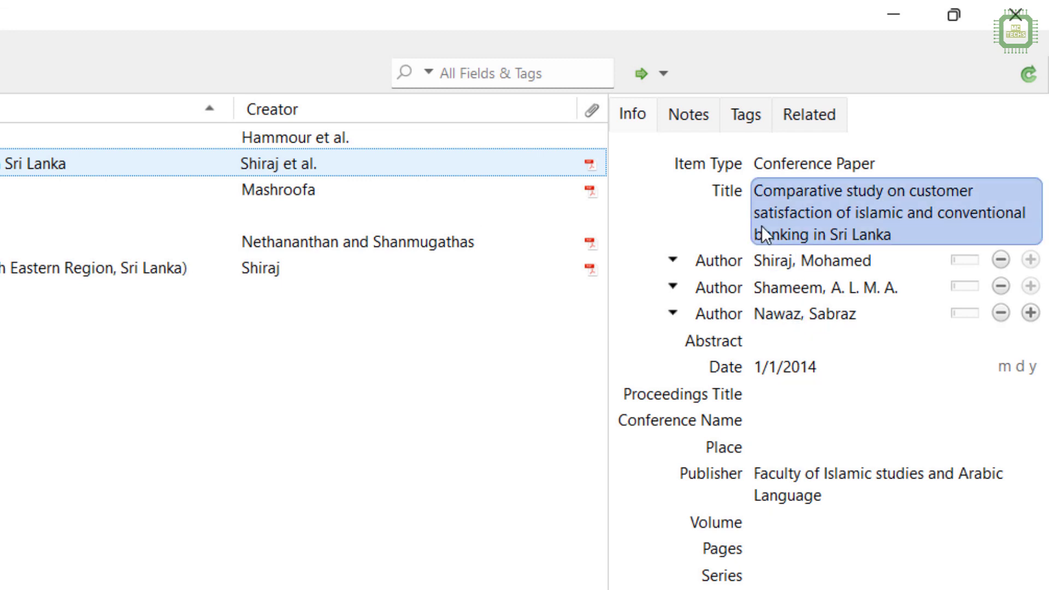
left_click(685, 119)
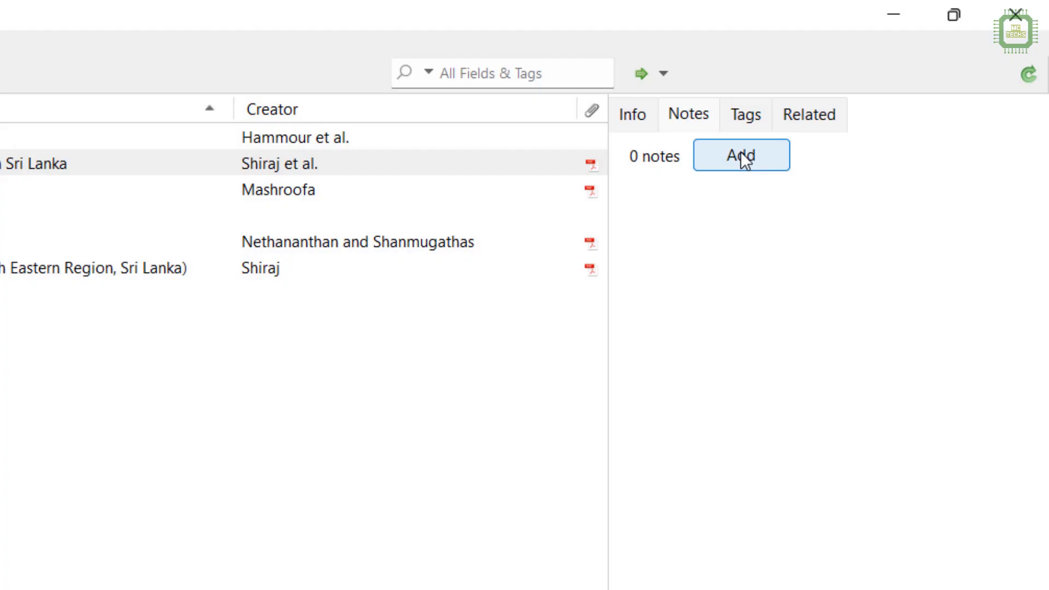
left_click(741, 159)
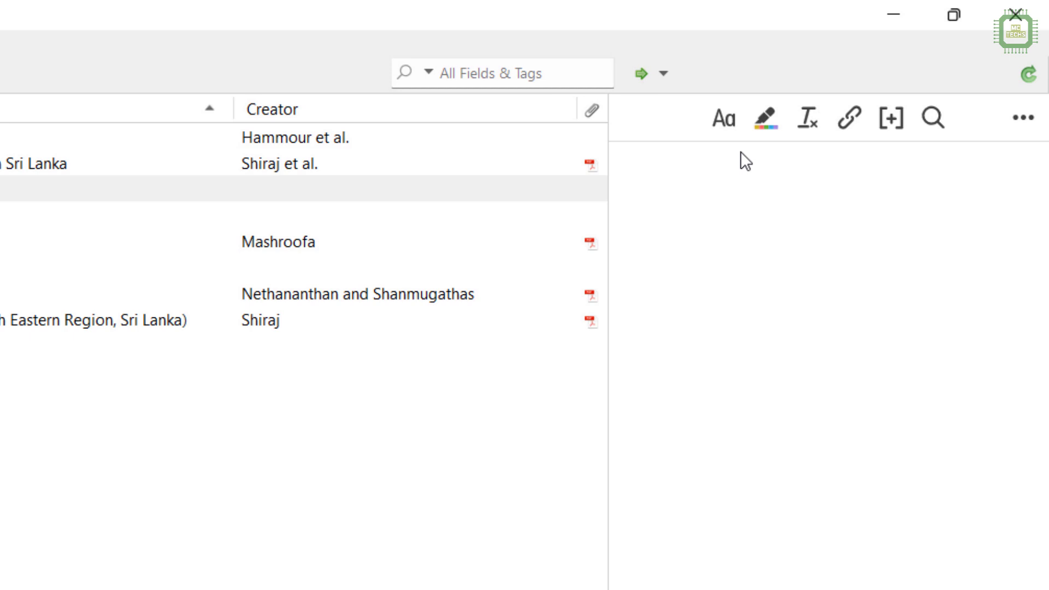
type("This study has been popularized in the")
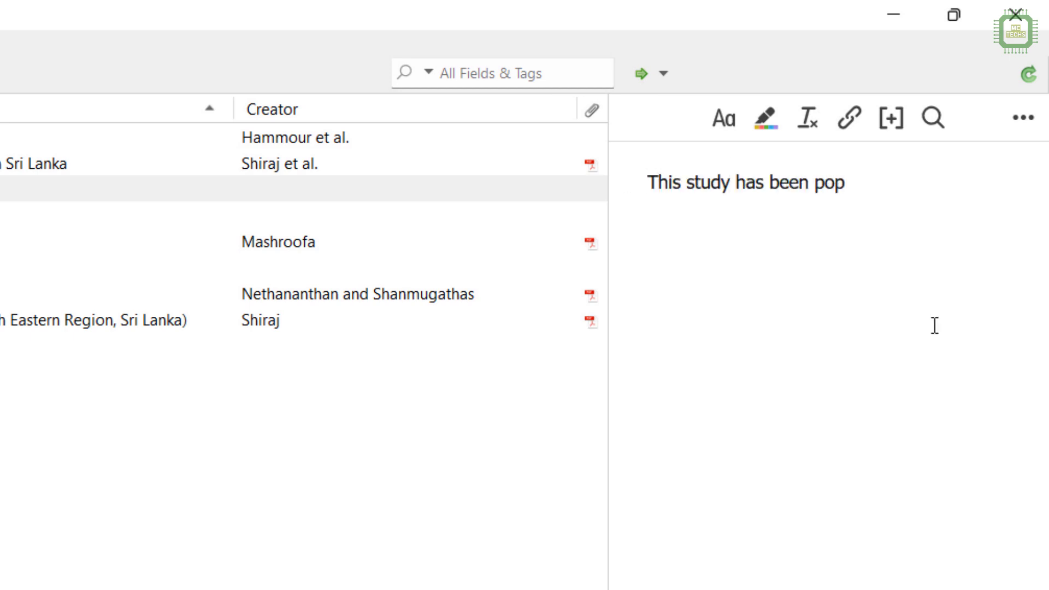
type(" Eastern part of Island.")
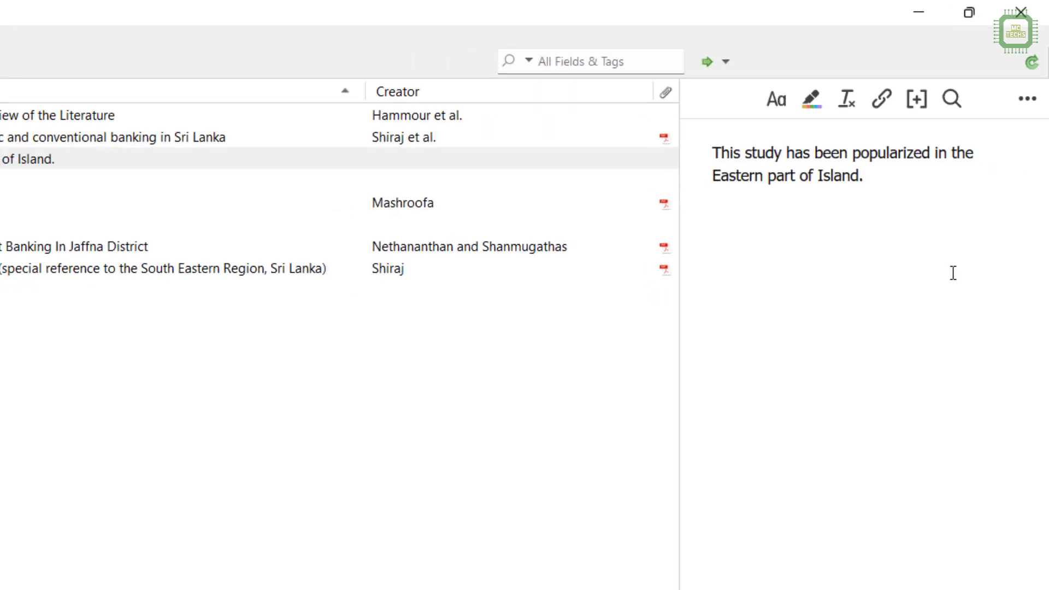
left_click_drag(904, 125, 838, 95)
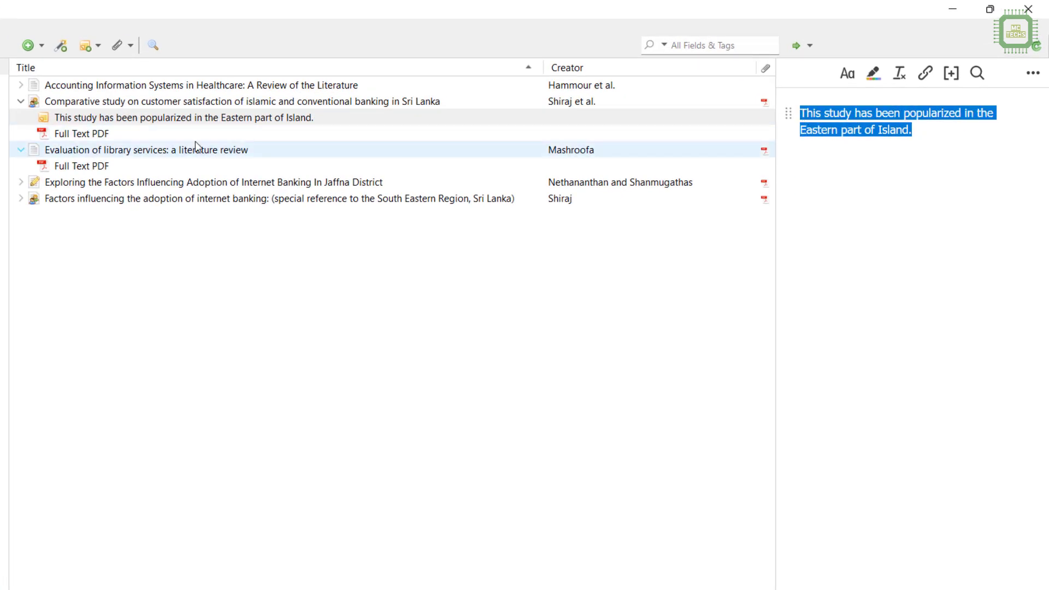
left_click(61, 118)
- Tag the comparative Islamic and conventional banking paper with "Satisfaction" and "Banking"
left_click(61, 103)
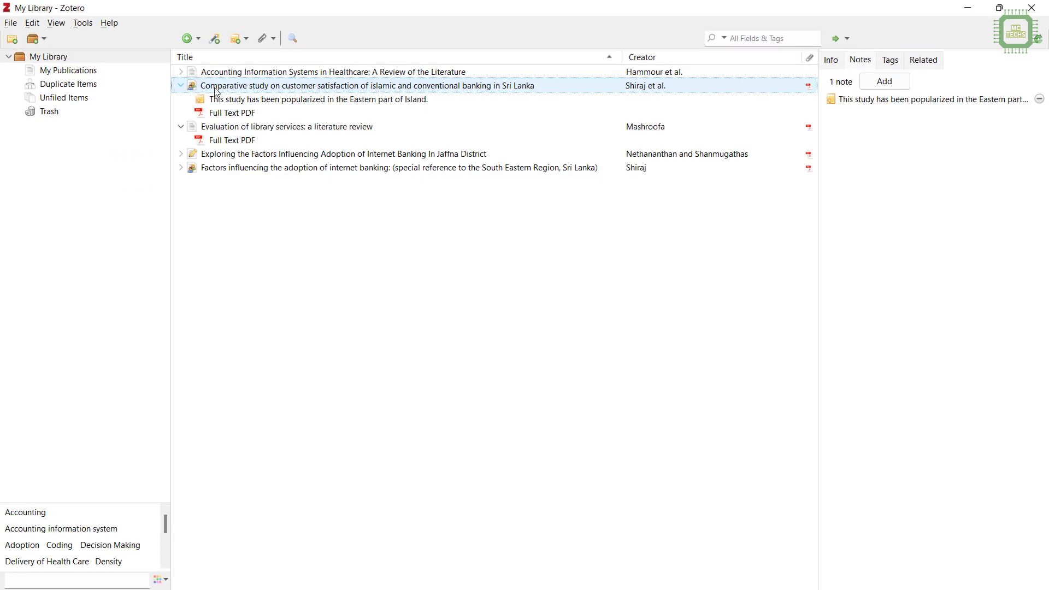
left_click(890, 60)
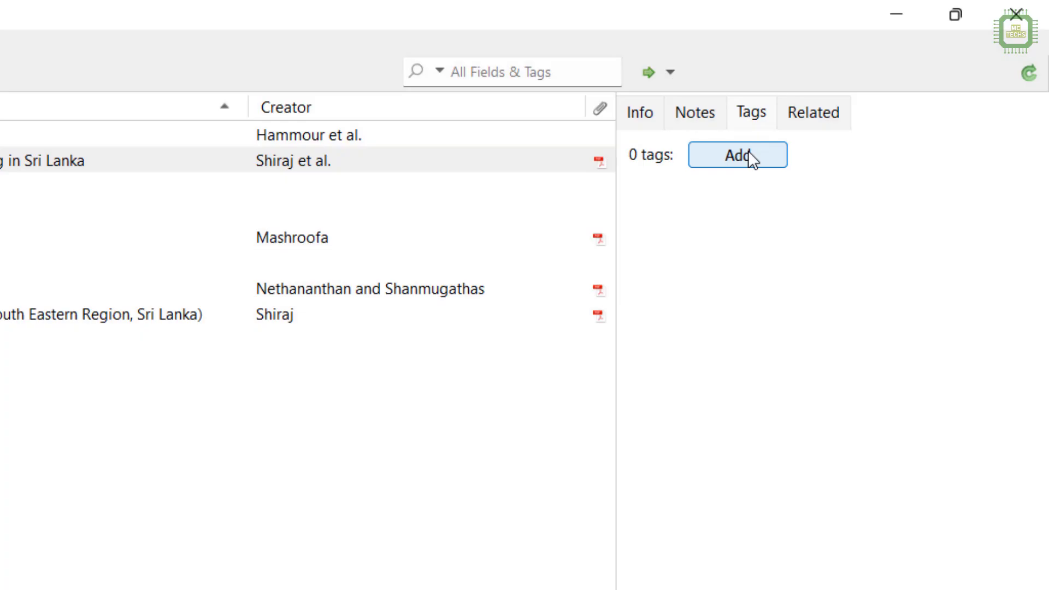
left_click(748, 151)
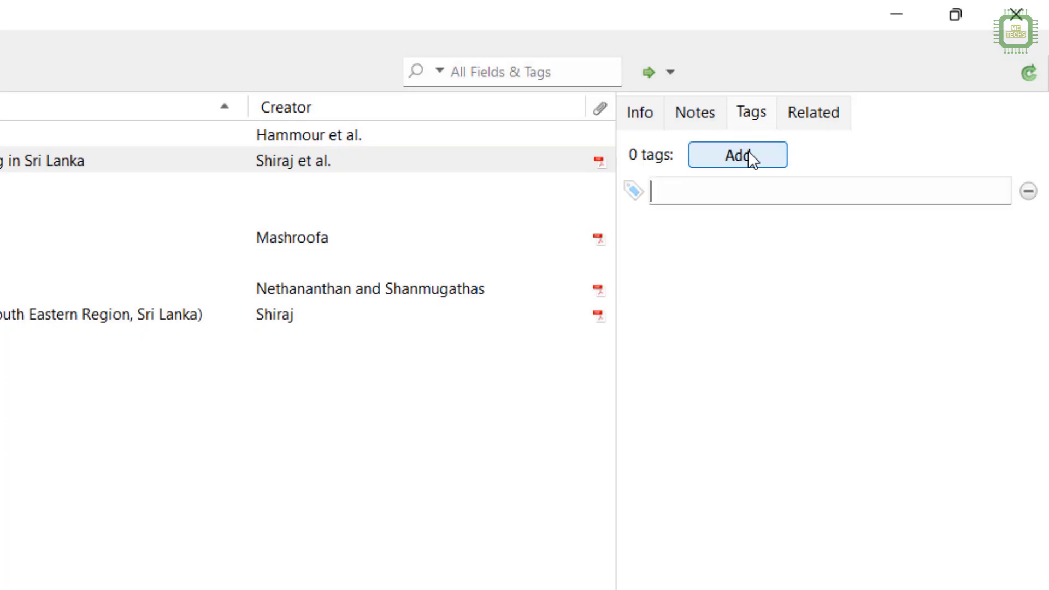
type("Sa")
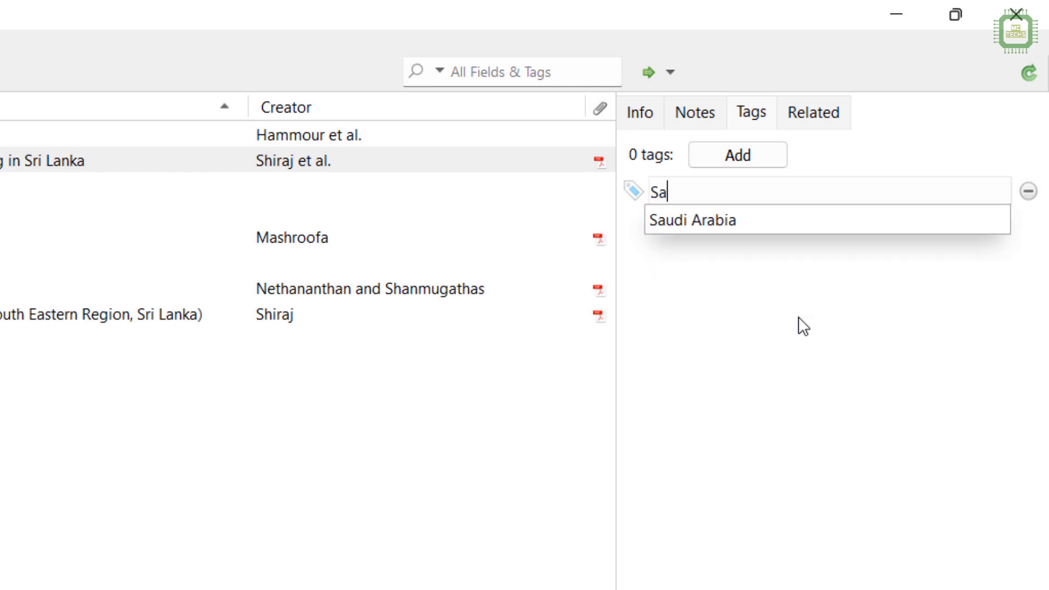
type("tisfaction")
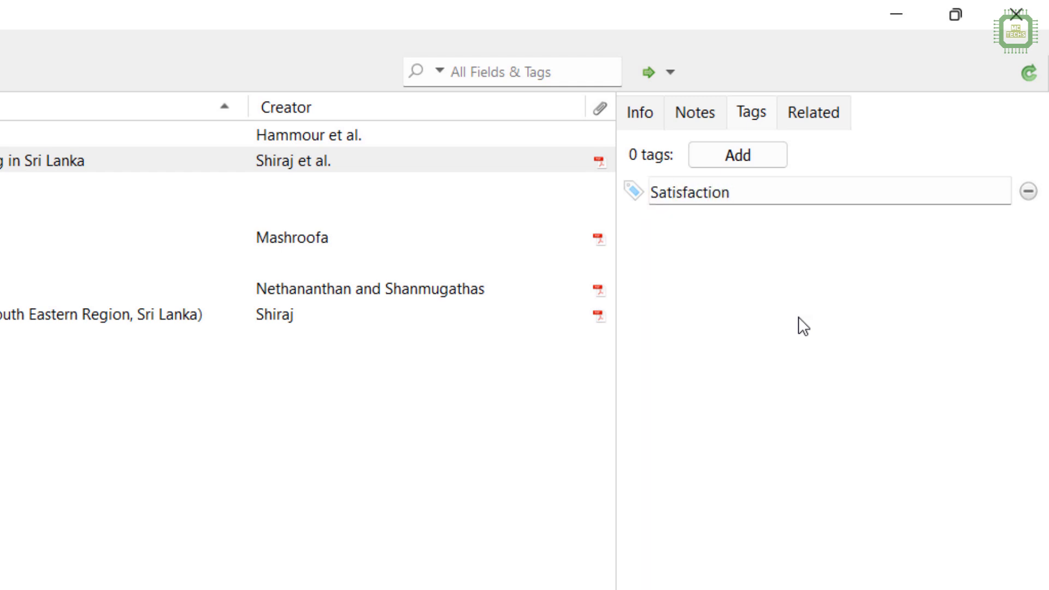
left_click(737, 154)
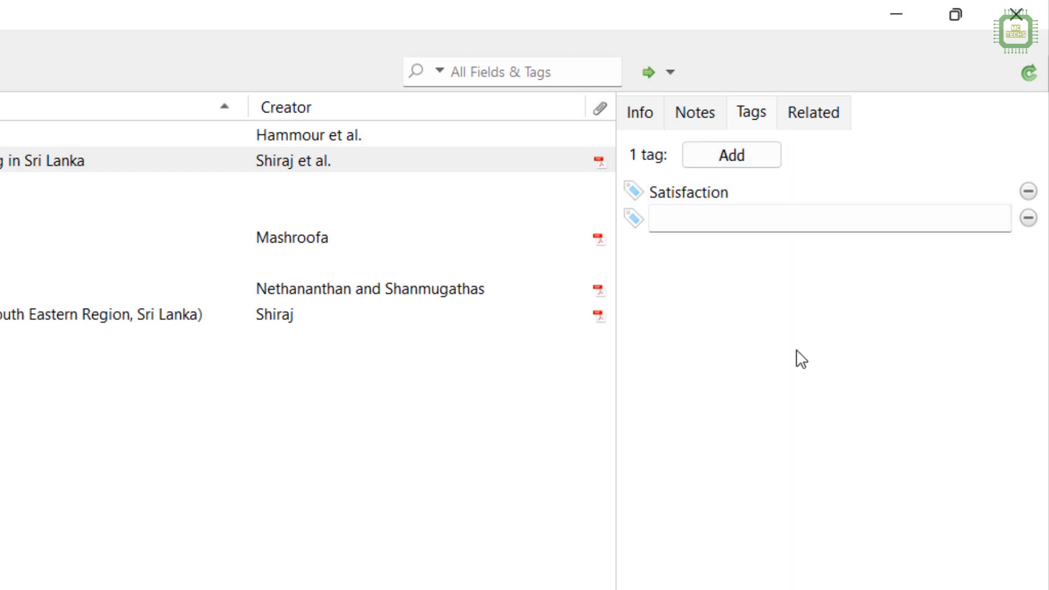
type("Banking")
left_click(743, 158)
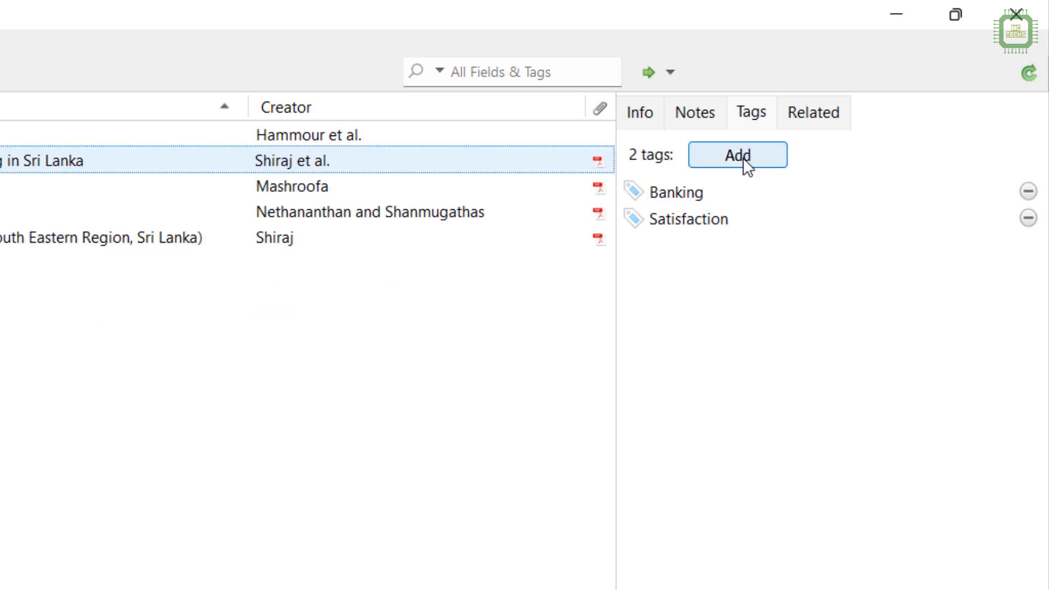
- Add the existing tag "Accounting" to the comparative banking paper as a third tag
left_click(742, 158)
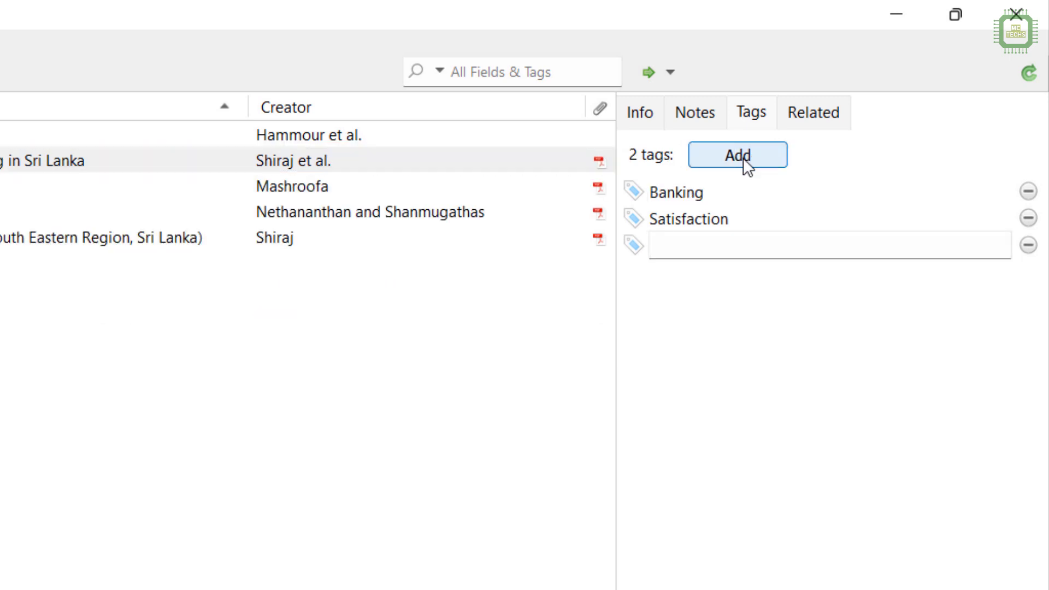
type("Ac")
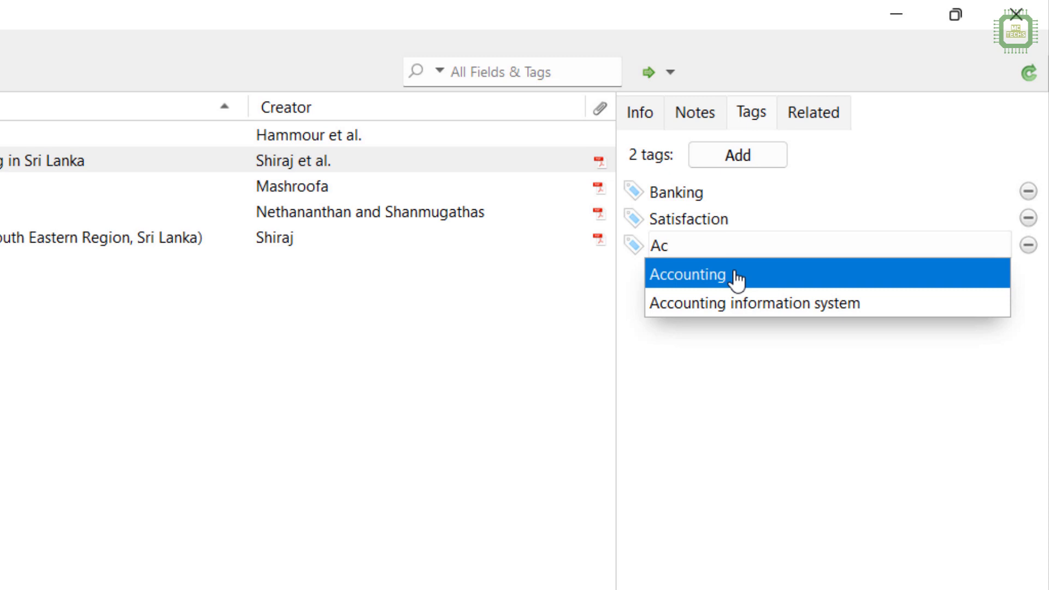
left_click(737, 279)
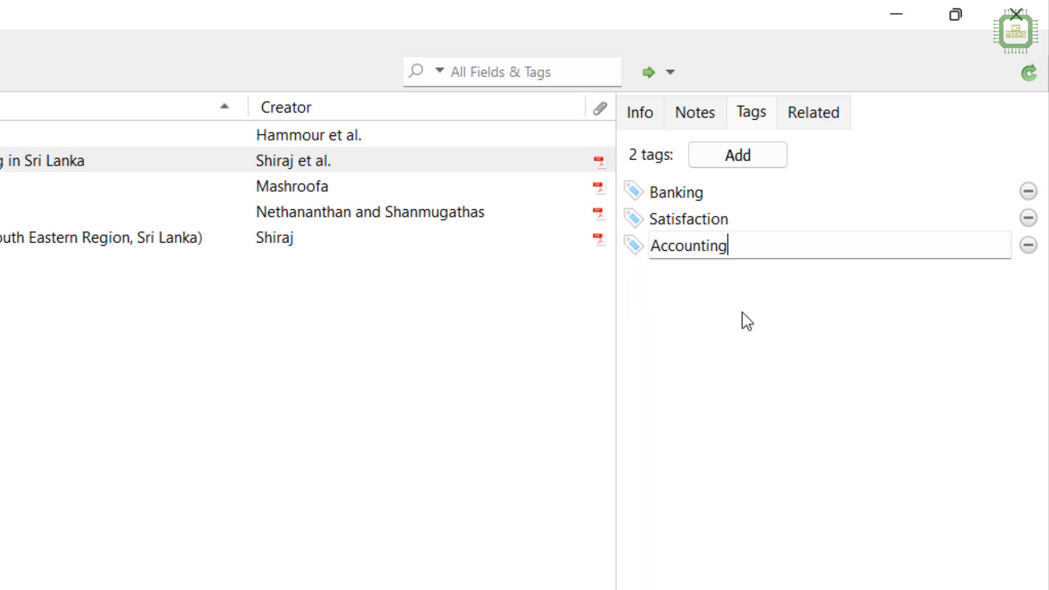
left_click(156, 107)
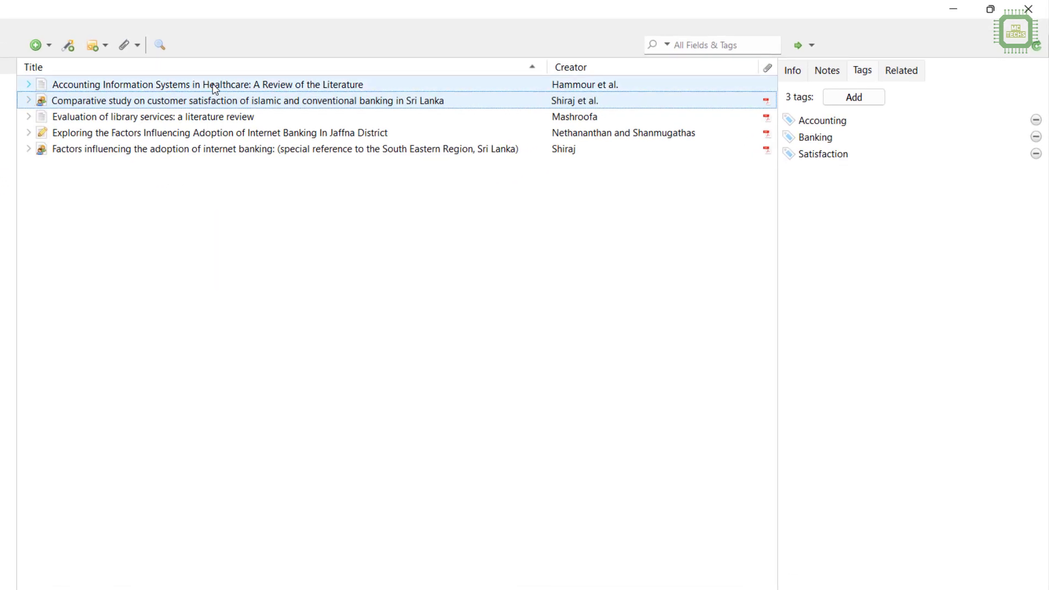
- Examine the info, notes and tags of "Accounting Information Systems in Healthcare: A Review of the Literature"
left_click(214, 87)
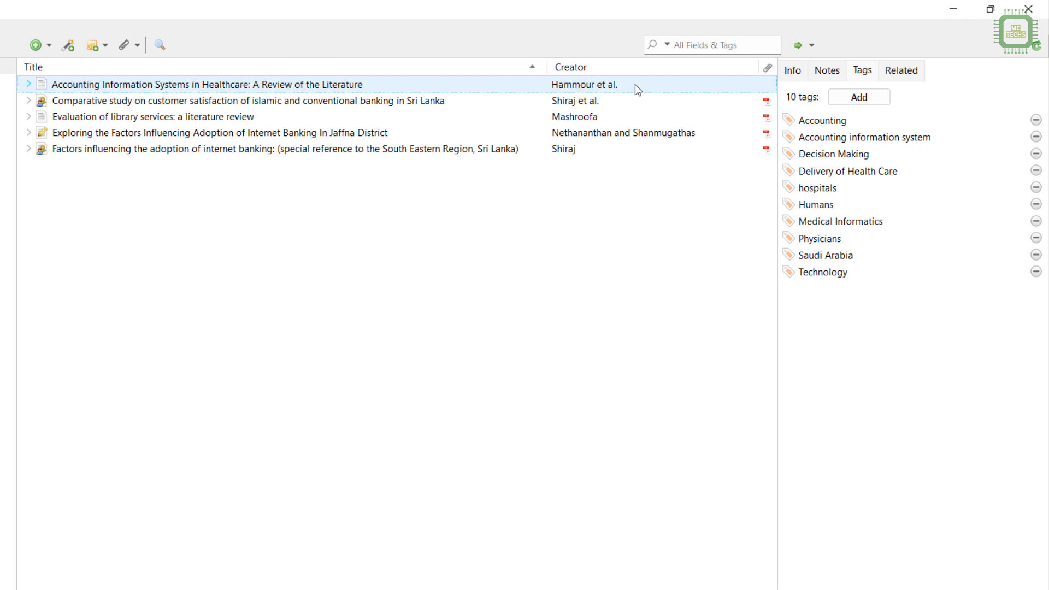
left_click(792, 71)
left_click(830, 77)
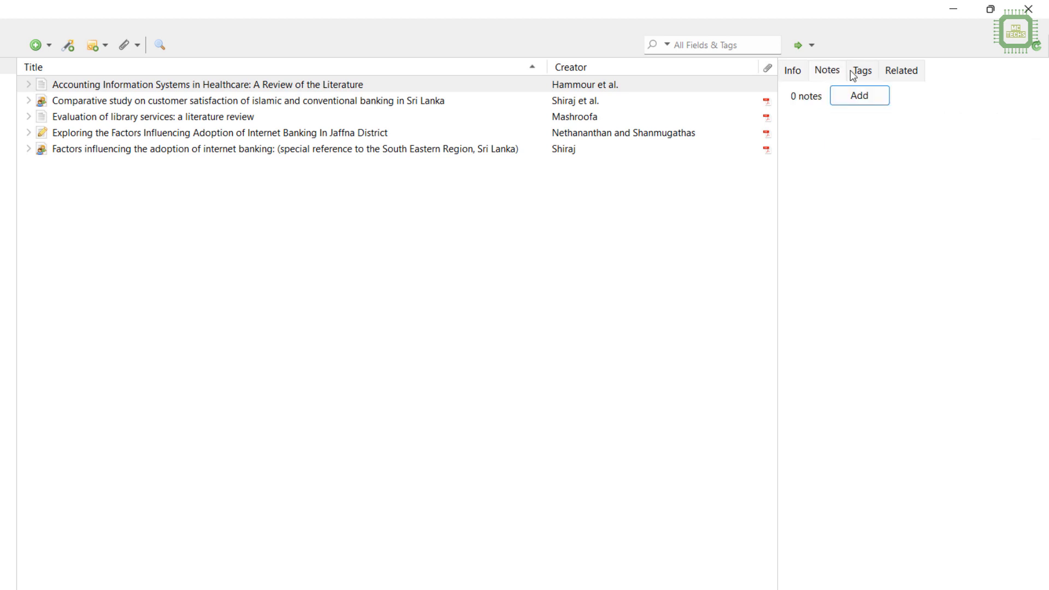
left_click(856, 72)
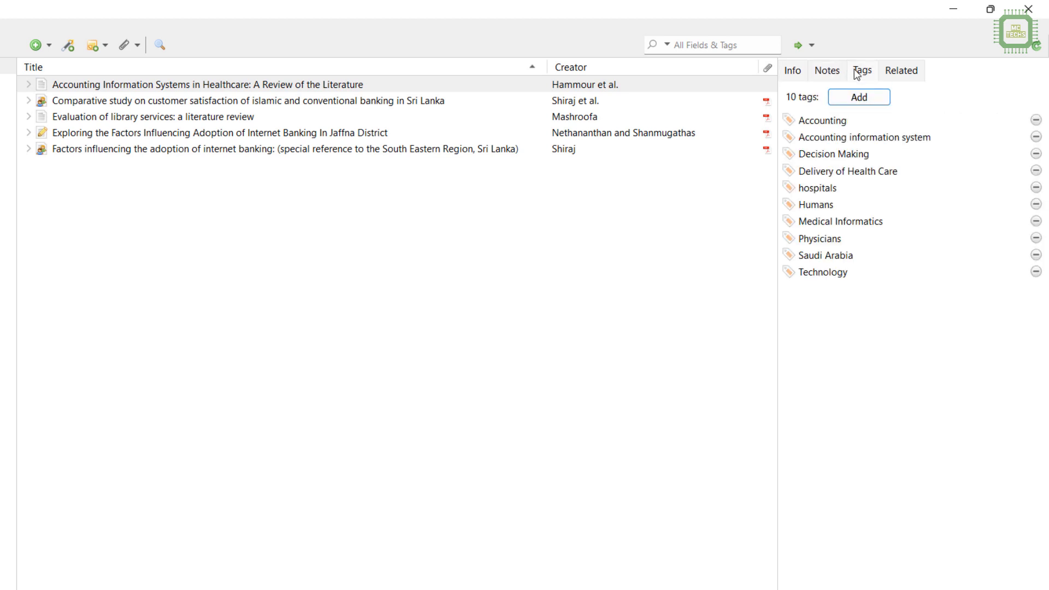
left_click(847, 169)
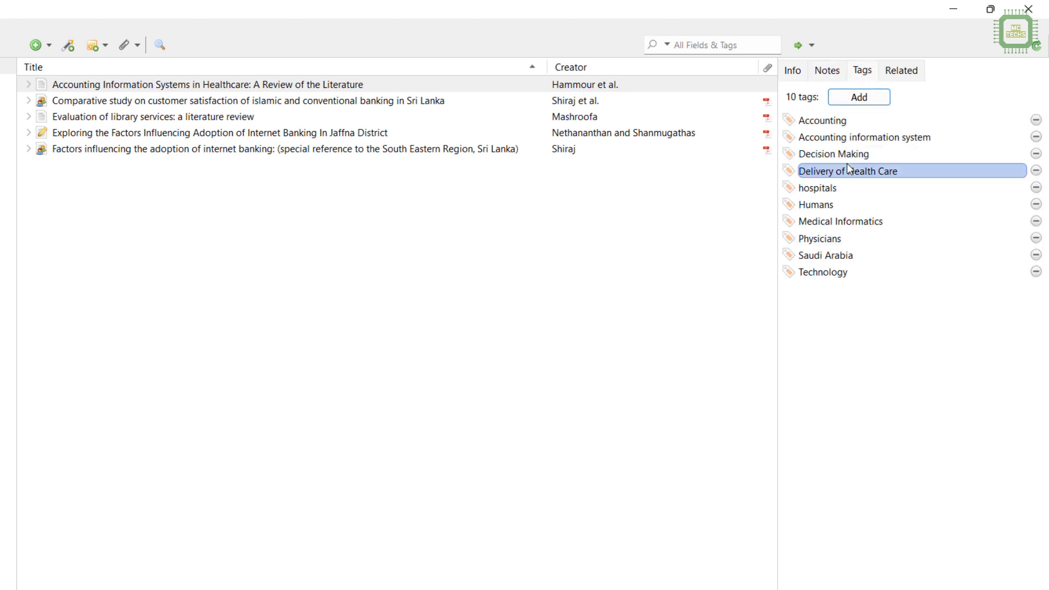
key("Return")
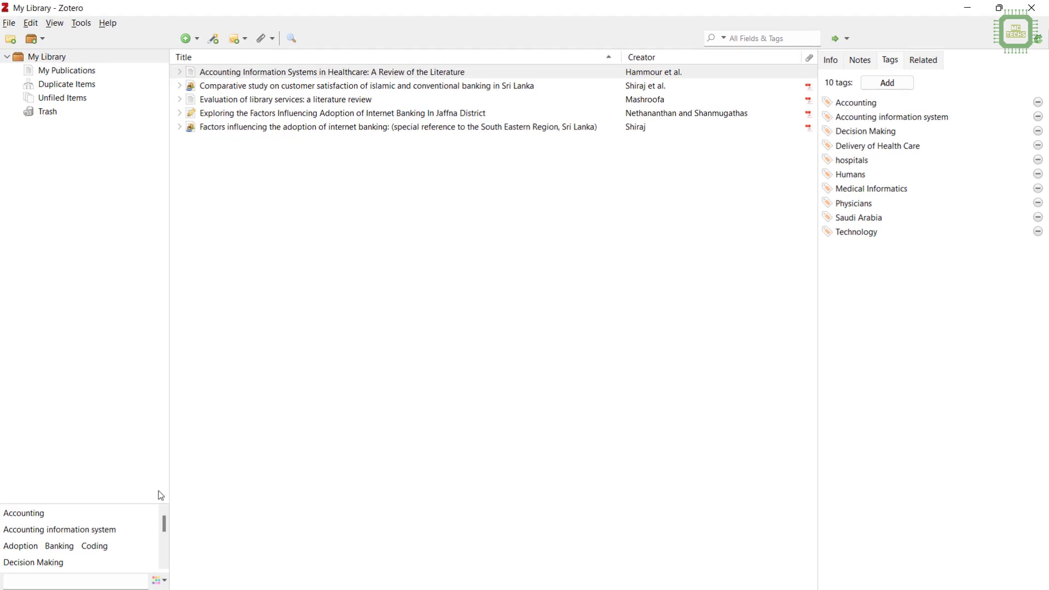
- Filter the library by the Accounting tag and assign that tag a red color
left_click(34, 517)
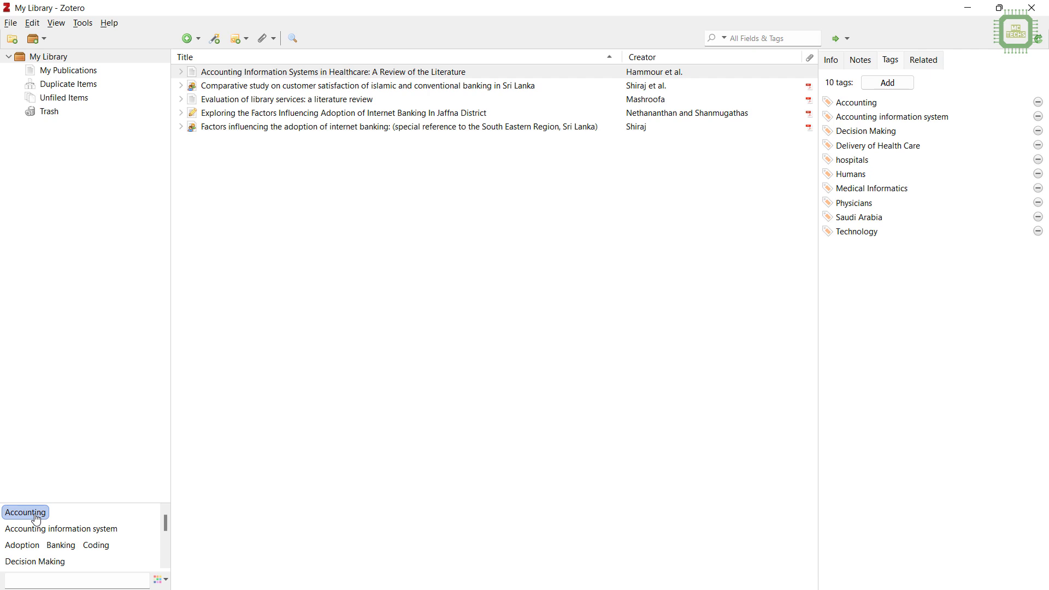
left_click(34, 513)
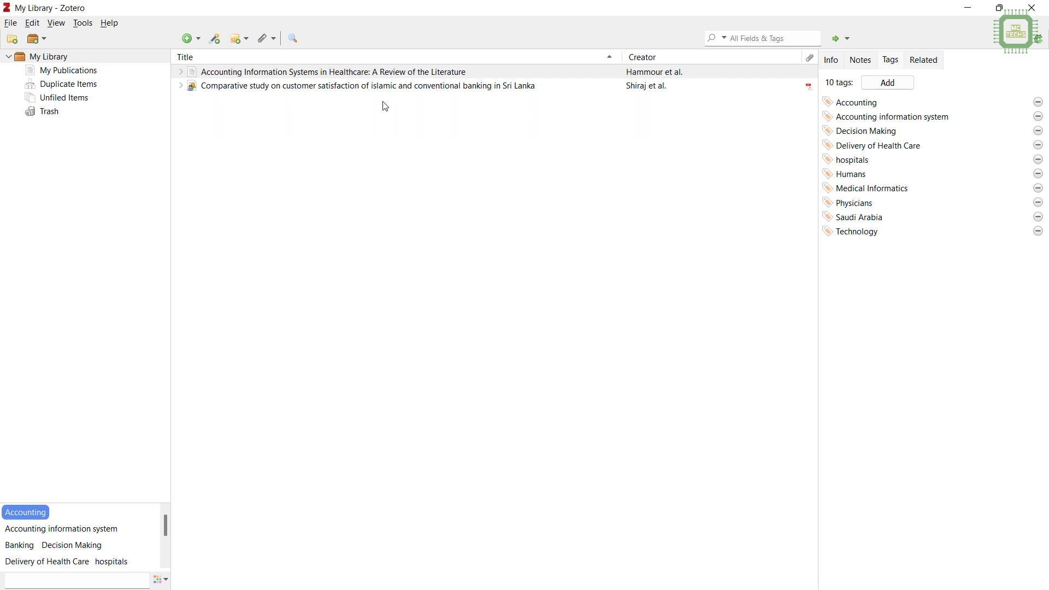
right_click(23, 518)
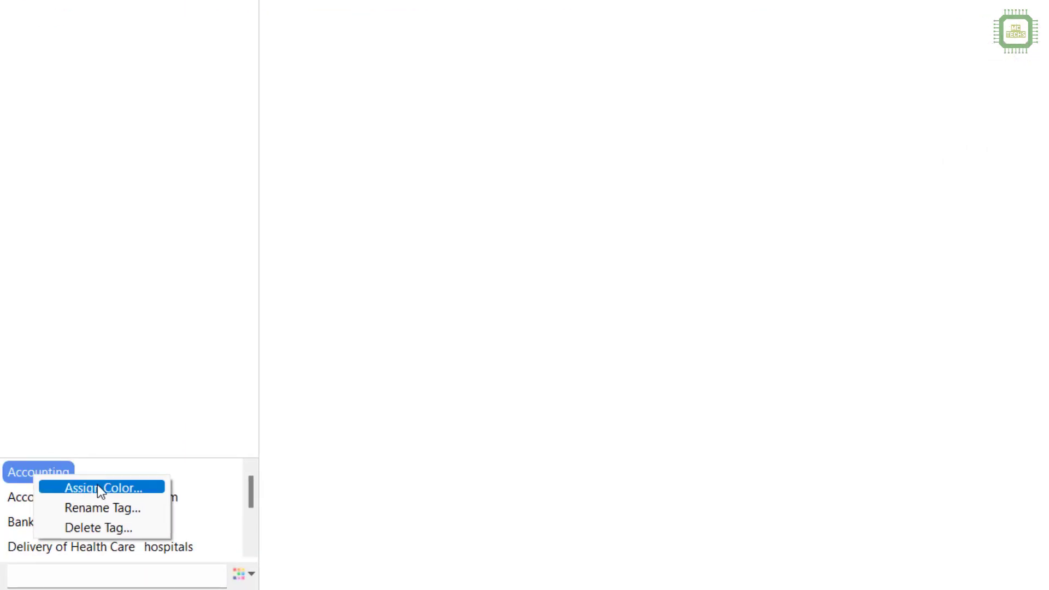
left_click(98, 487)
left_click(677, 89)
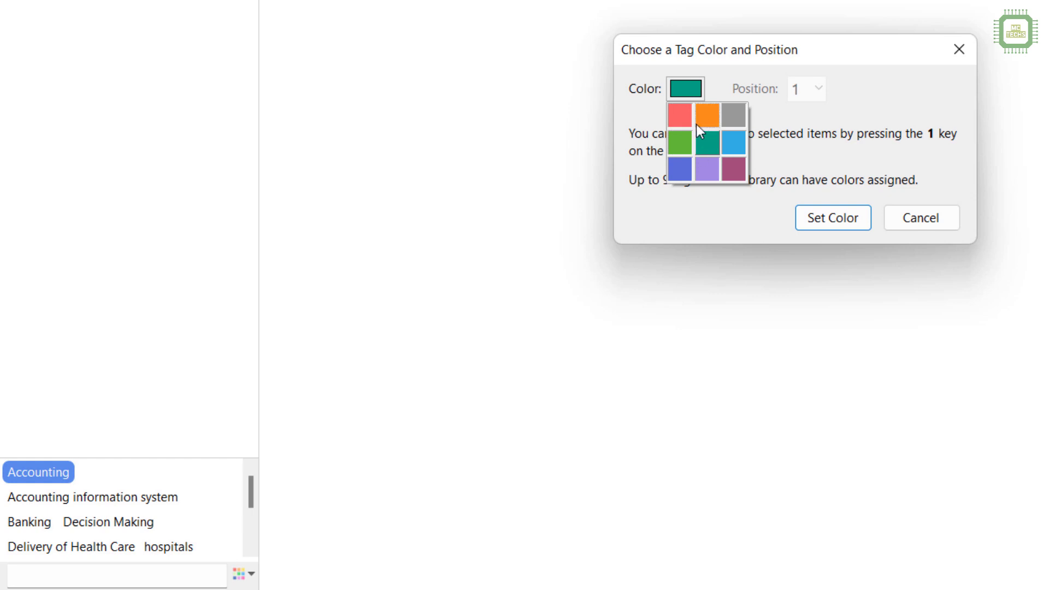
left_click(679, 115)
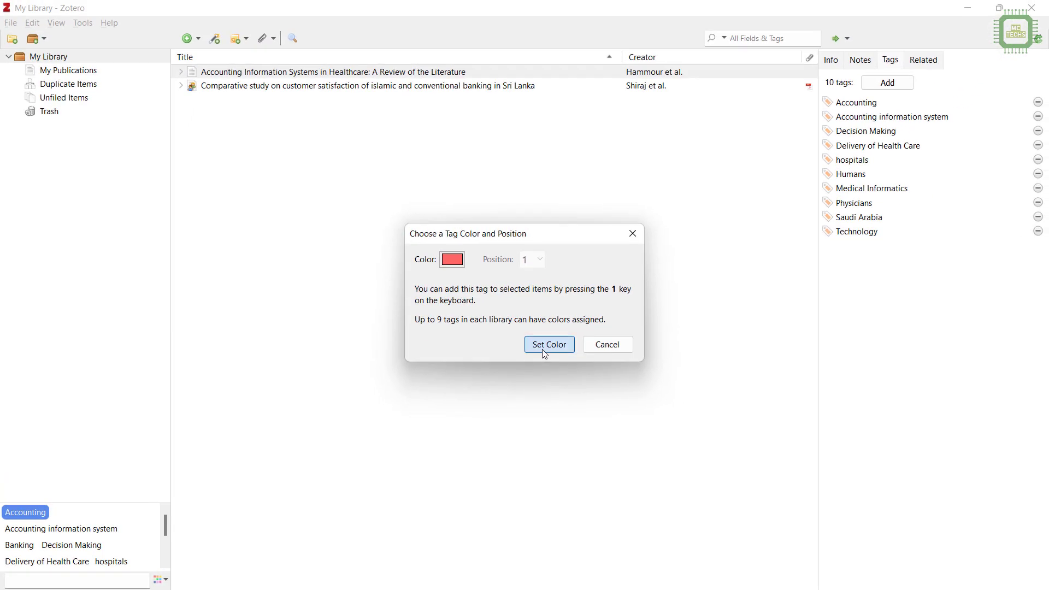
left_click(544, 349)
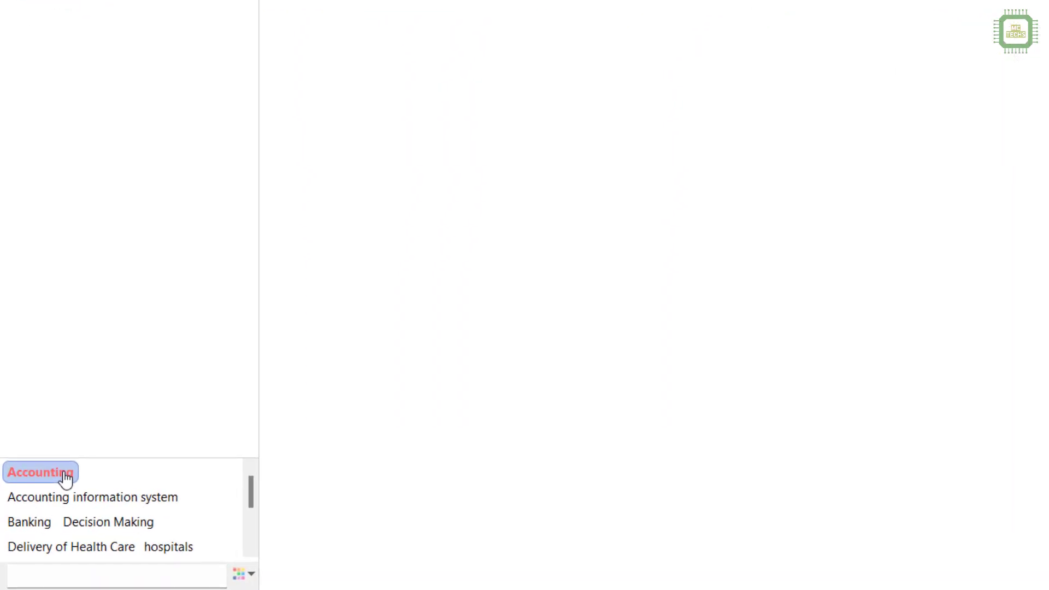
right_click(65, 475)
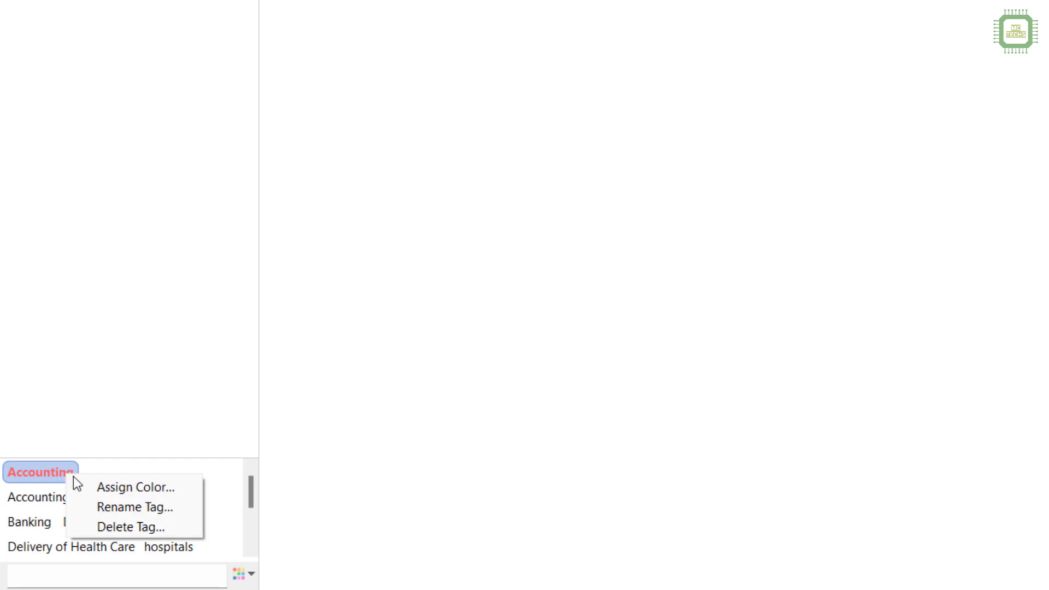
left_click(110, 506)
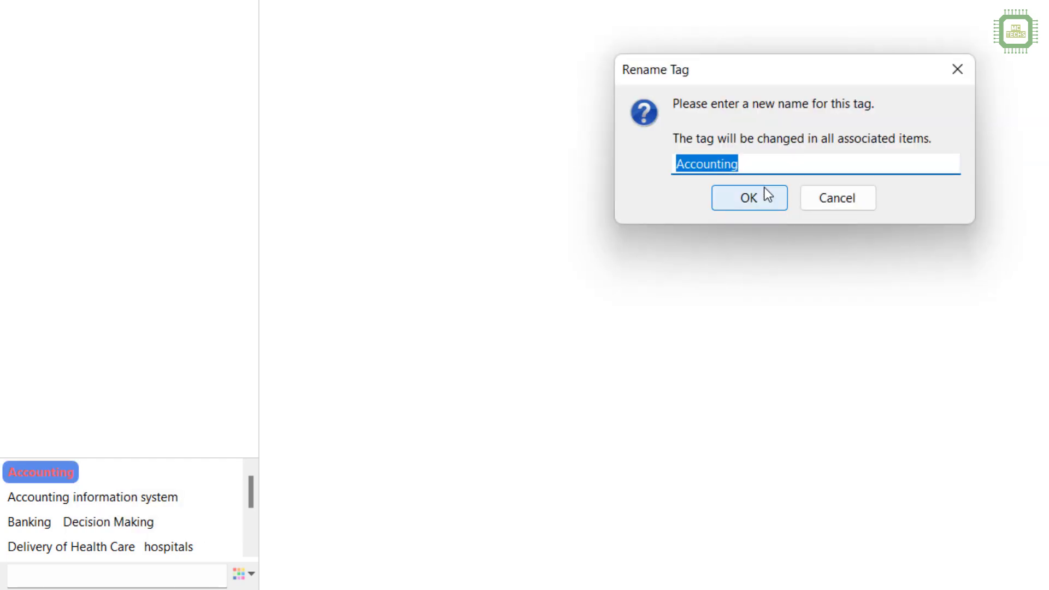
left_click(942, 66)
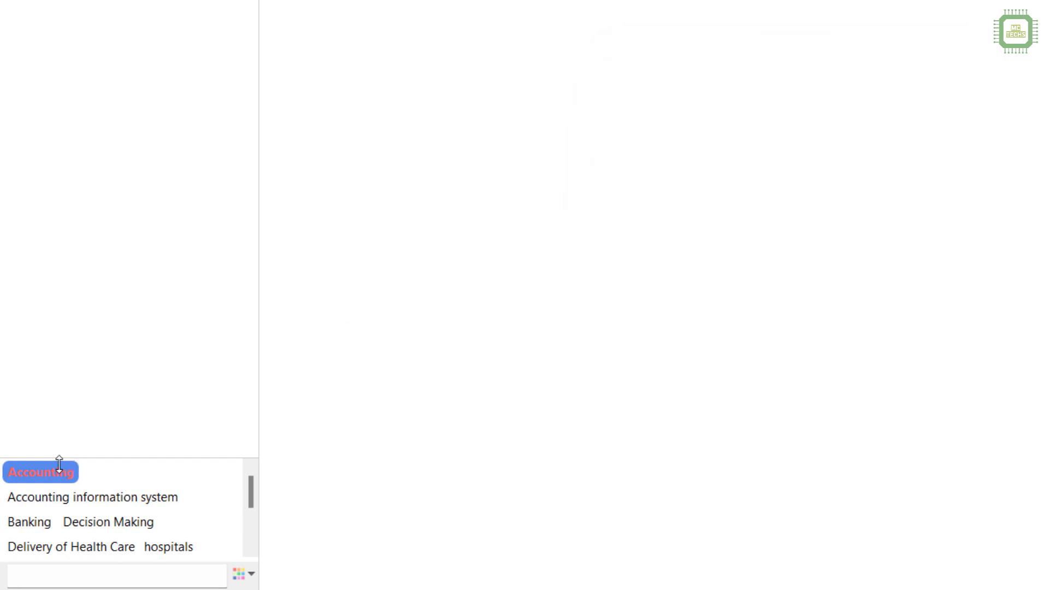
right_click(64, 471)
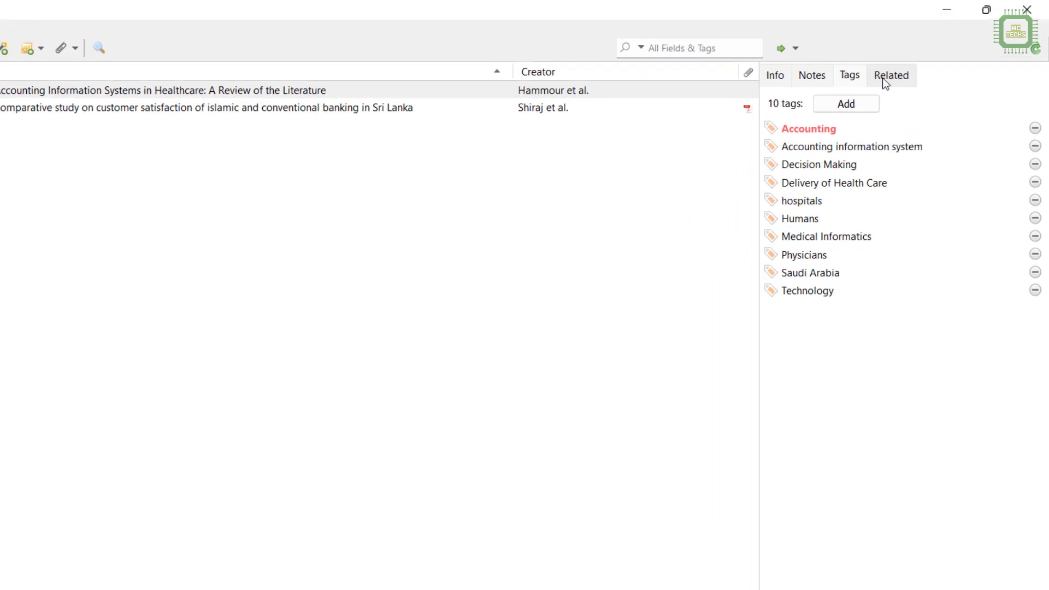
- Relate "Accounting Information Systems in Healthcare" to the "Factors influencing the adoption of internet banking" paper
left_click(882, 77)
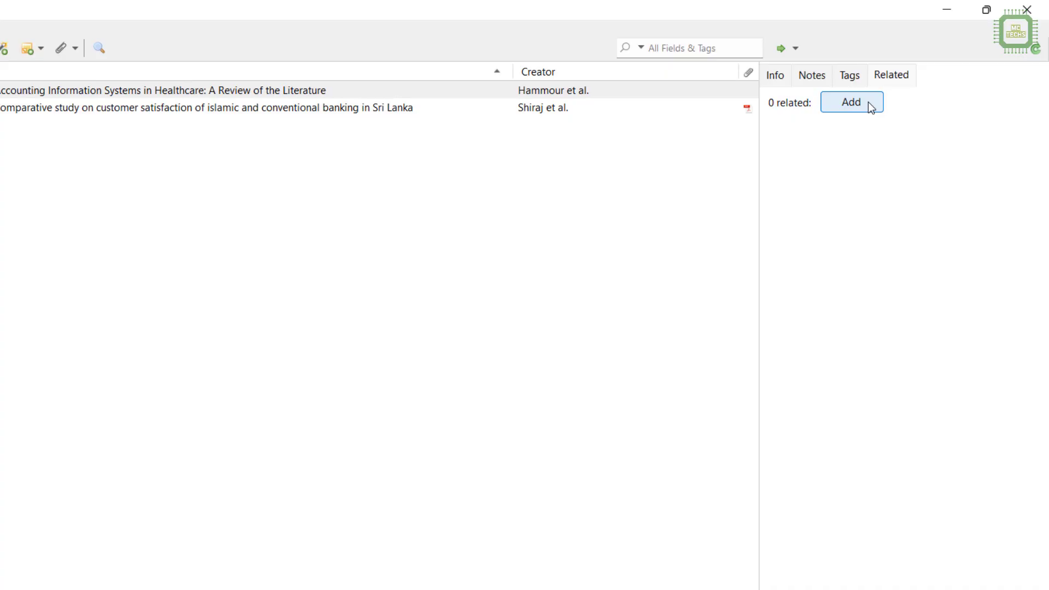
left_click(868, 102)
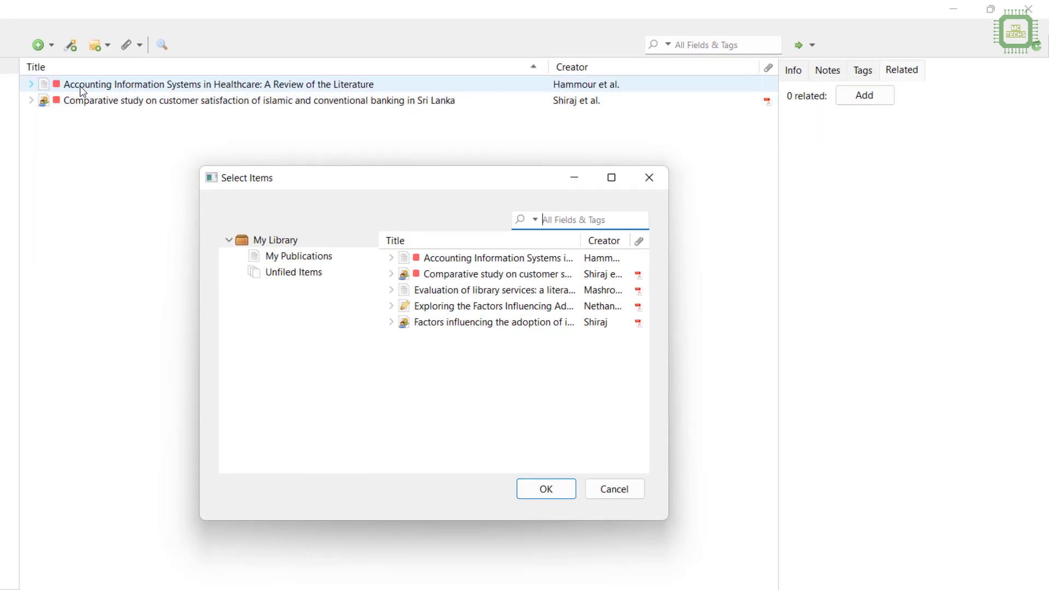
left_click(455, 324)
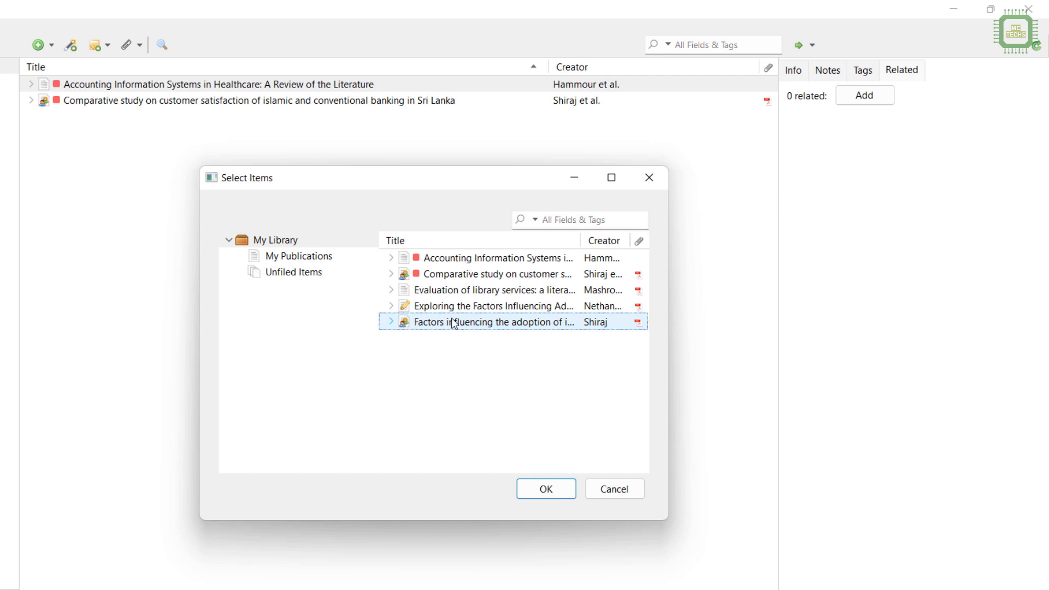
left_click(525, 501)
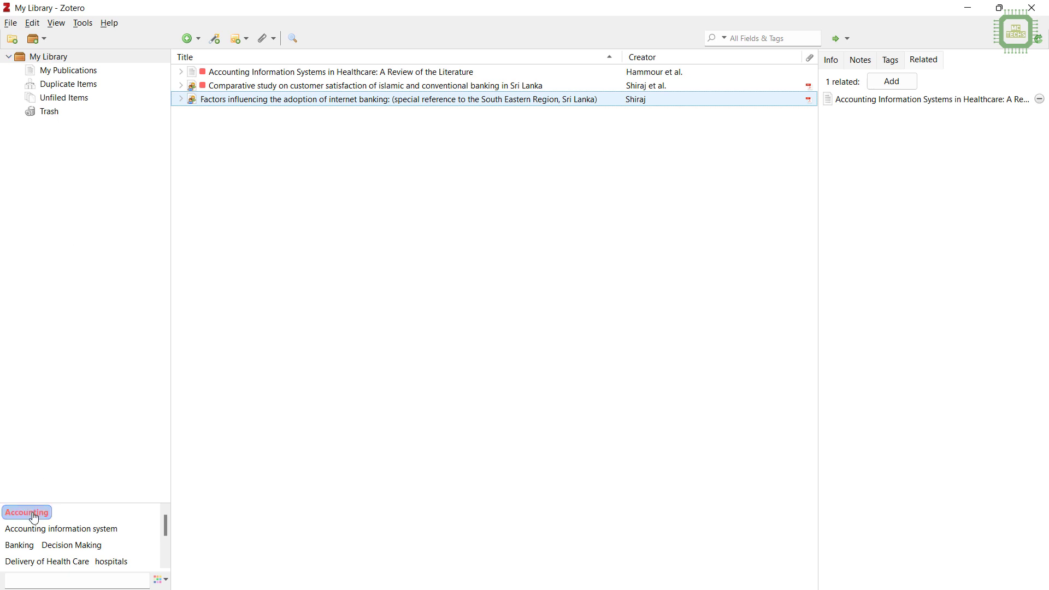
- Clear the Accounting tag filter and follow the related-item links between the internet banking factors paper and the accounting information systems paper
left_click(33, 517)
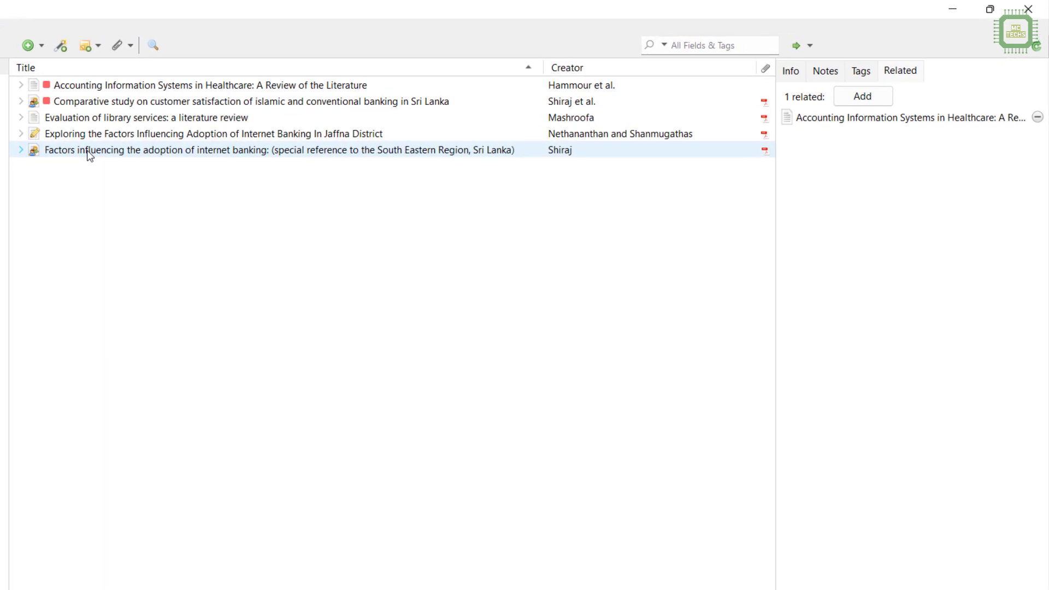
left_click(90, 150)
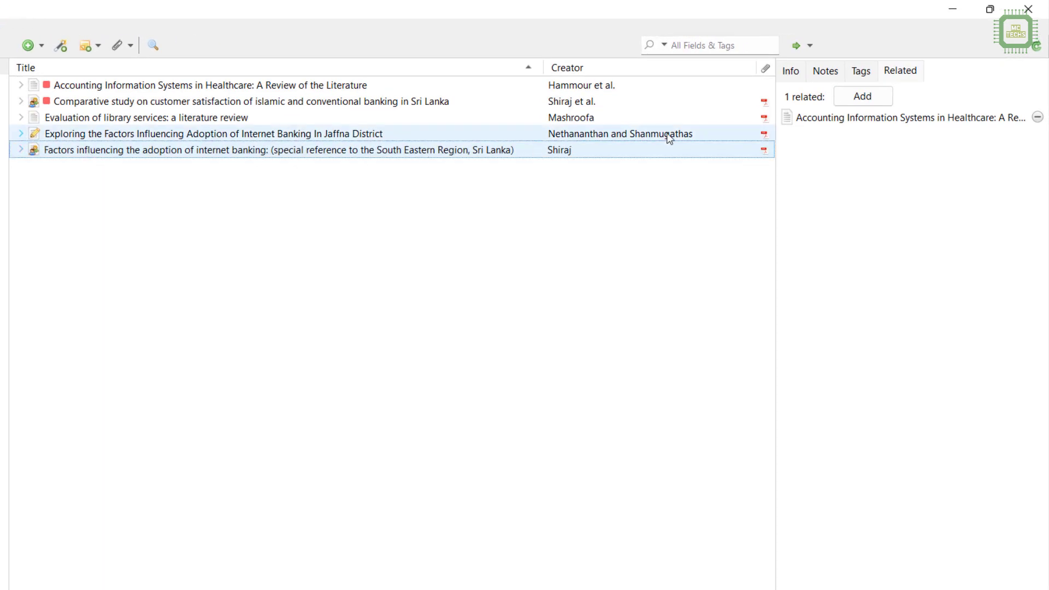
left_click(838, 123)
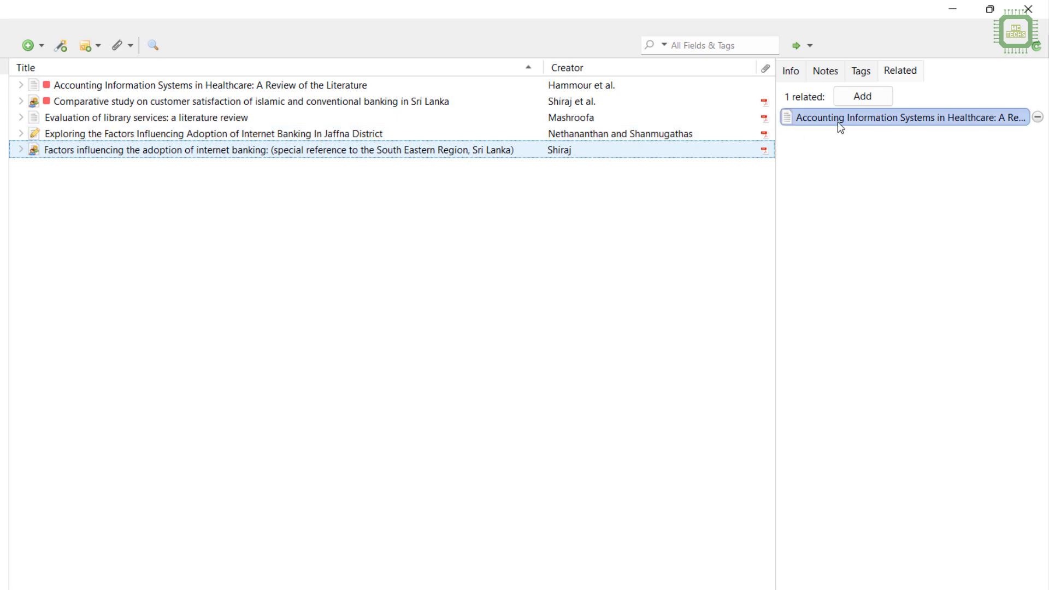
left_click(839, 122)
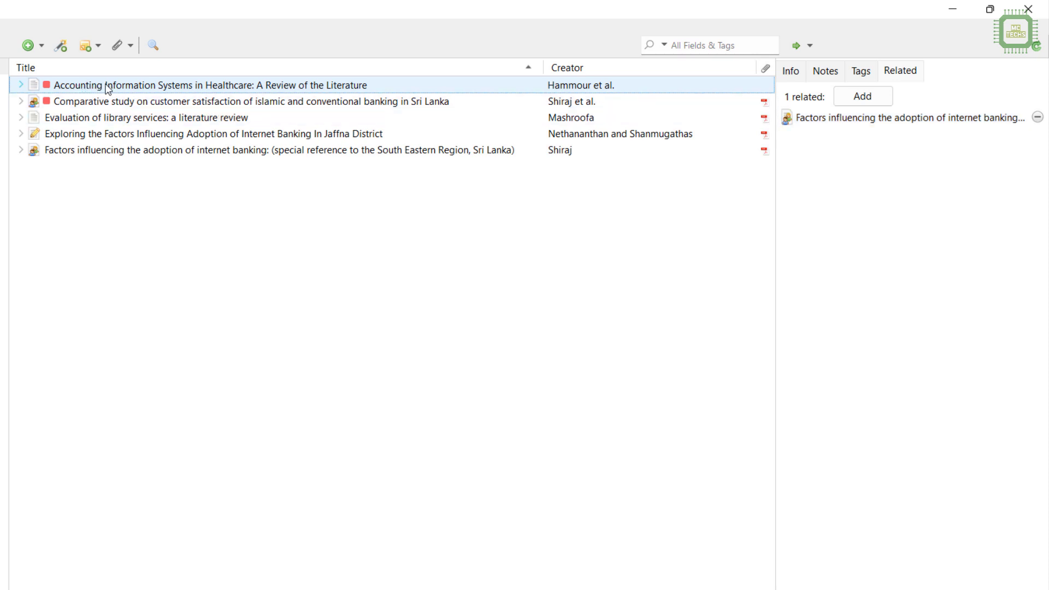
left_click(831, 117)
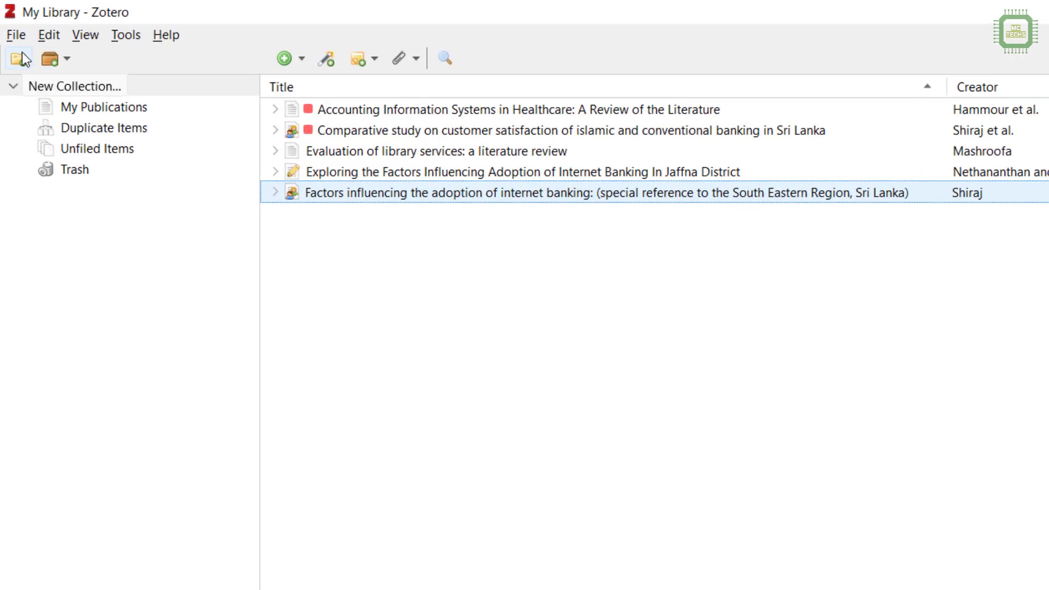
- Create a new collection named "Internet Banking" in My Library
left_click(22, 55)
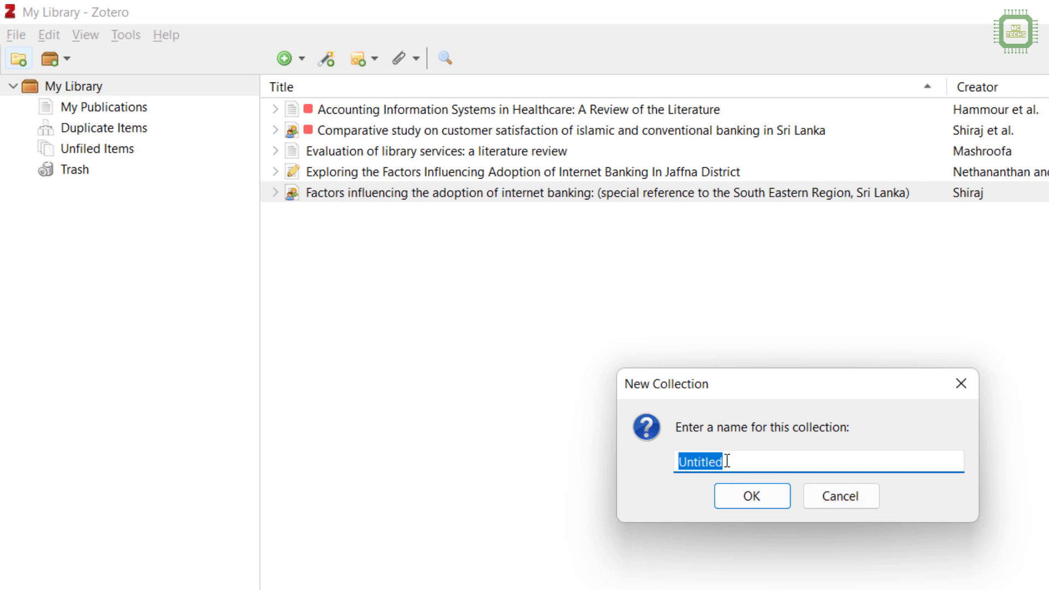
type("I")
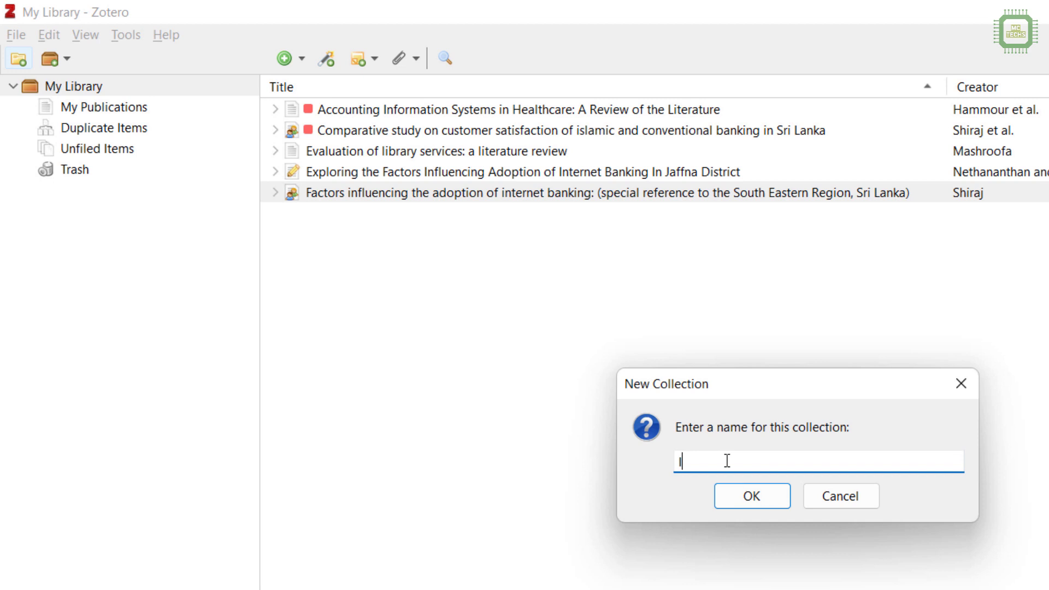
type("nternet Banking")
left_click(765, 485)
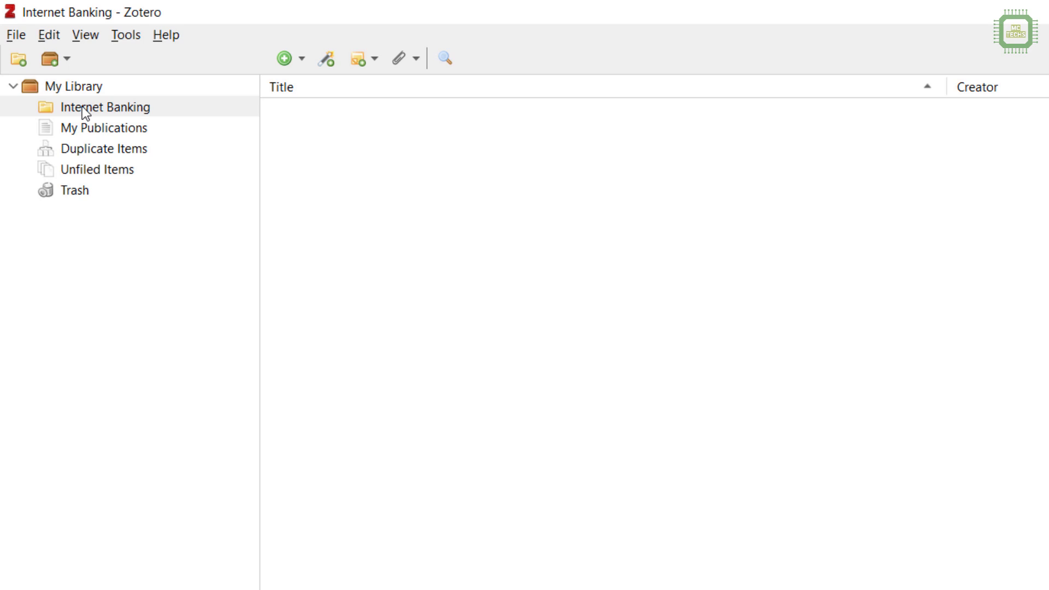
- Create a second collection named "AIS" in My Library
left_click(18, 59)
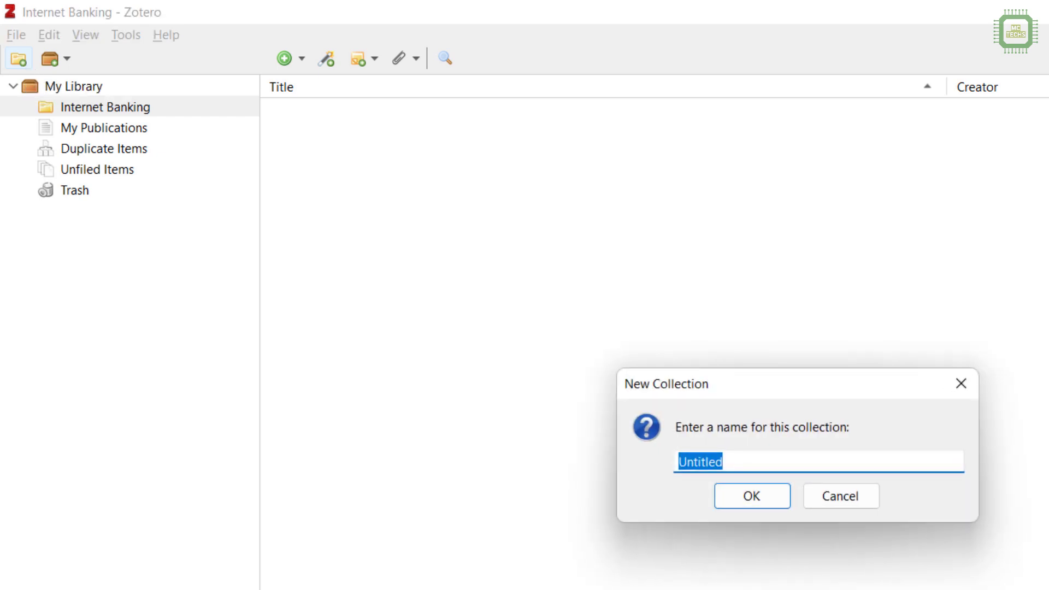
type("Al")
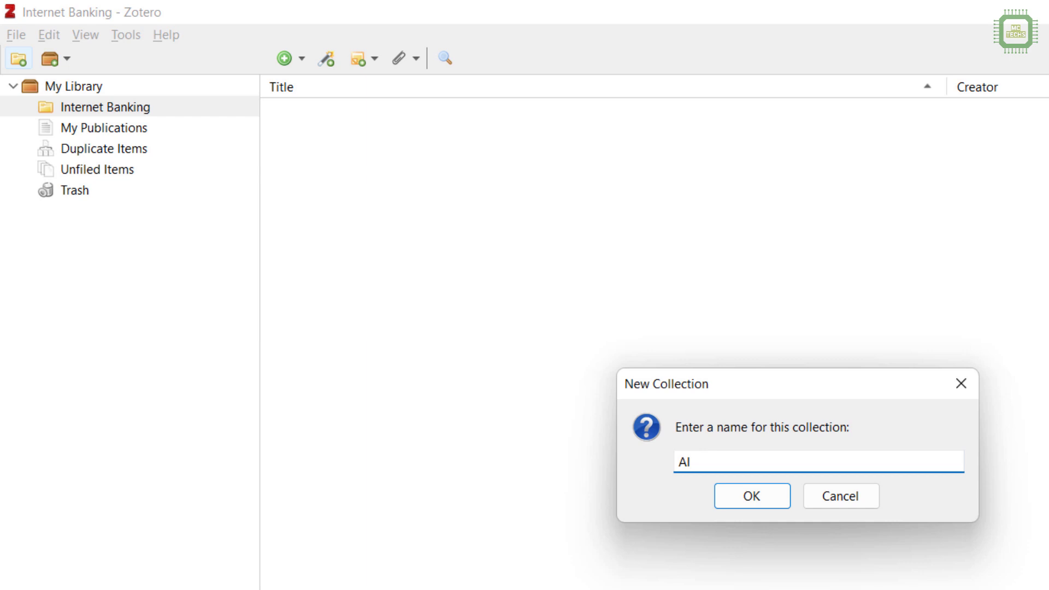
type("S")
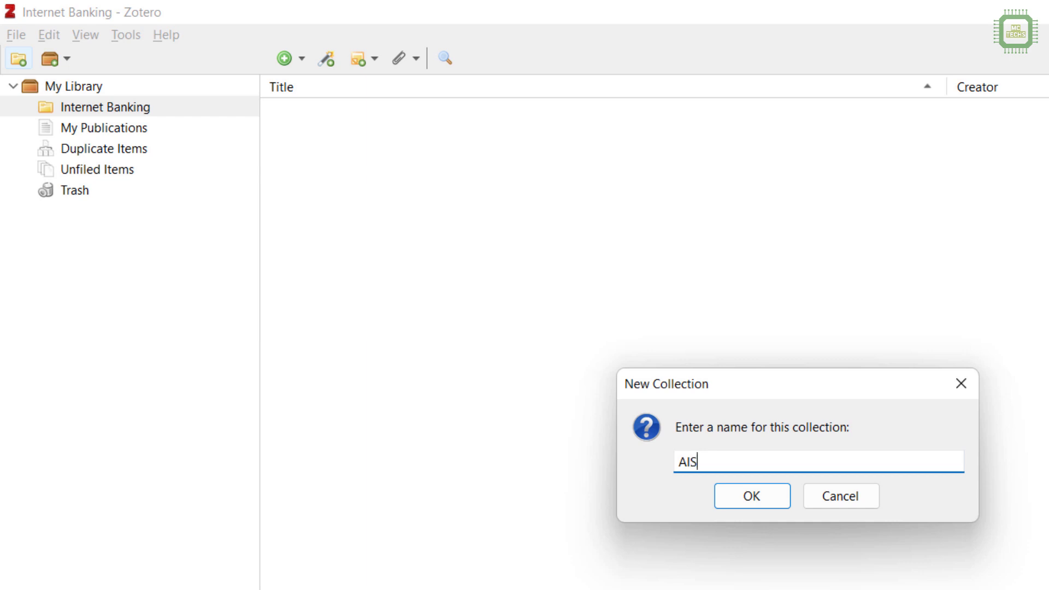
left_click(721, 499)
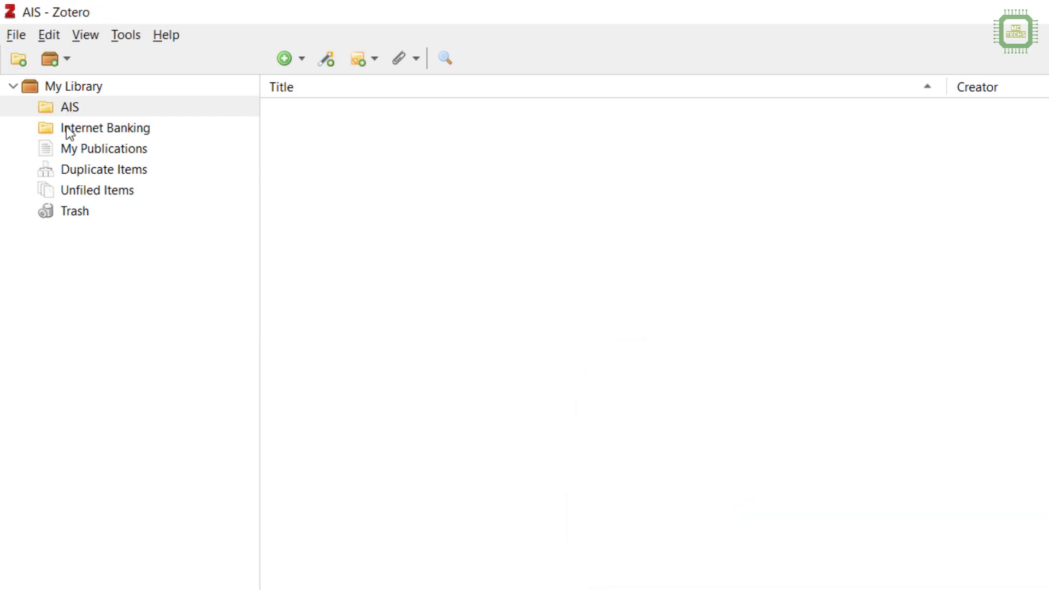
- Add the "Factors influencing" and "Exploring the Factors Influencing" internet banking papers from My Library to the Internet Banking collection
left_click(71, 131)
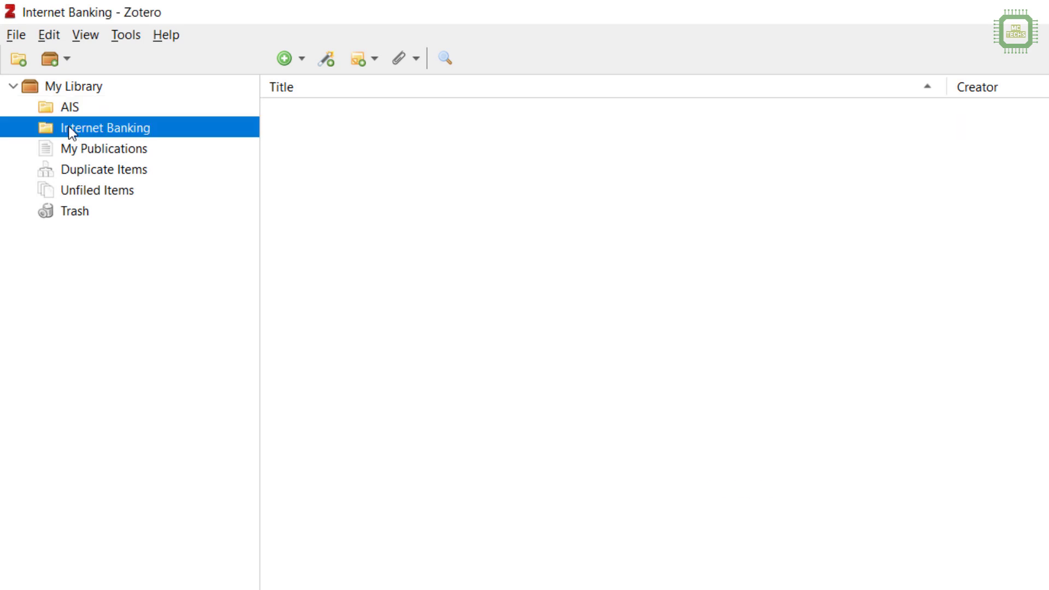
left_click(75, 89)
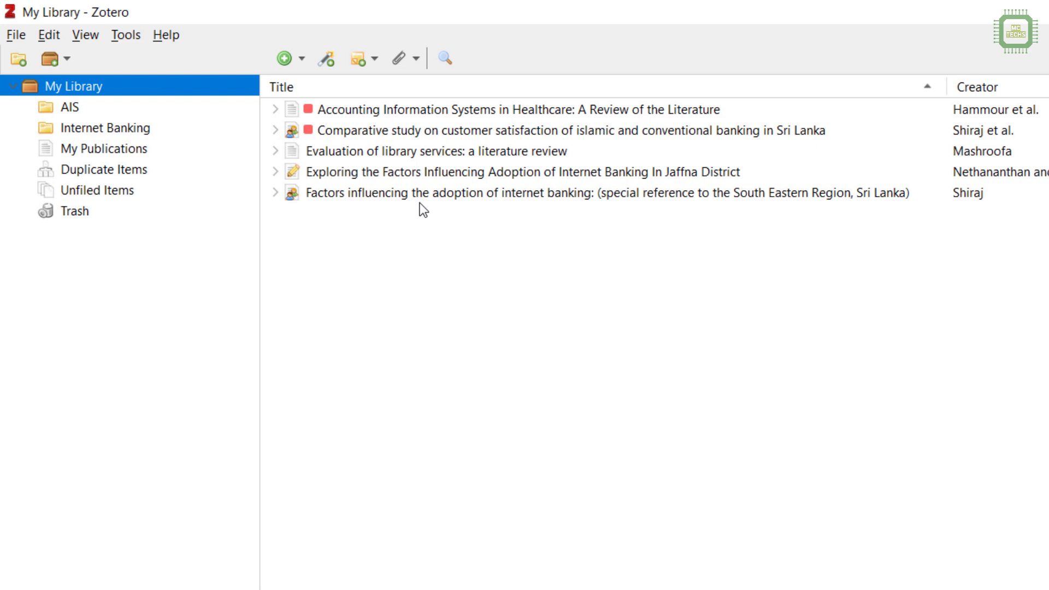
left_click(343, 193)
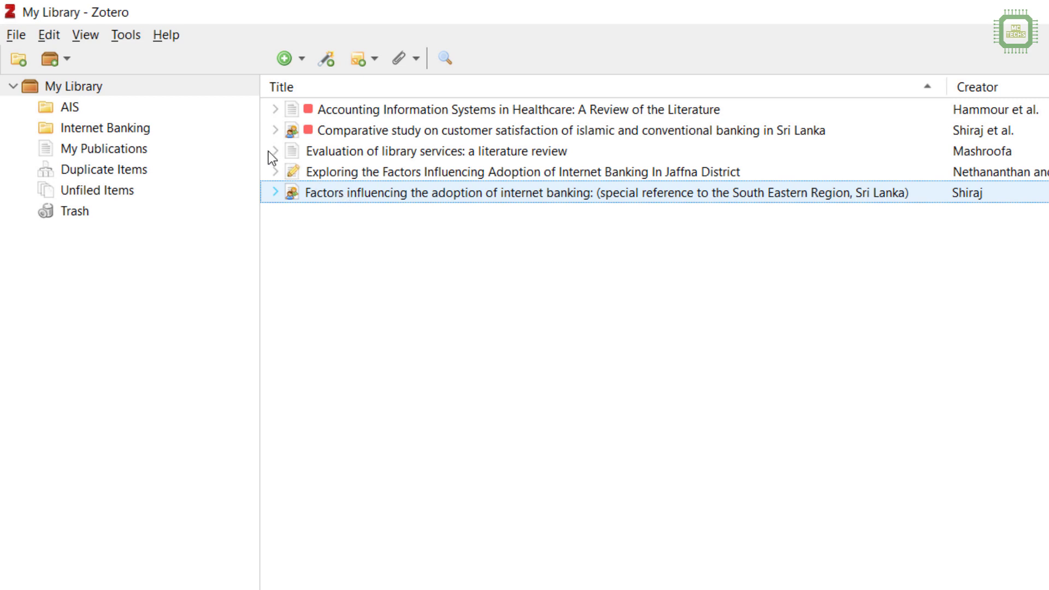
left_click_drag(268, 152, 134, 127)
left_click(346, 173)
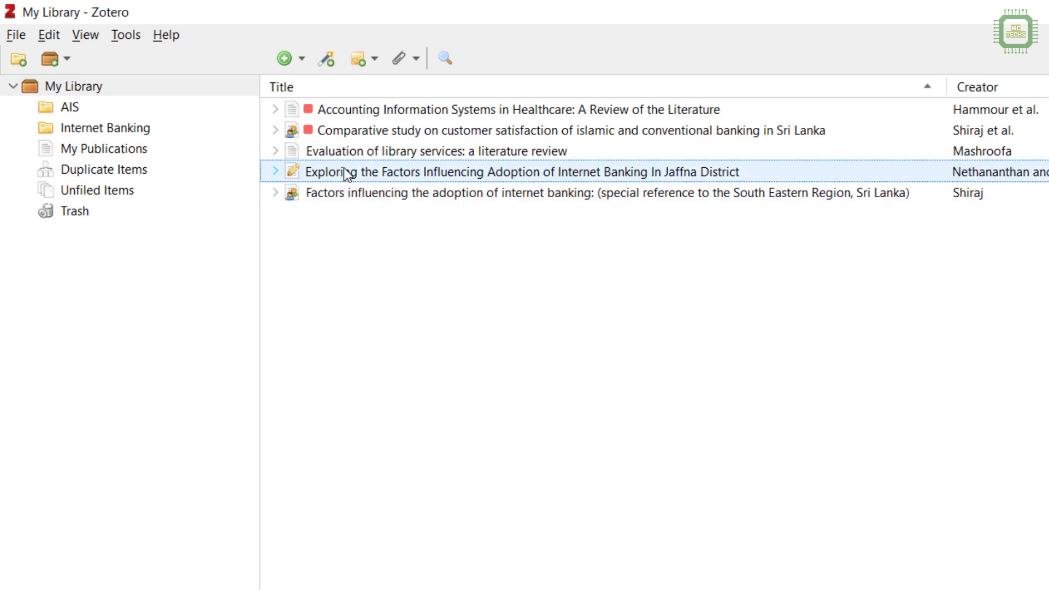
left_click_drag(344, 171, 135, 131)
- Add the accounting information systems paper to the AIS collection and the comparative banking study to Internet Banking, and view the AIS collection
left_click(386, 110)
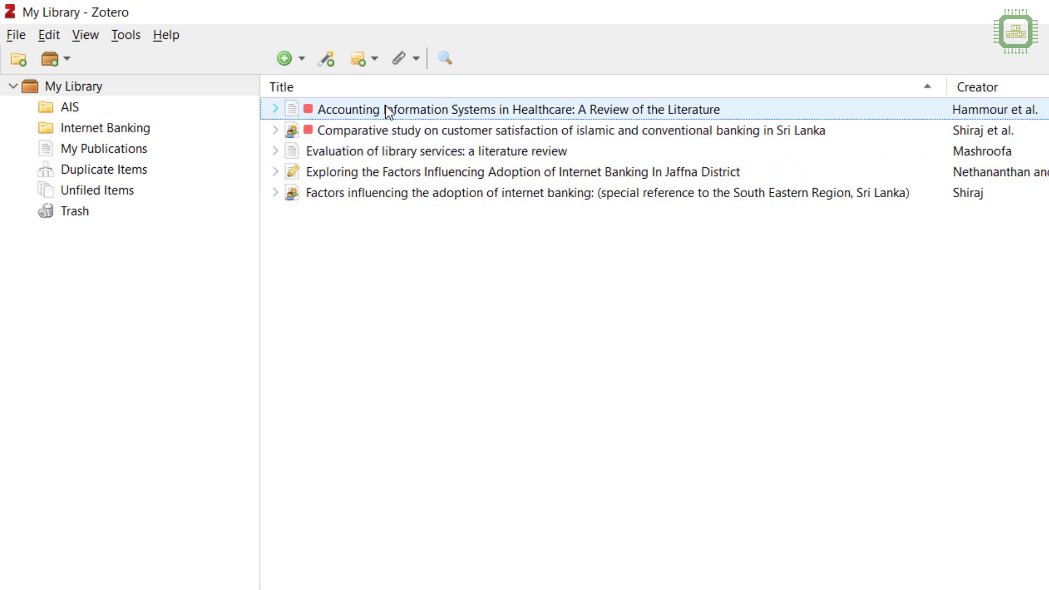
left_click_drag(386, 111, 73, 112)
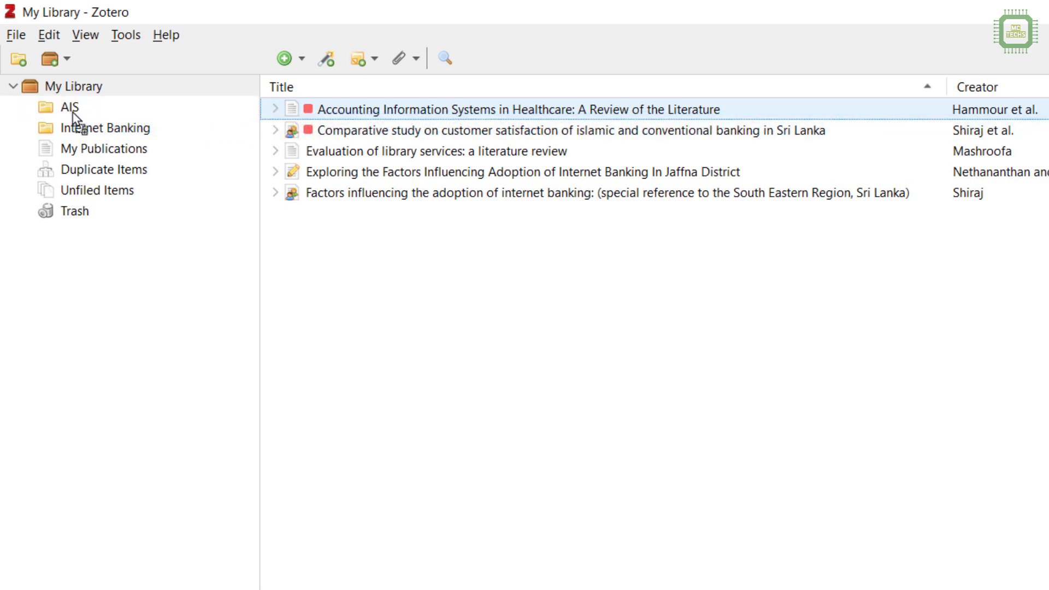
left_click(371, 130)
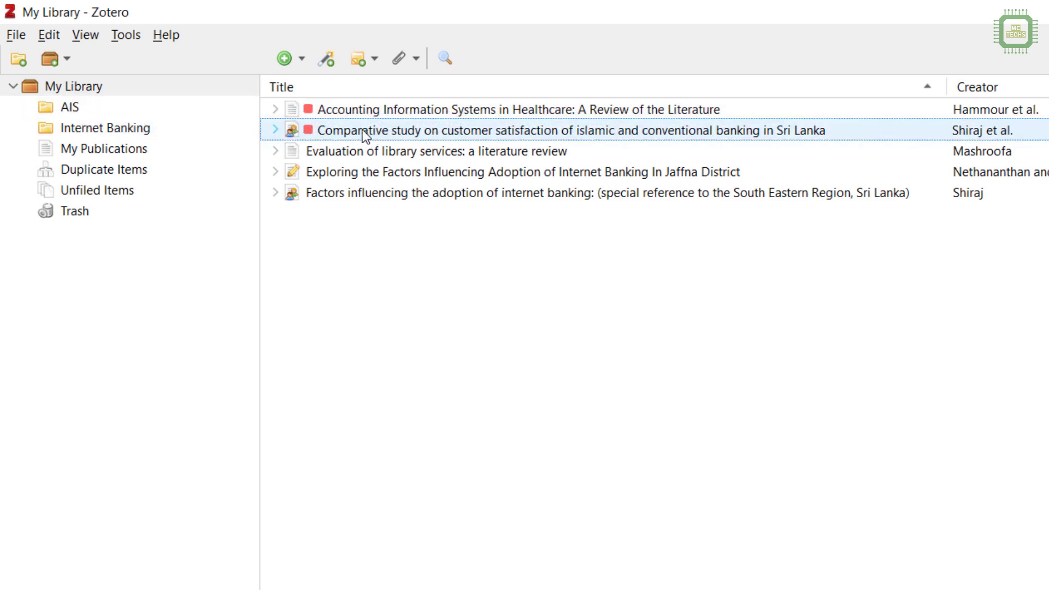
left_click_drag(342, 130, 162, 136)
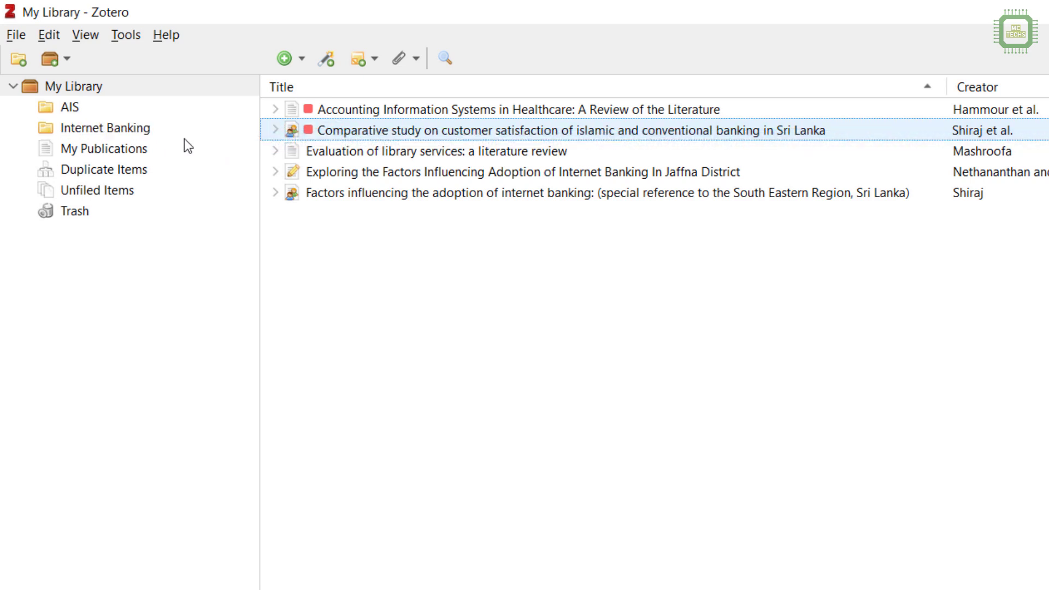
left_click(74, 111)
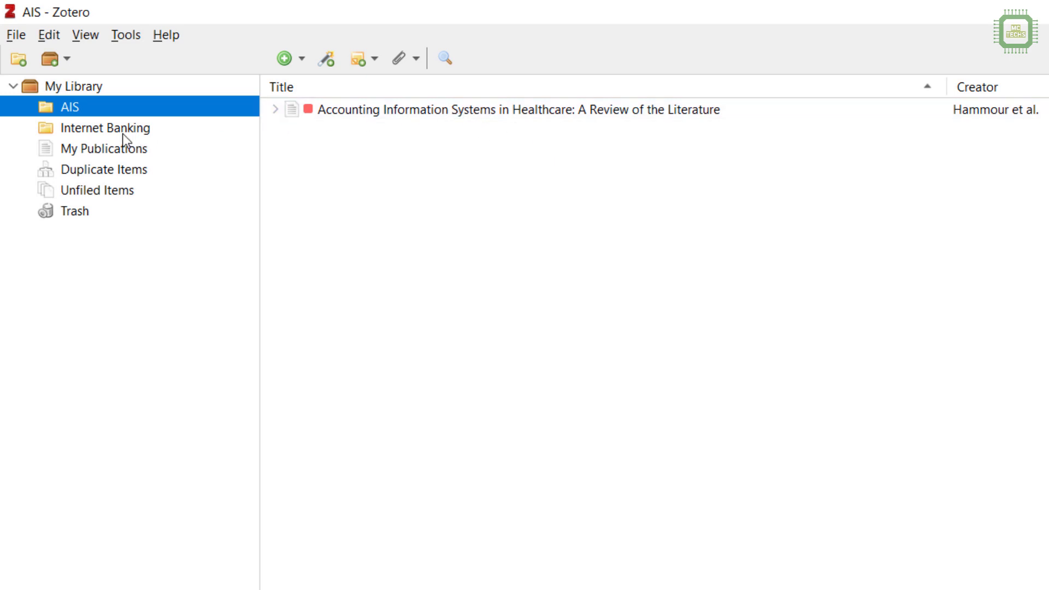
- Compare the items listed in the AIS and Internet Banking collections, Unfiled Items and My Library
left_click(93, 131)
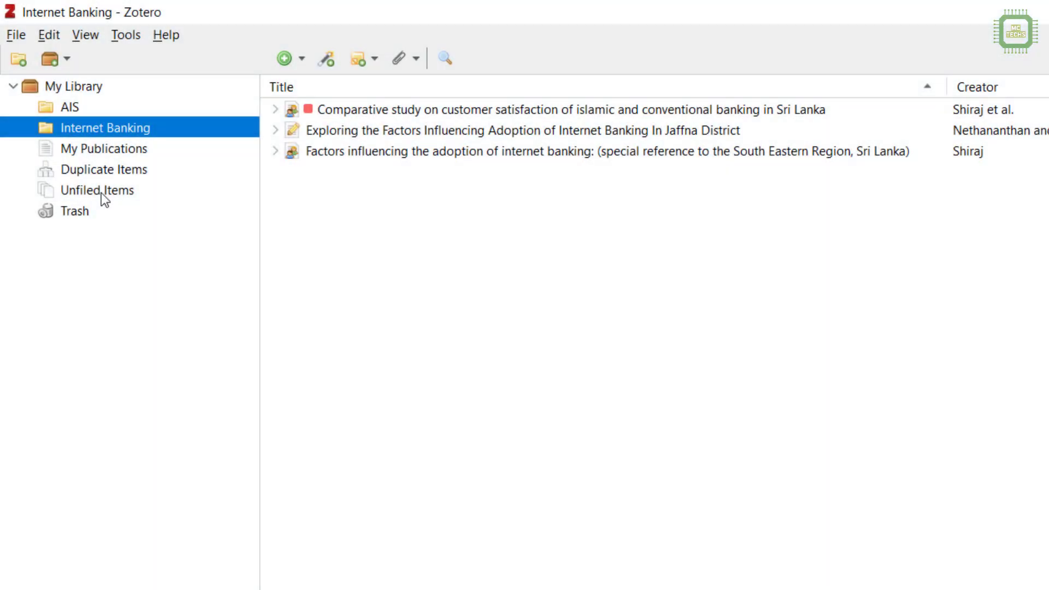
left_click(101, 195)
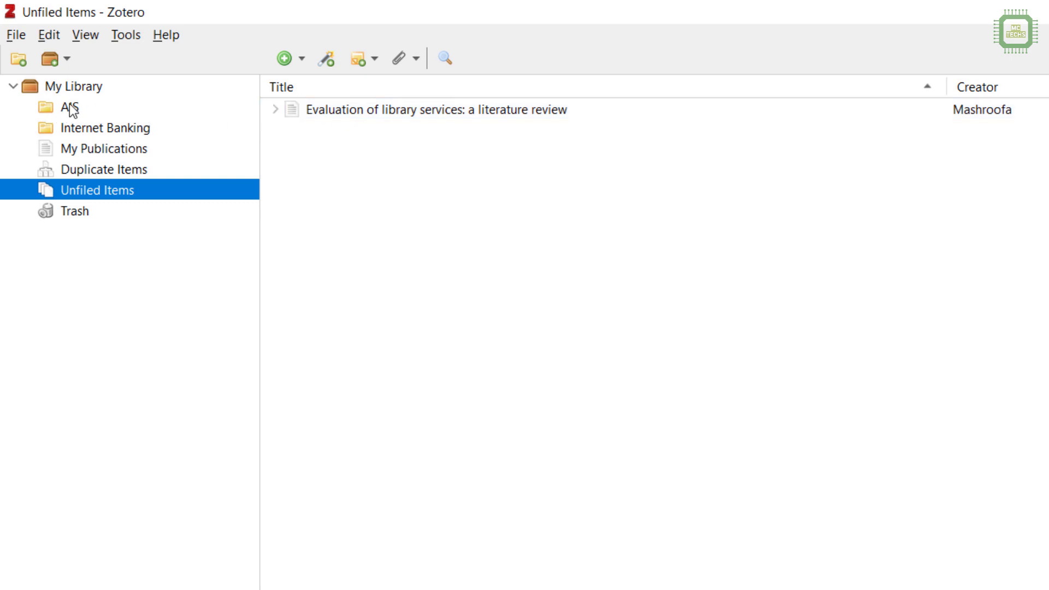
left_click(87, 107)
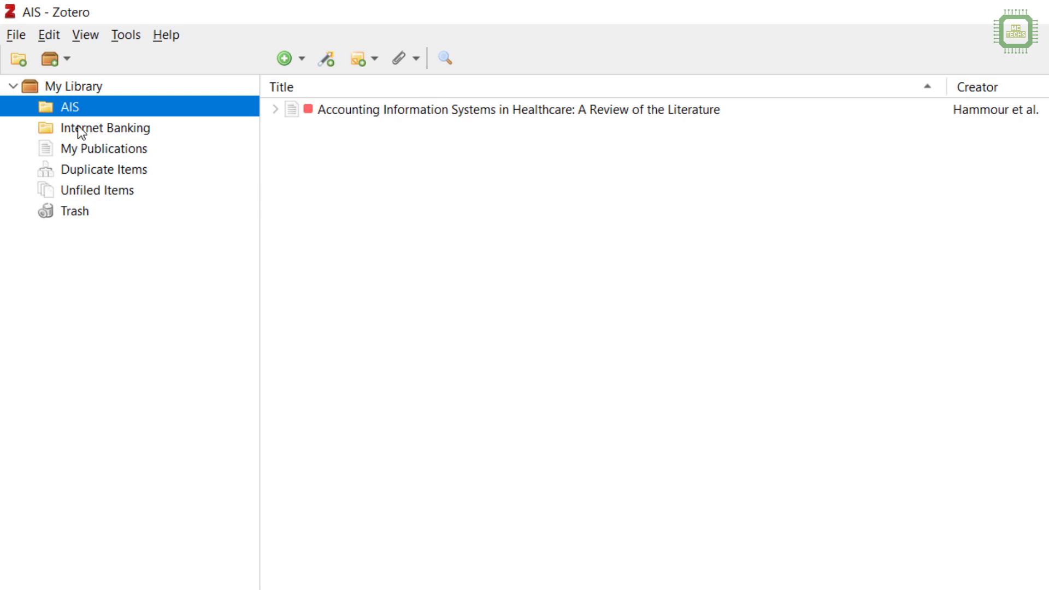
left_click(81, 131)
left_click(78, 191)
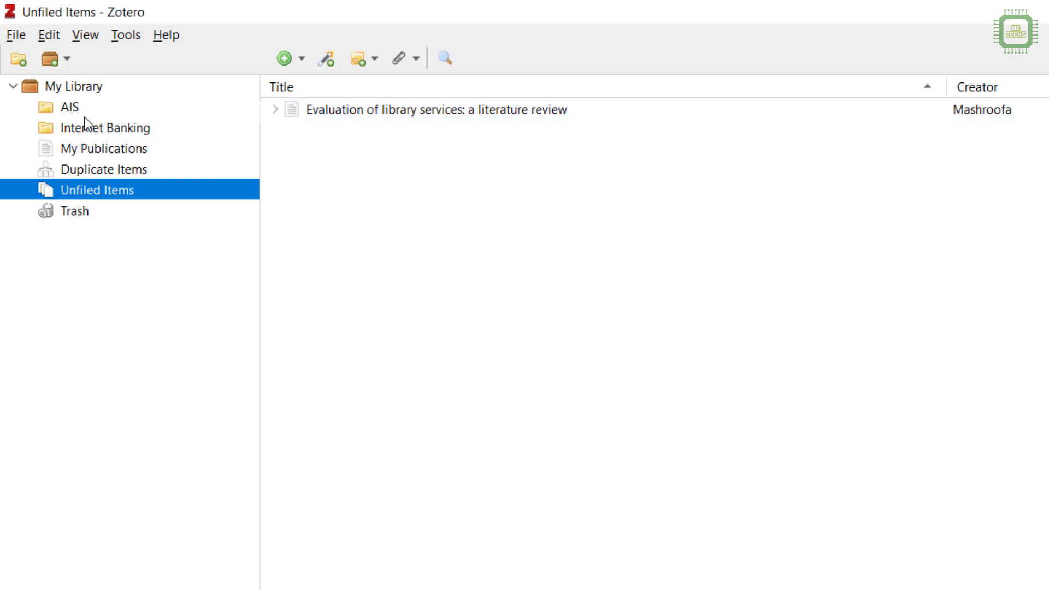
left_click(85, 87)
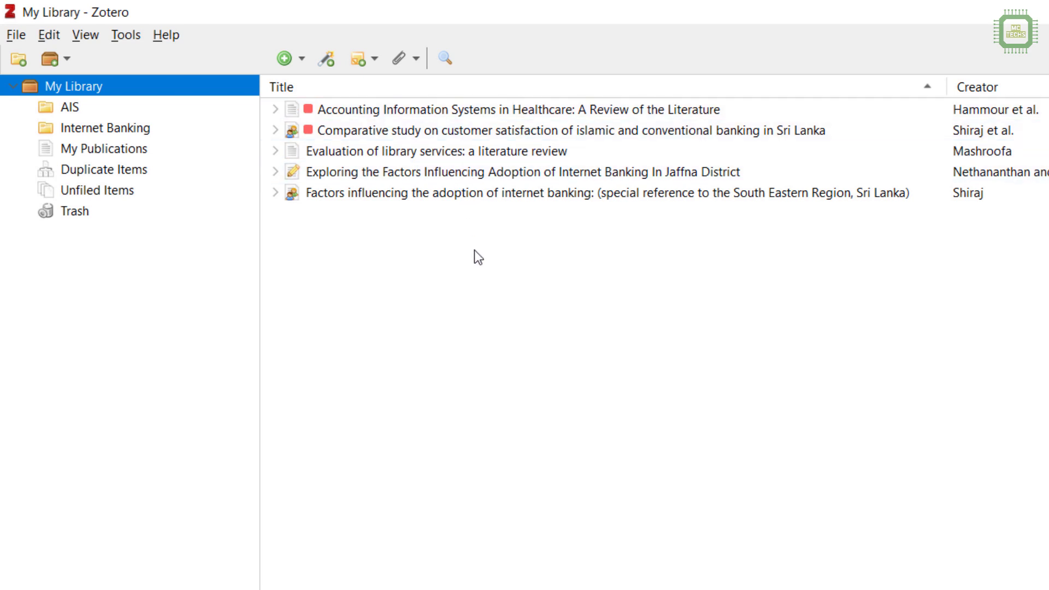
left_click(74, 110)
left_click(82, 133)
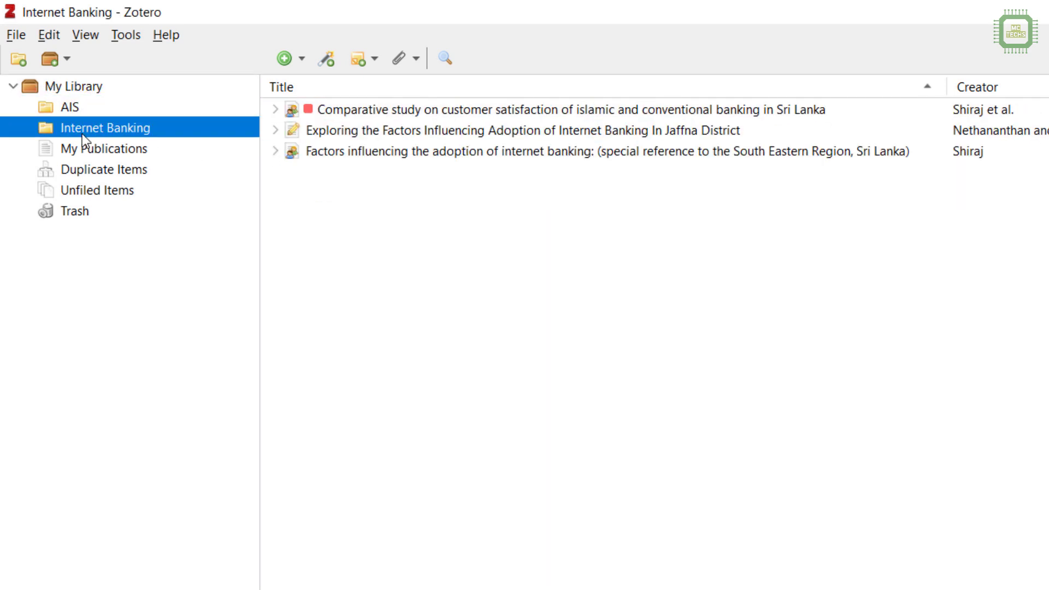
left_click(73, 88)
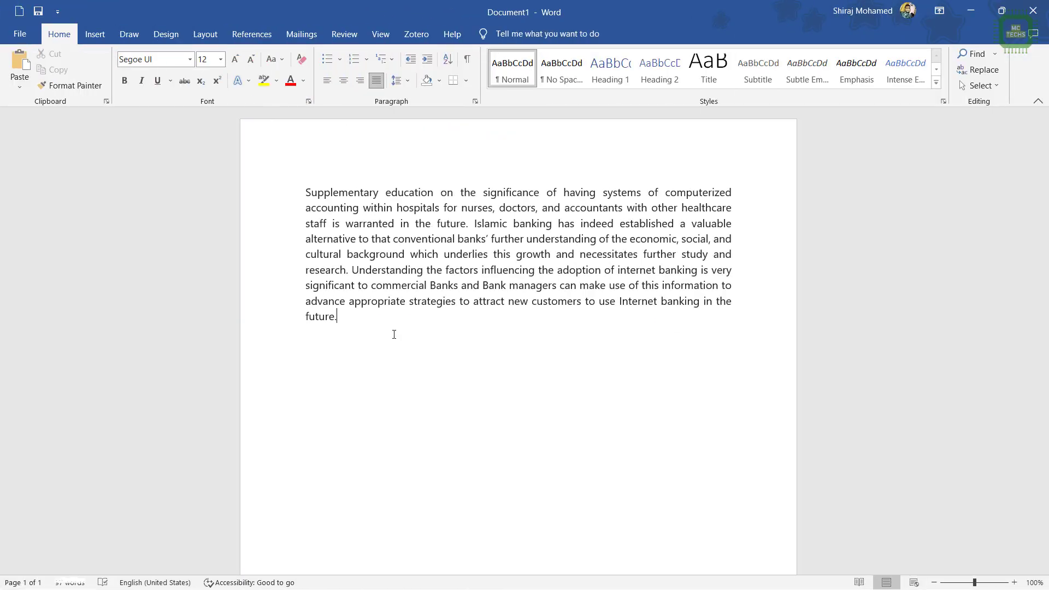
- Check the Zotero tools in Word, and view the Word add-in installation option in Zotero's Cite preferences
left_click(421, 36)
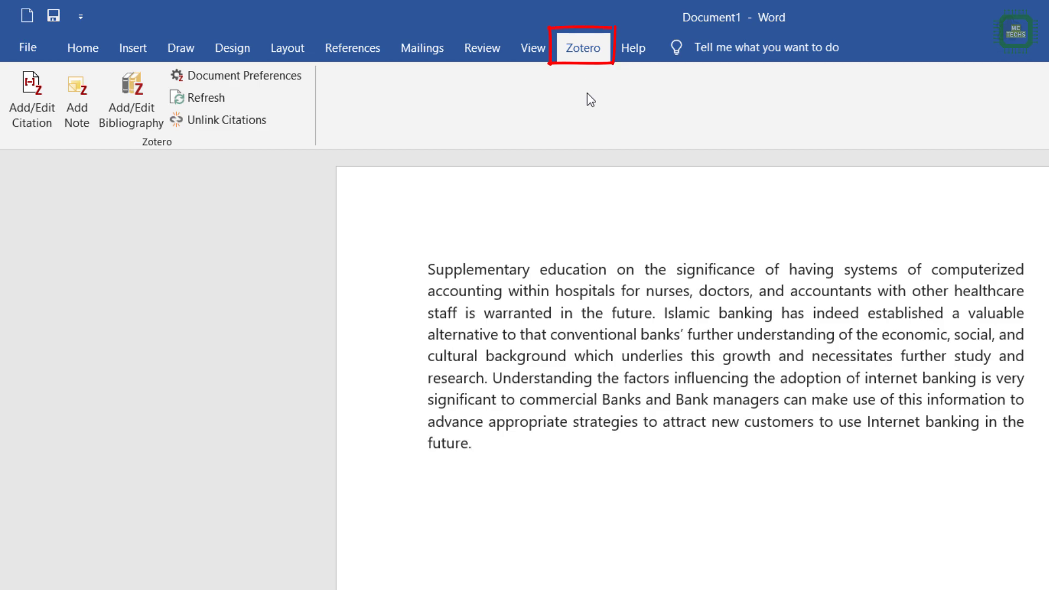
key("alt+Tab")
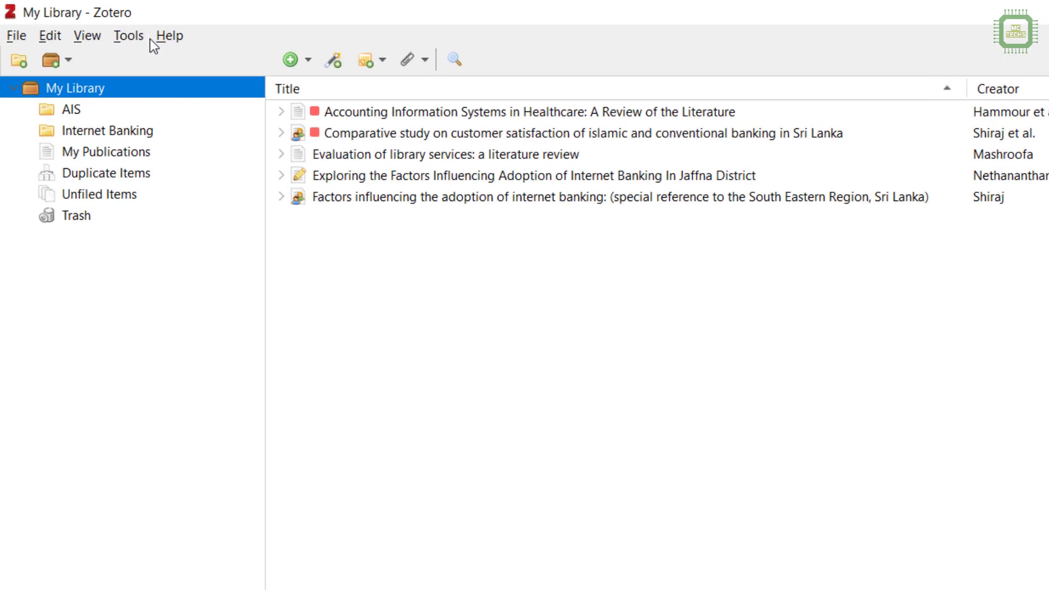
left_click(51, 36)
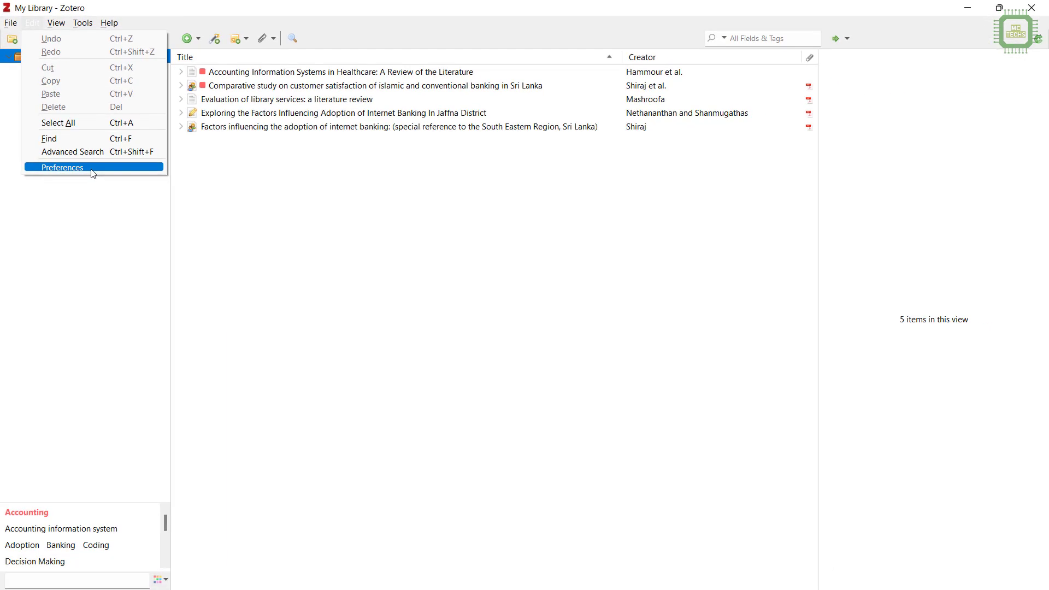
left_click(146, 271)
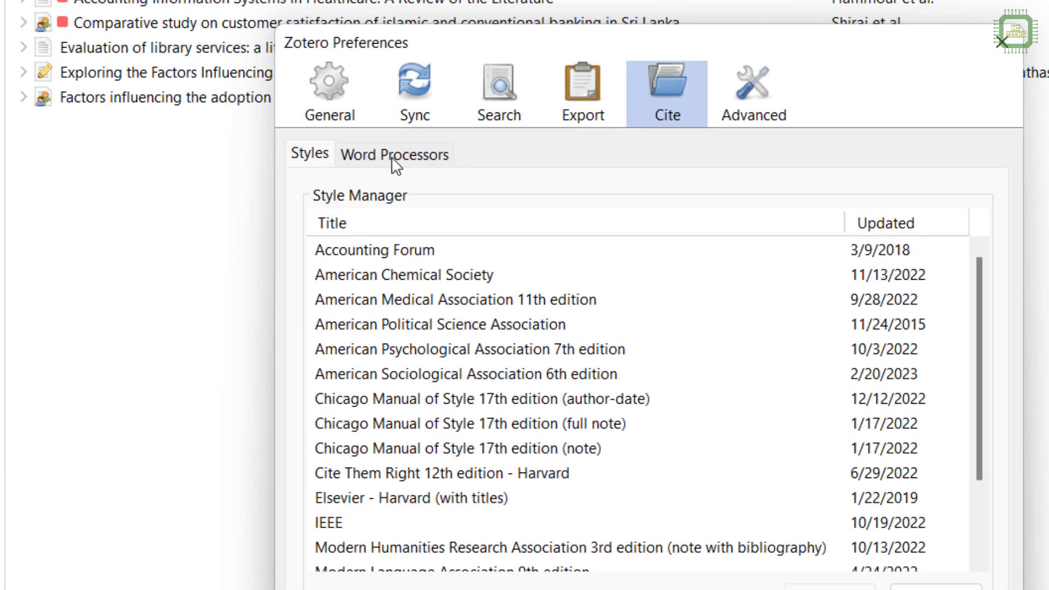
left_click(396, 165)
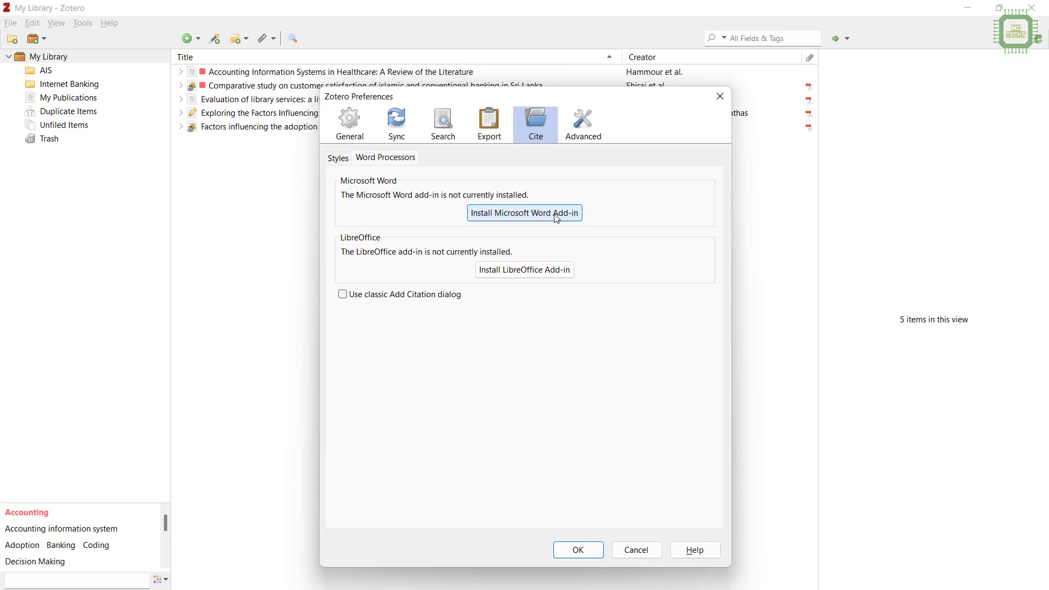
- Switch to Word and start a Zotero citation after "warranted in the future", using American Psychological Association (APA) 7th edition style
key("alt+Tab")
key("alt+Tab")
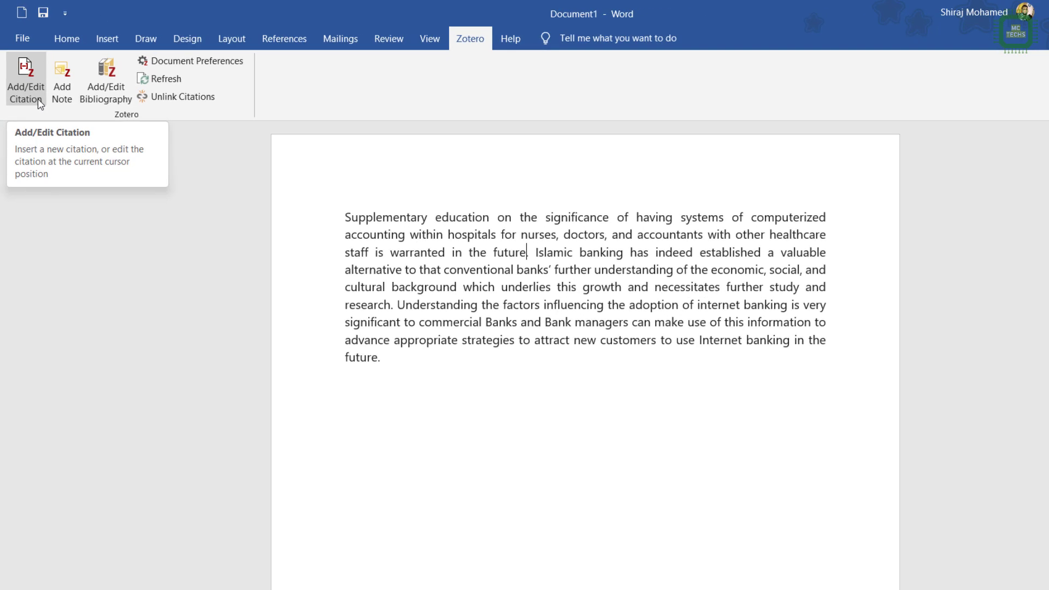
left_click(44, 152)
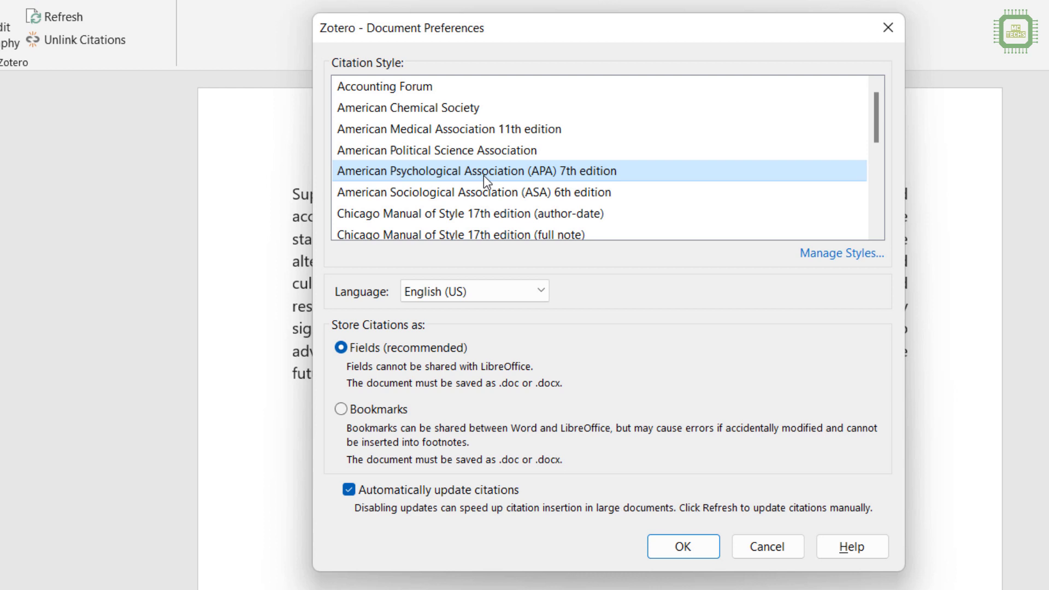
left_click(478, 212)
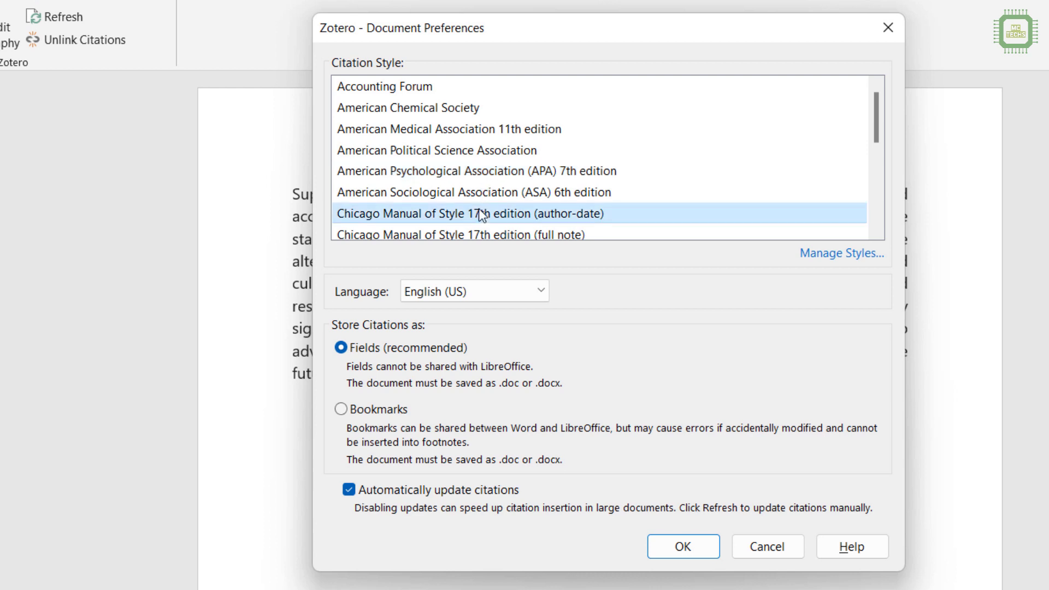
left_click(476, 178)
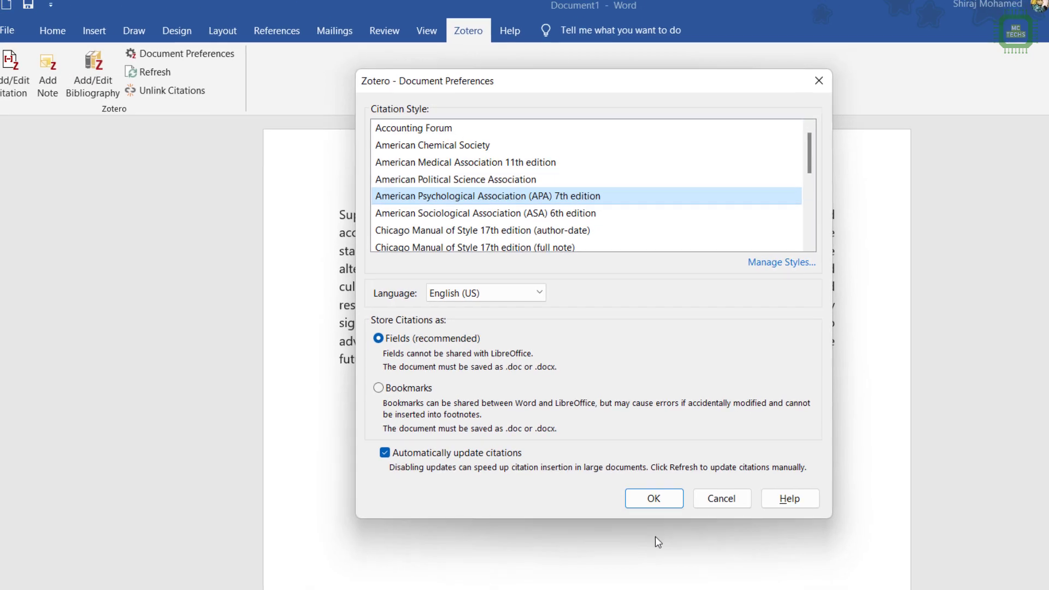
left_click(653, 497)
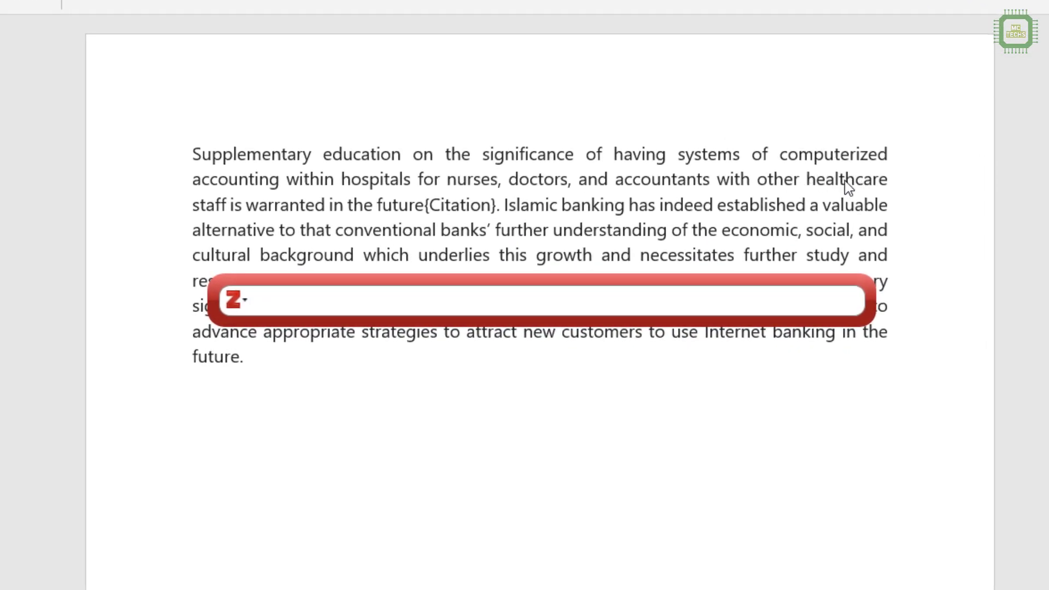
- Search the library for "HEA" and insert "Accounting Information Systems in Healthcare: A Review of the Literature" as the citation
type("HEA")
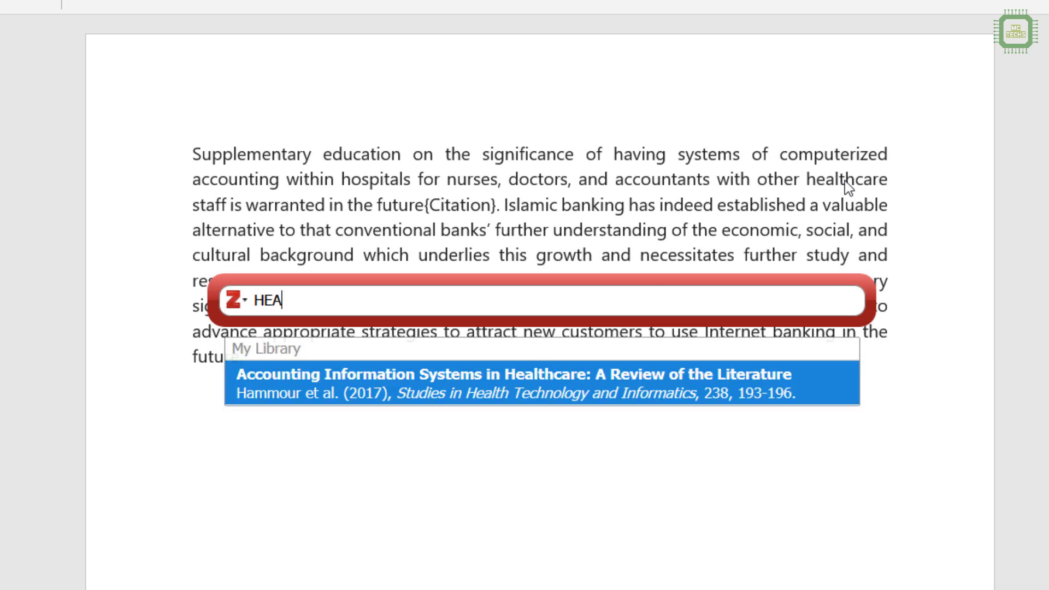
left_click(373, 385)
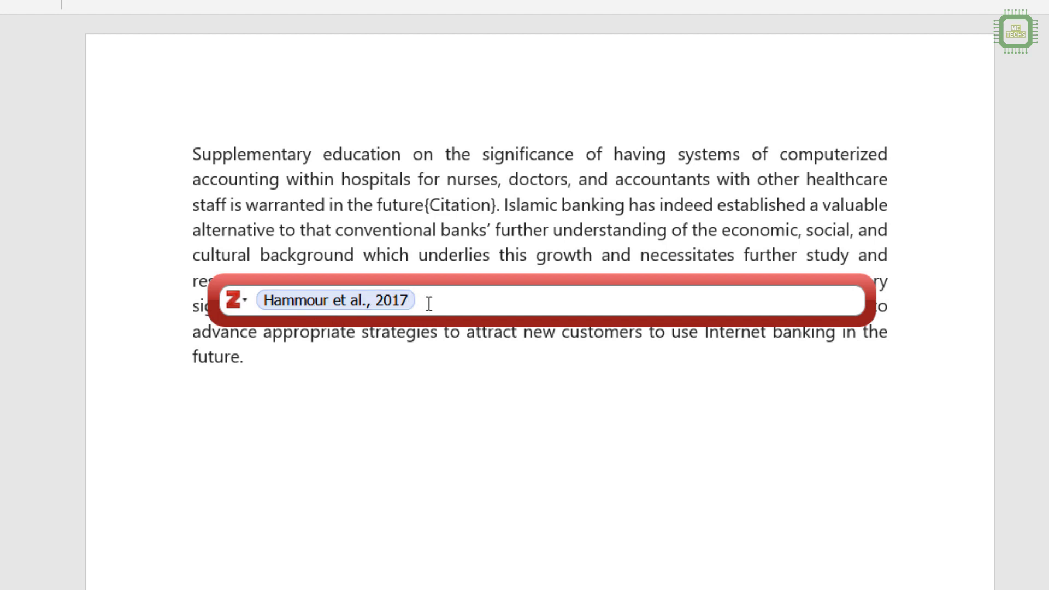
type("SHI")
key("BackSpace")
key("BackSpace")
key("BackSpace")
key("Return")
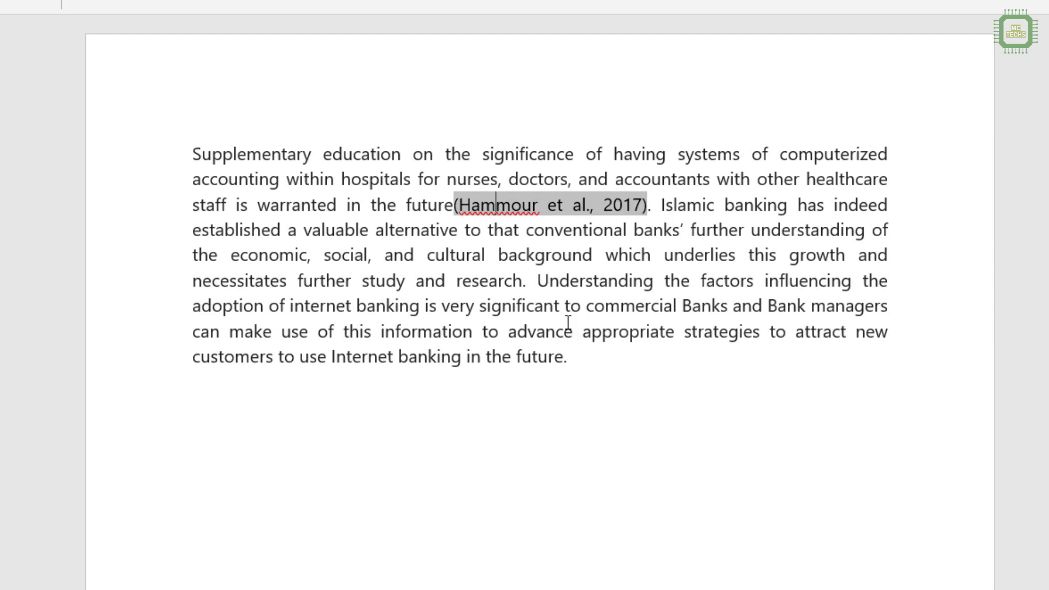
- Insert a citation of the 2014 comparative study on Islamic and conventional banking after "further study and research", finding it by author name
left_click(522, 281)
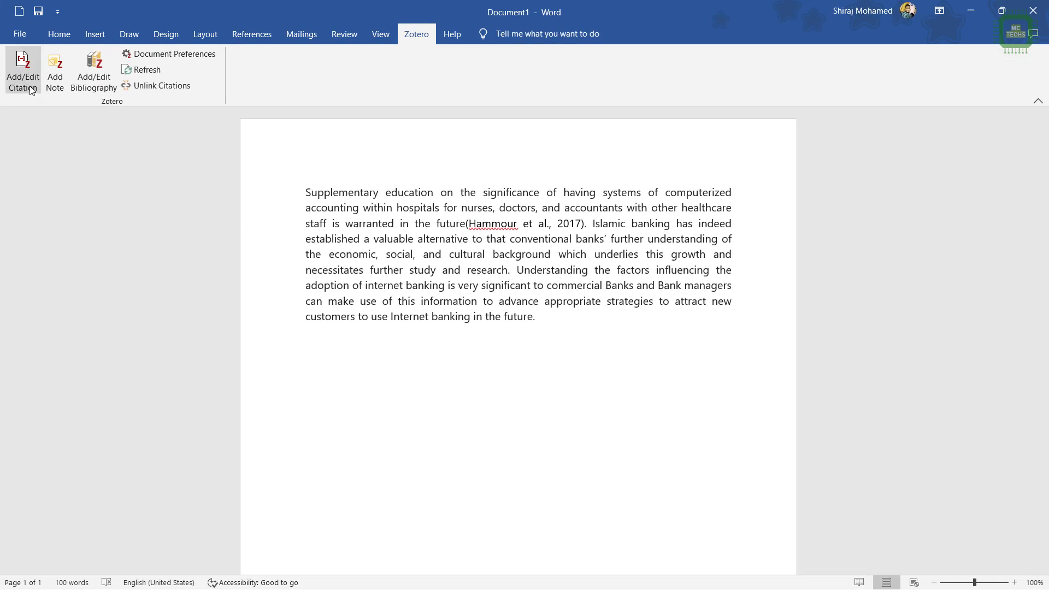
left_click(30, 89)
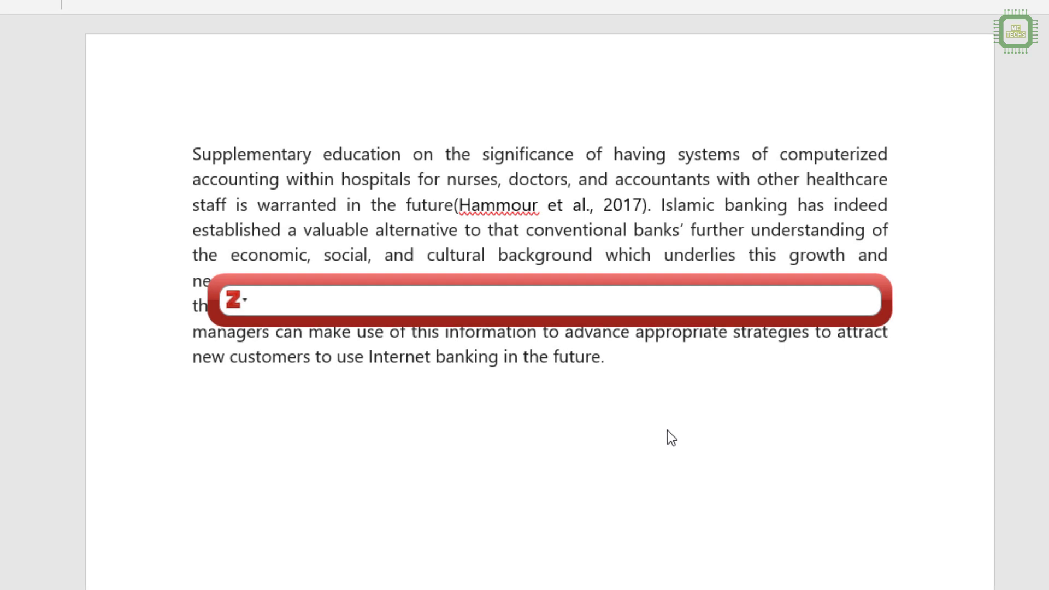
type("SH")
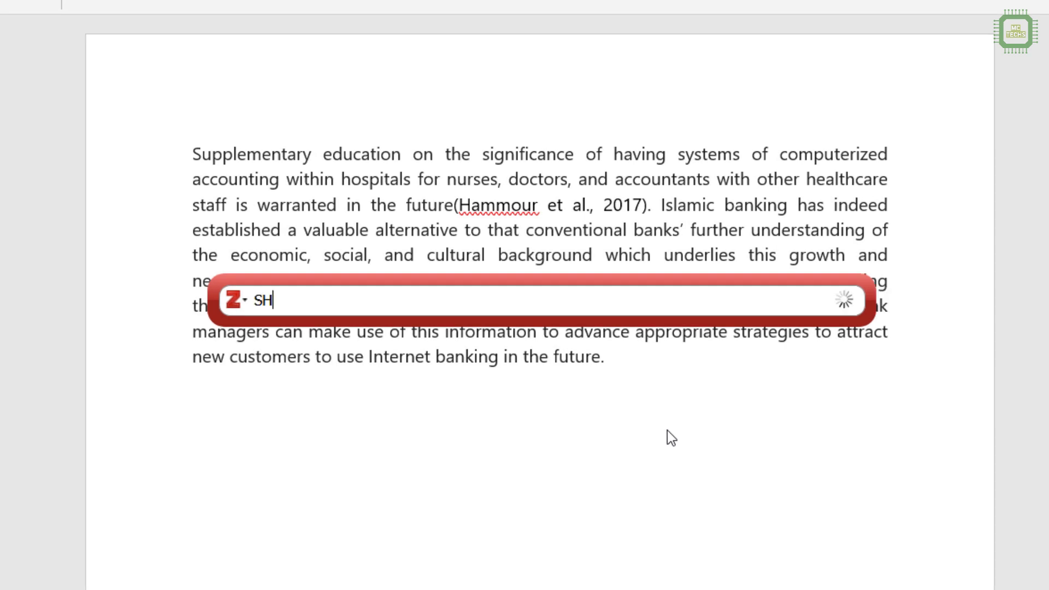
type("IRA")
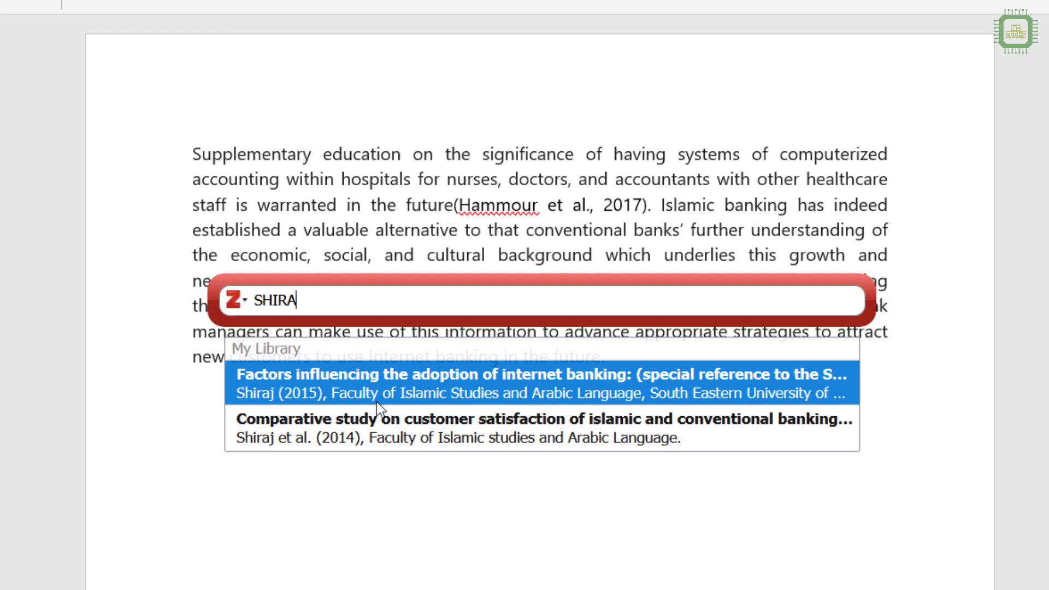
left_click(366, 433)
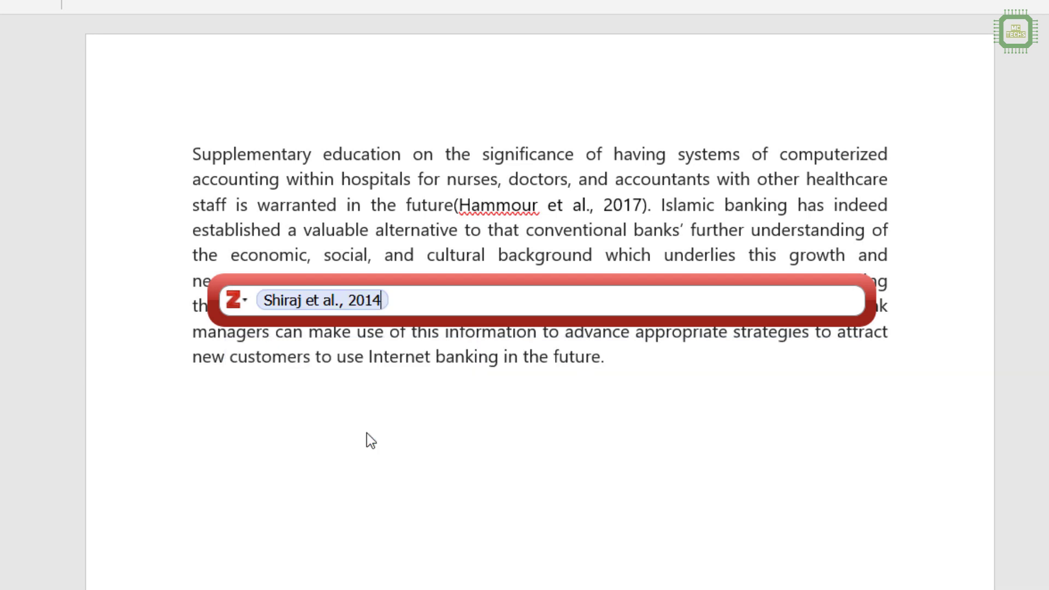
key("Return")
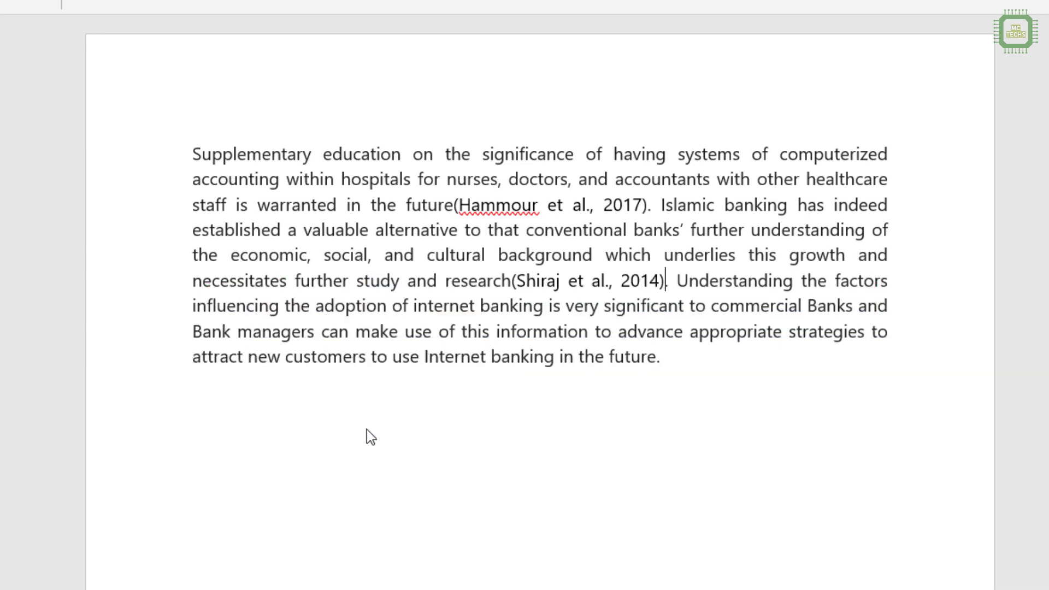
- Cite the 2015 "Factors influencing the adoption of internet banking" paper at the end of the paragraph's last sentence, searching for "INTER"
left_click(659, 361)
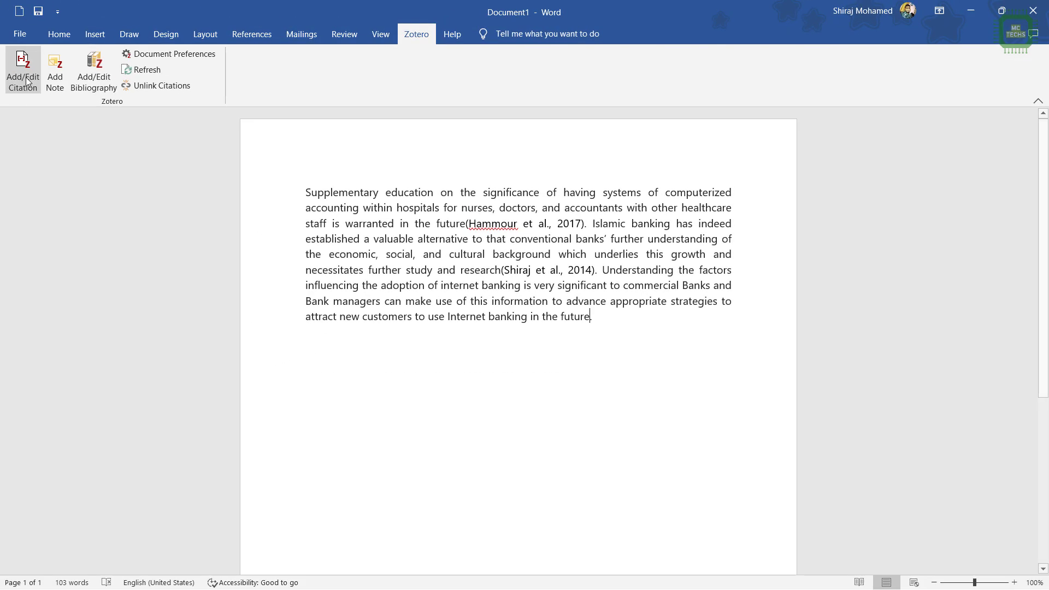
left_click(26, 81)
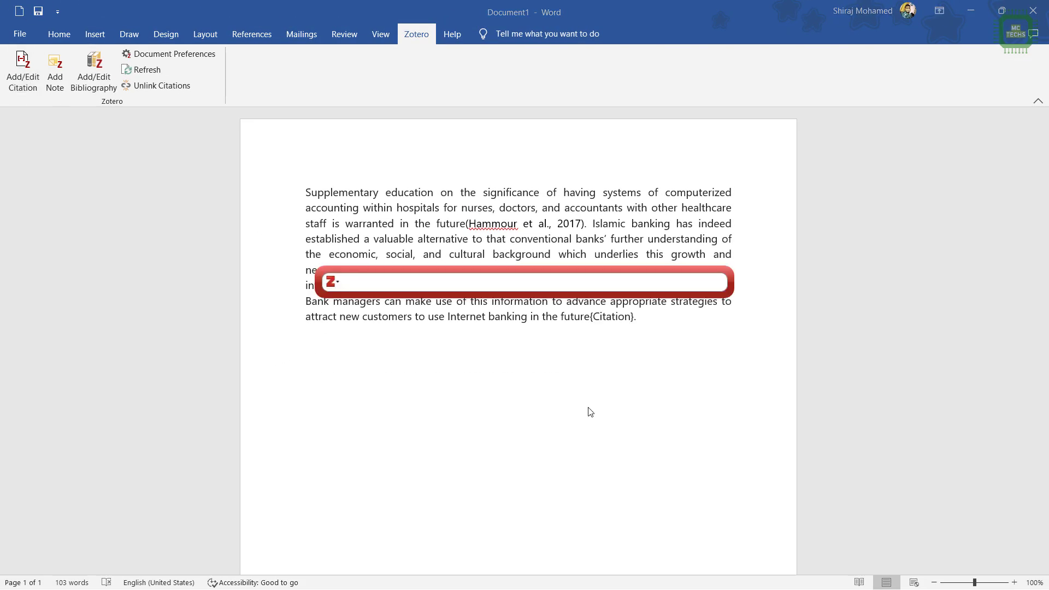
type("IN")
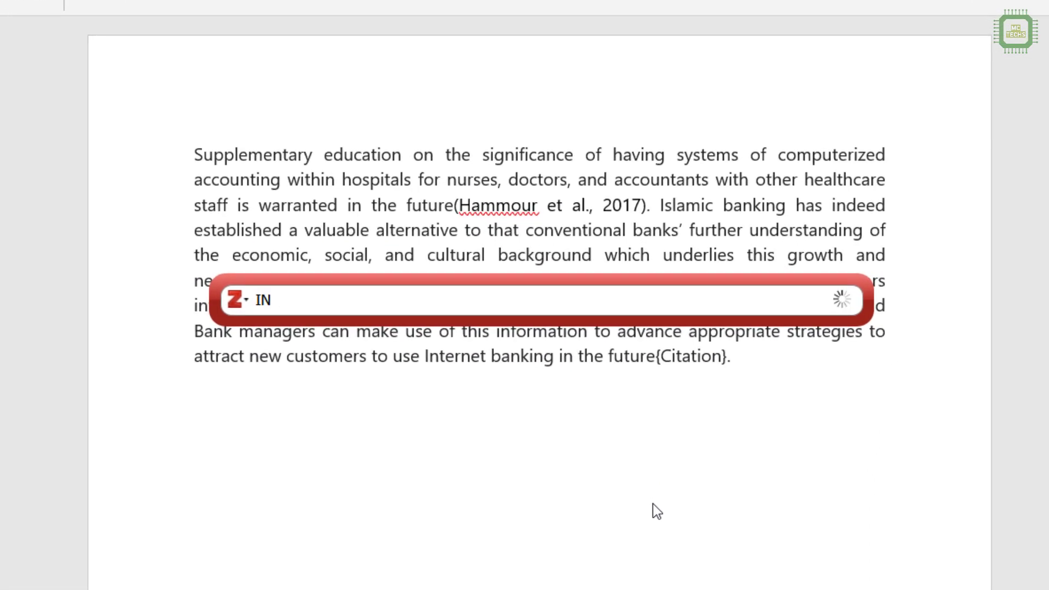
type("TER")
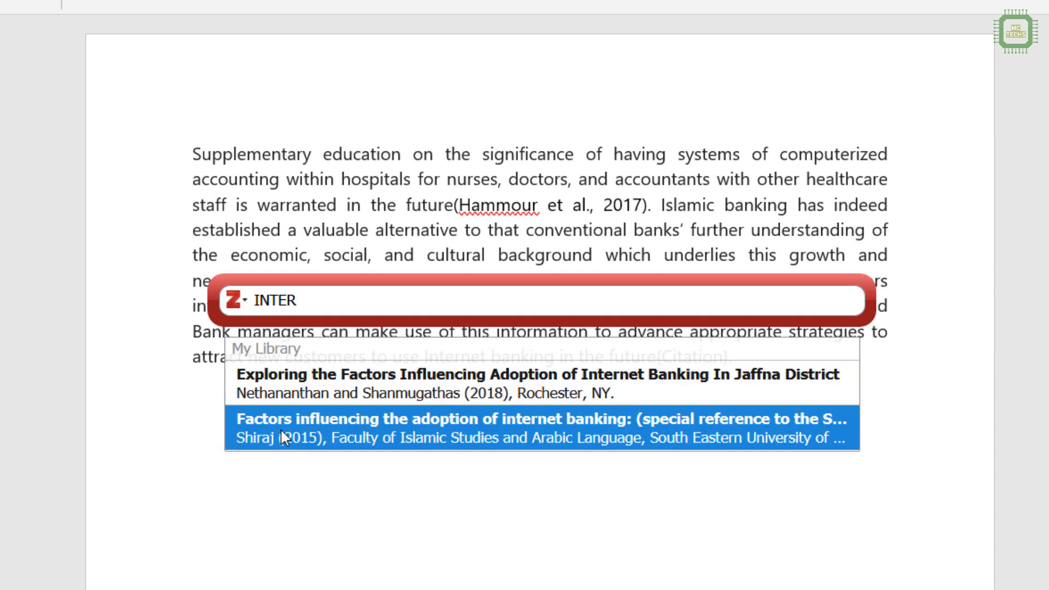
left_click(281, 435)
key("Return")
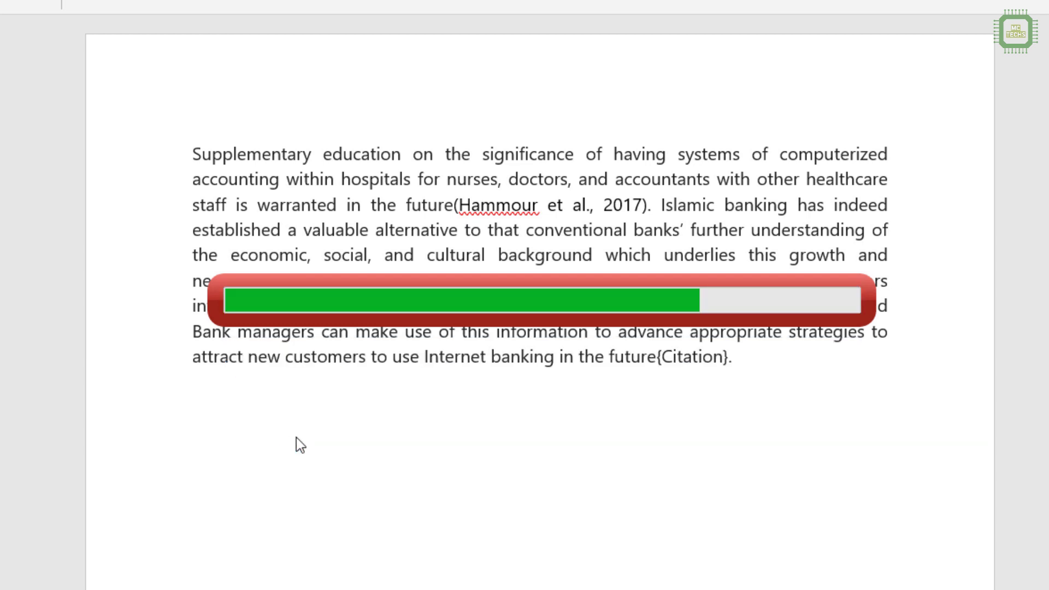
type(".")
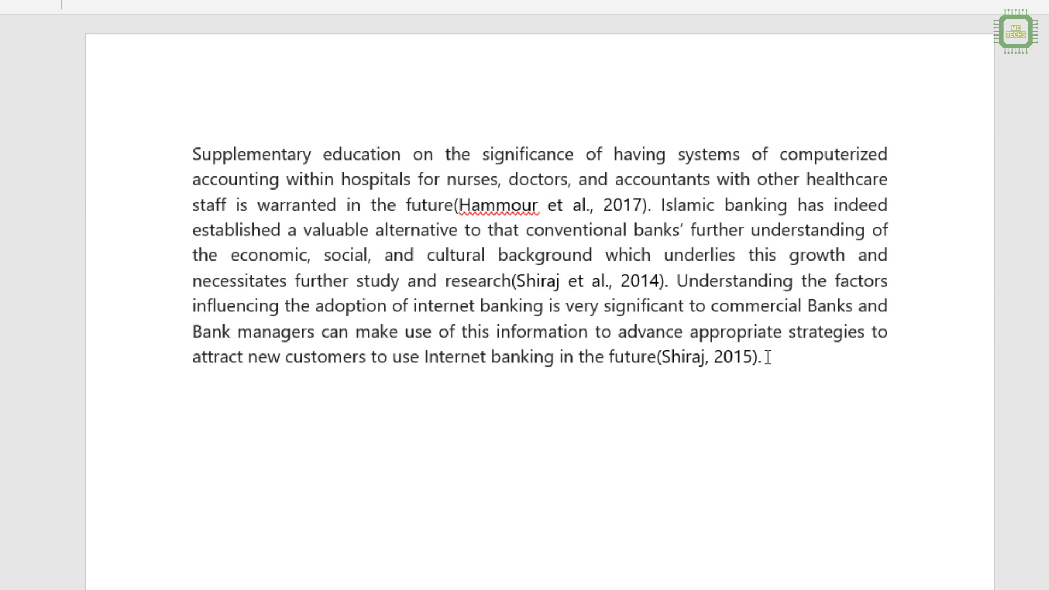
- Add a "References" heading below the paragraph and insert the Zotero bibliography under it
type("Refere")
type("nces")
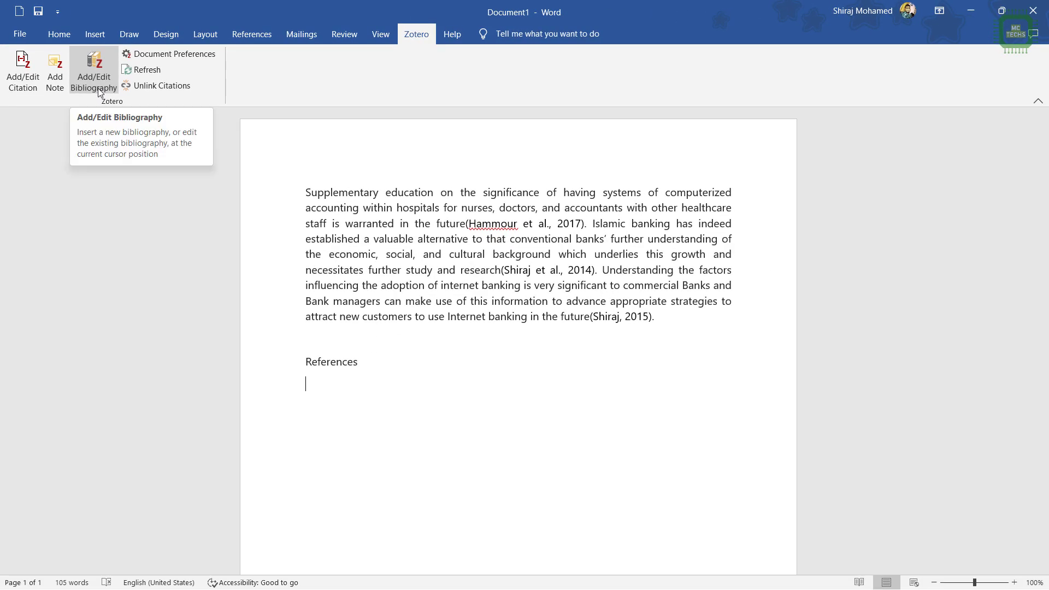
left_click(100, 93)
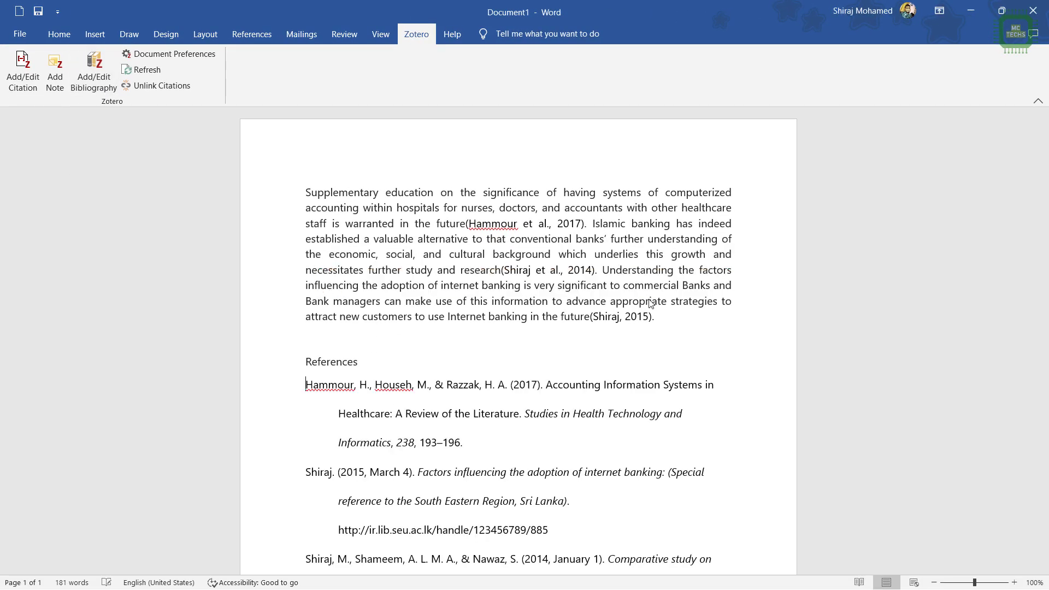
scroll(647, 390, "down", 3)
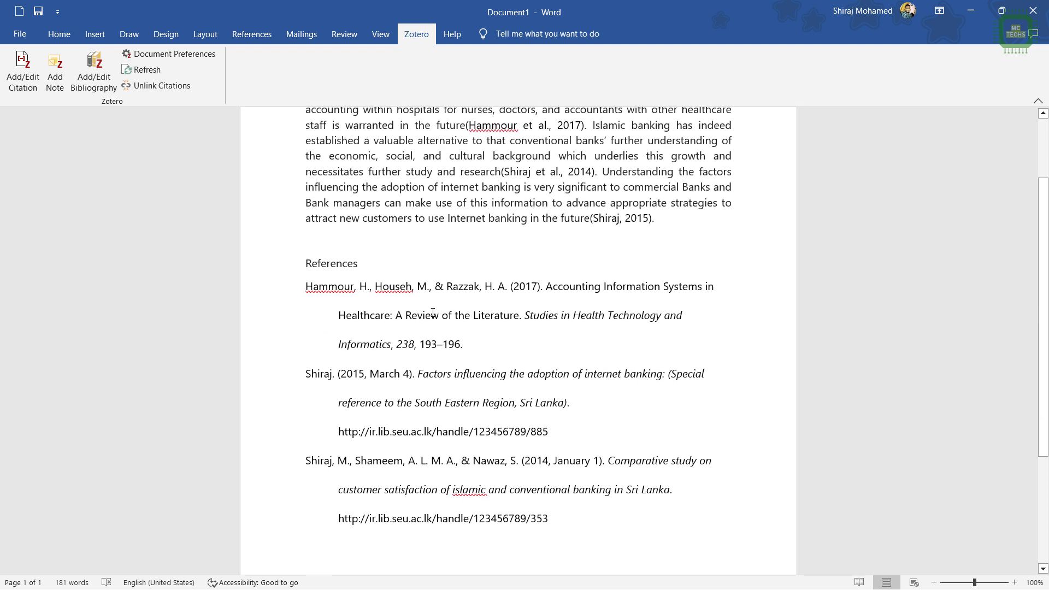
- Delete the 2015 citation at the end of the paragraph's last sentence and refresh the Zotero bibliography
left_click(433, 310)
scroll(650, 301, "up", 1)
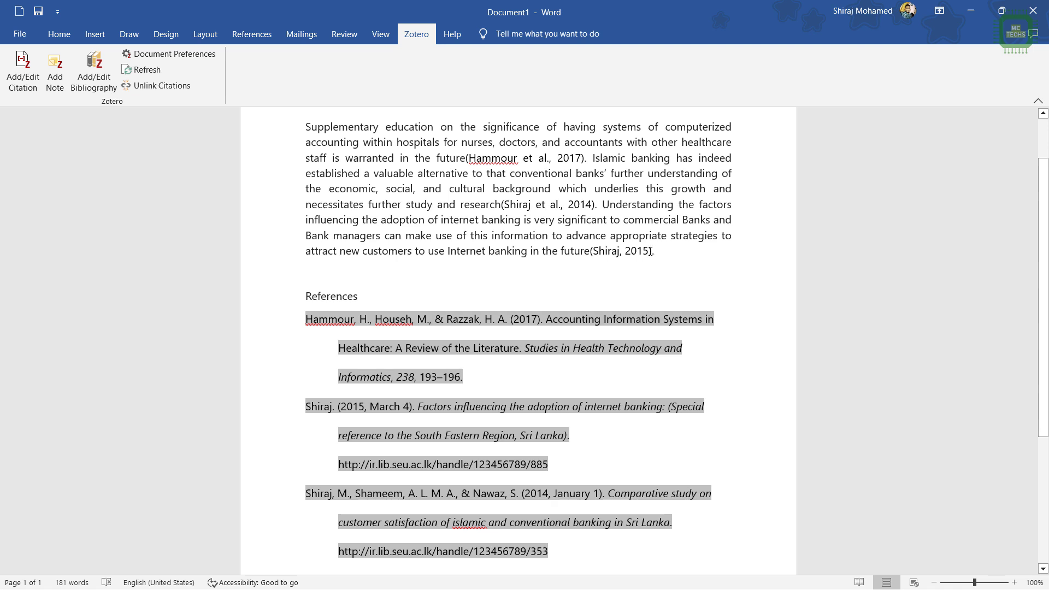
left_click(652, 252)
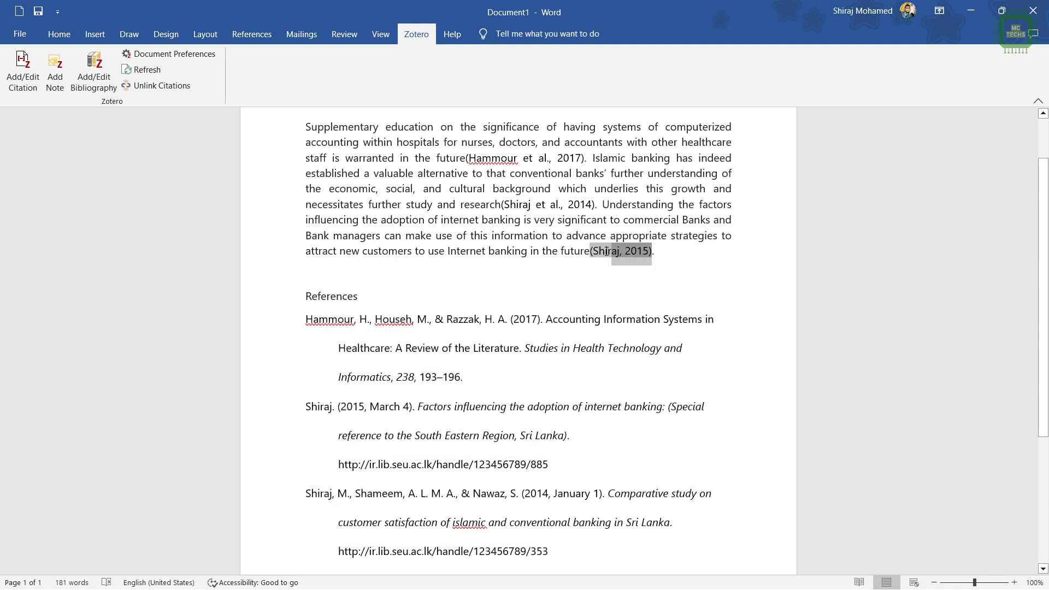
left_click_drag(591, 252, 651, 252)
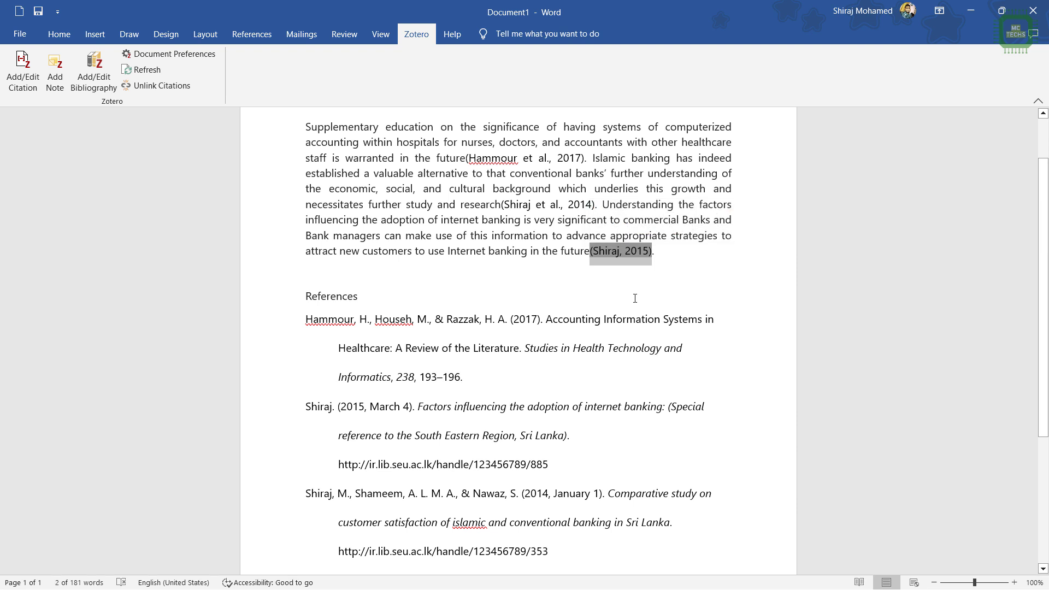
key("Delete")
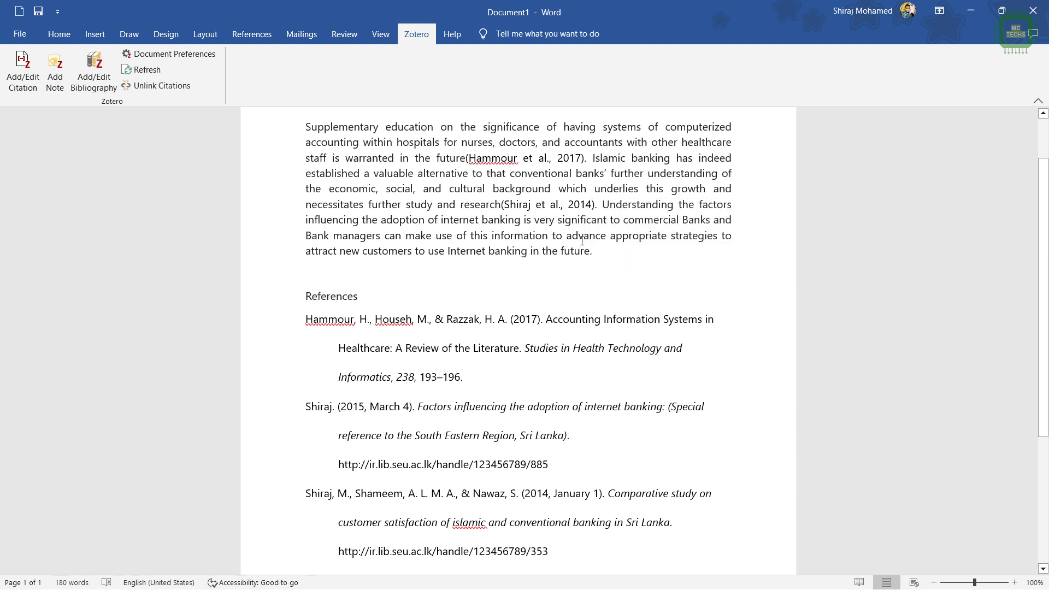
left_click(143, 70)
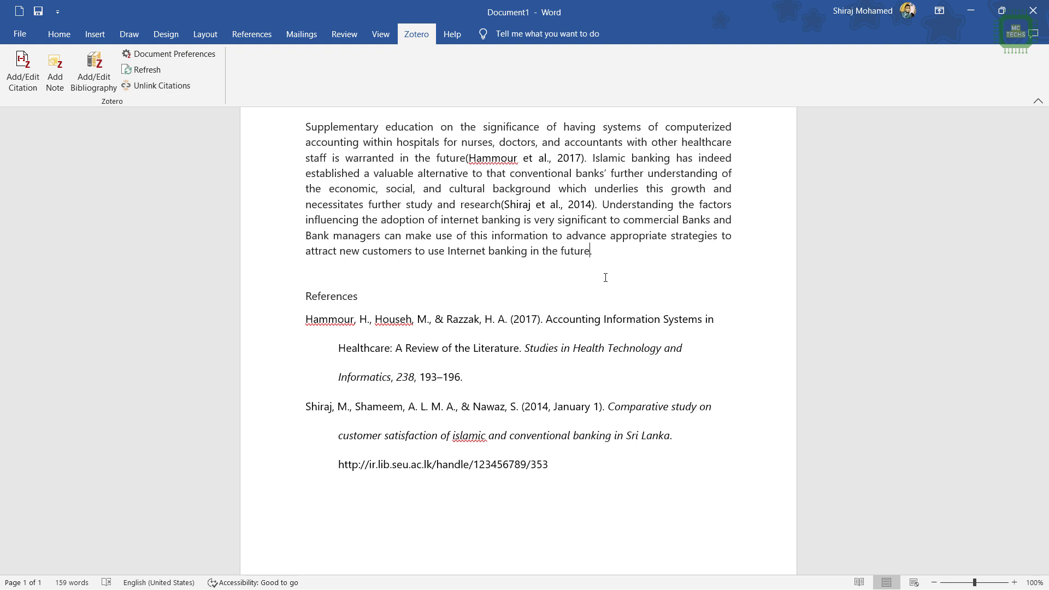
- Undo the bibliography refresh and the deletion of the 2015 citation
key("ctrl+z")
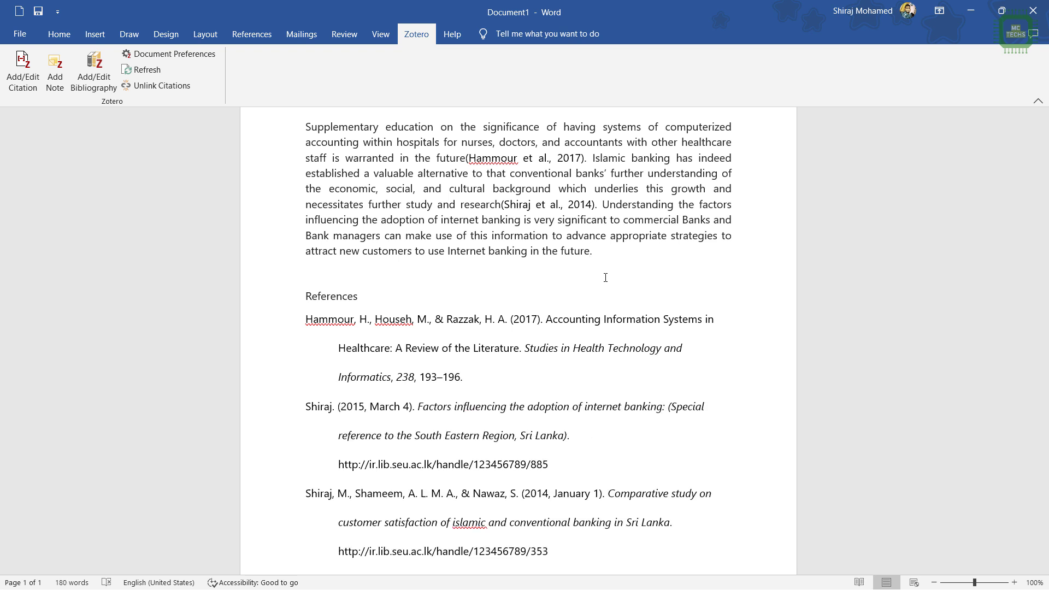
key("ctrl+z")
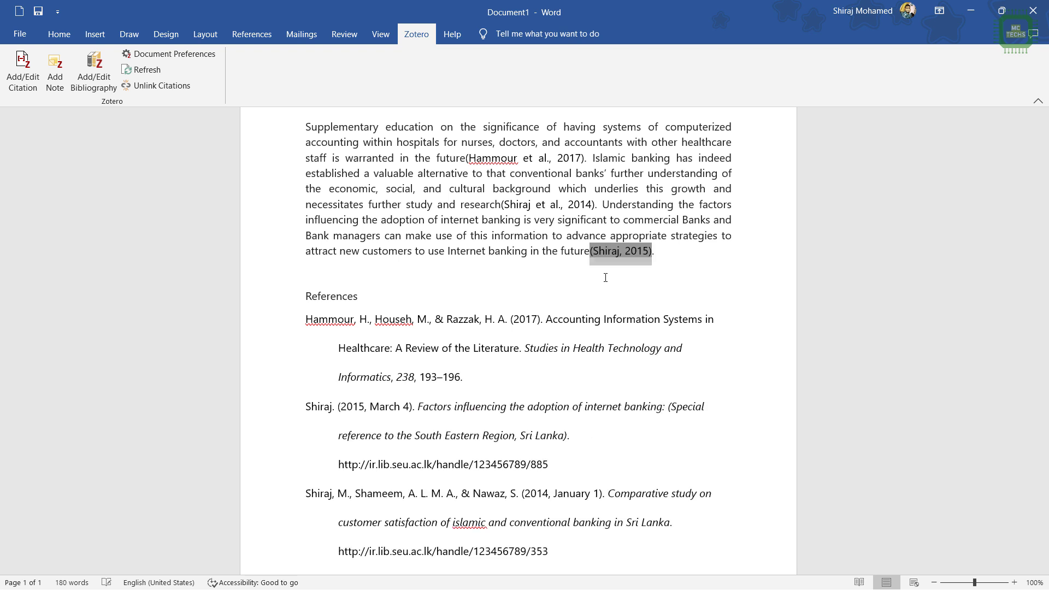
left_click(662, 259)
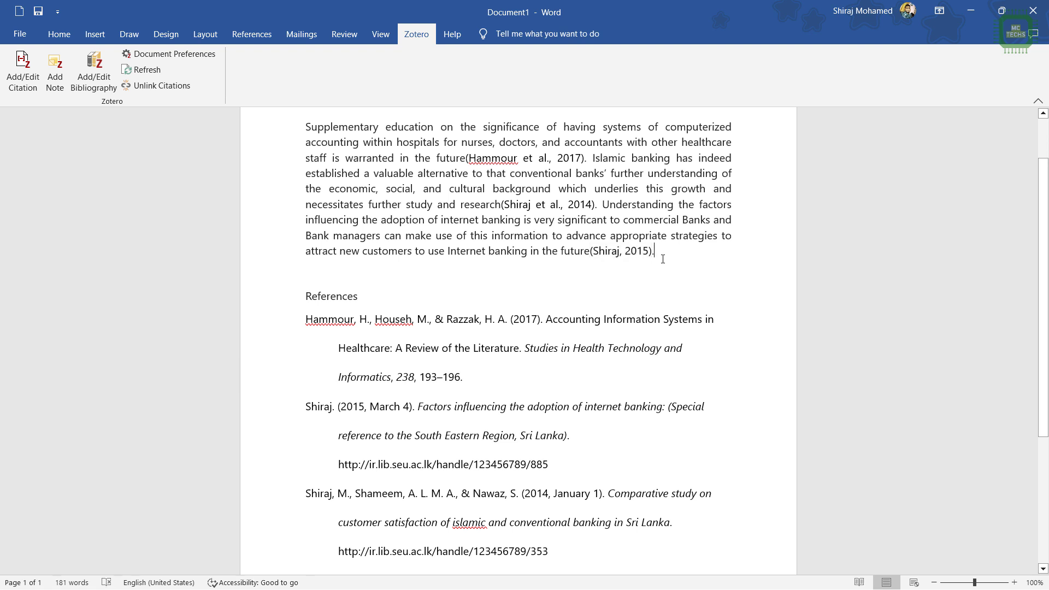
- Check the bibliography and each of the three in-text citations for linked Zotero fields
left_click(427, 320)
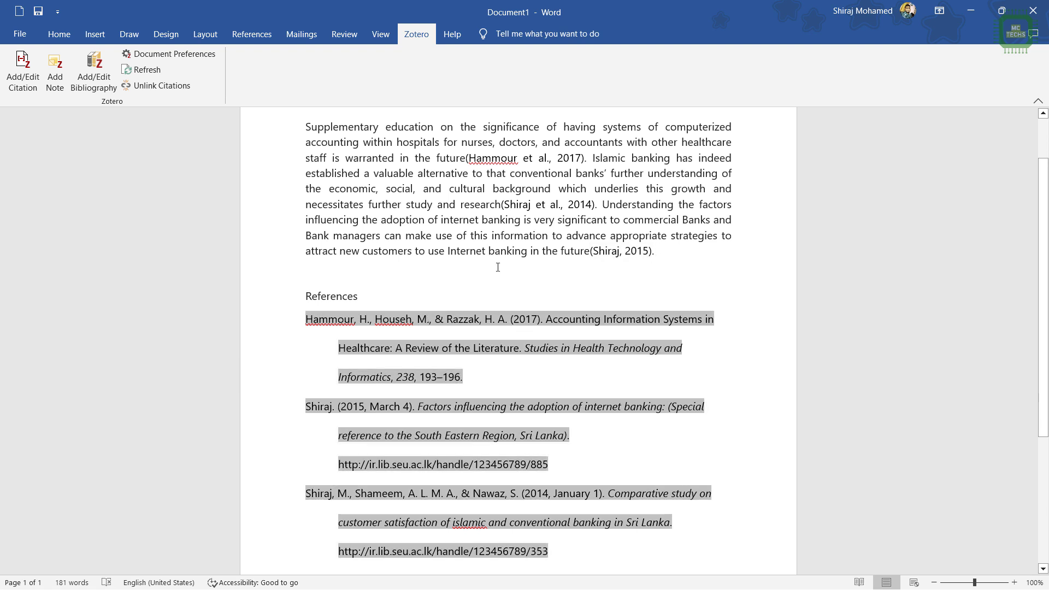
left_click(495, 157)
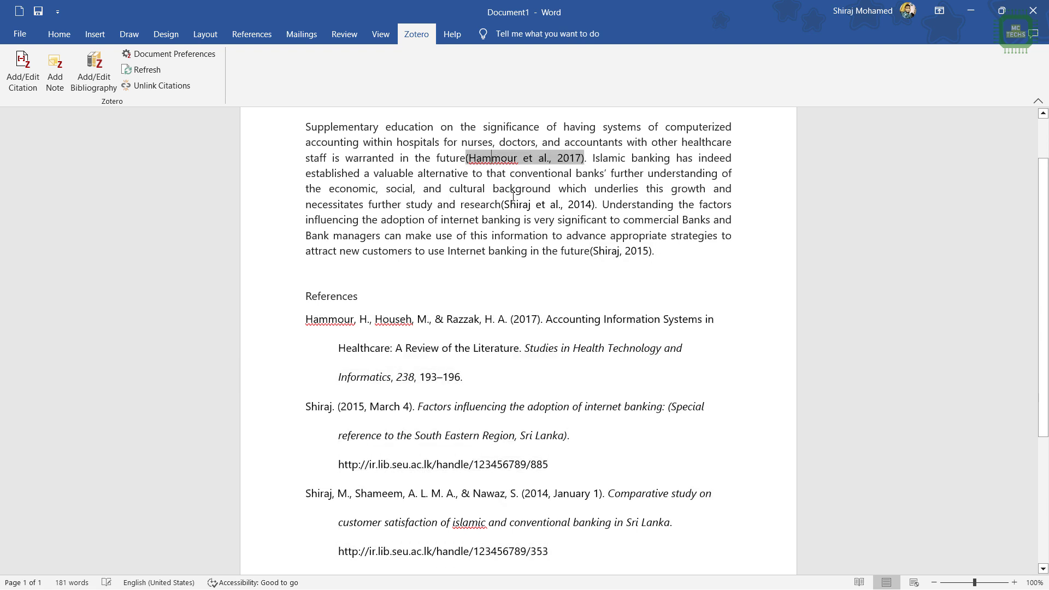
left_click(516, 202)
left_click(626, 252)
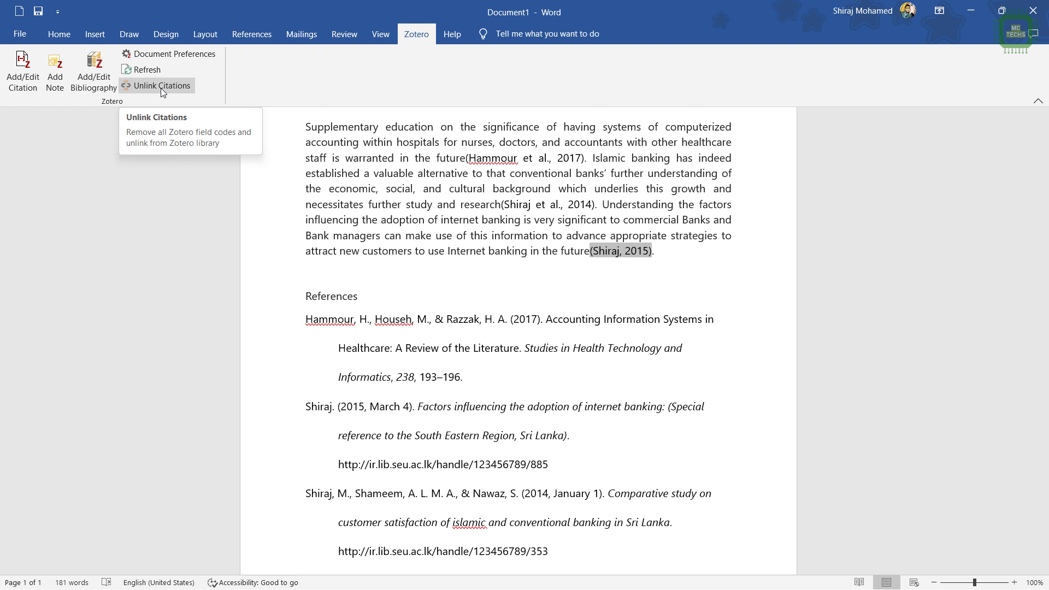
- Try to unlink the document's citations and bibliography from the Zotero library
left_click(536, 319)
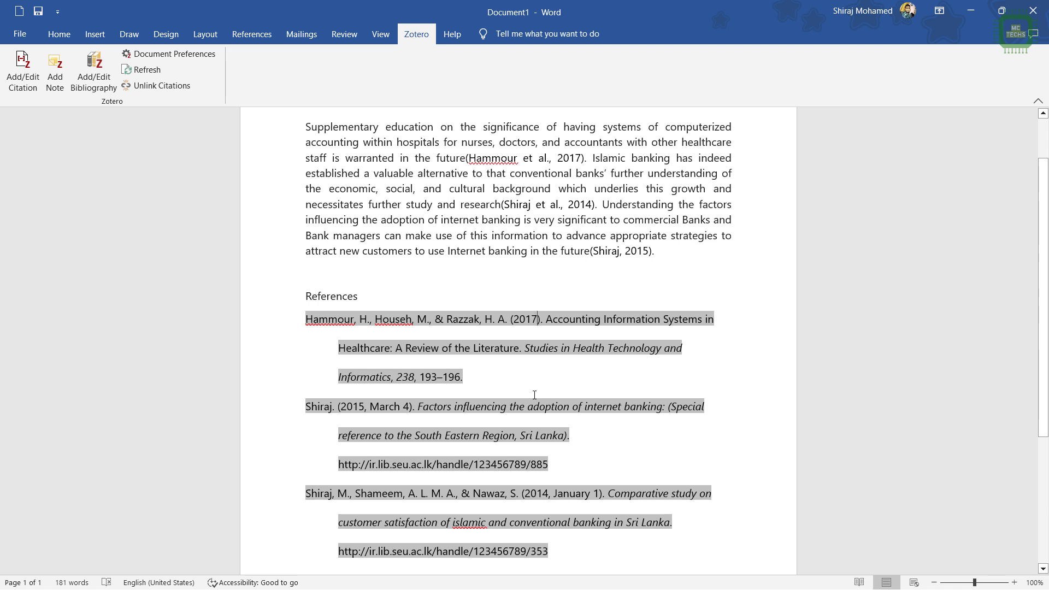
left_click(164, 85)
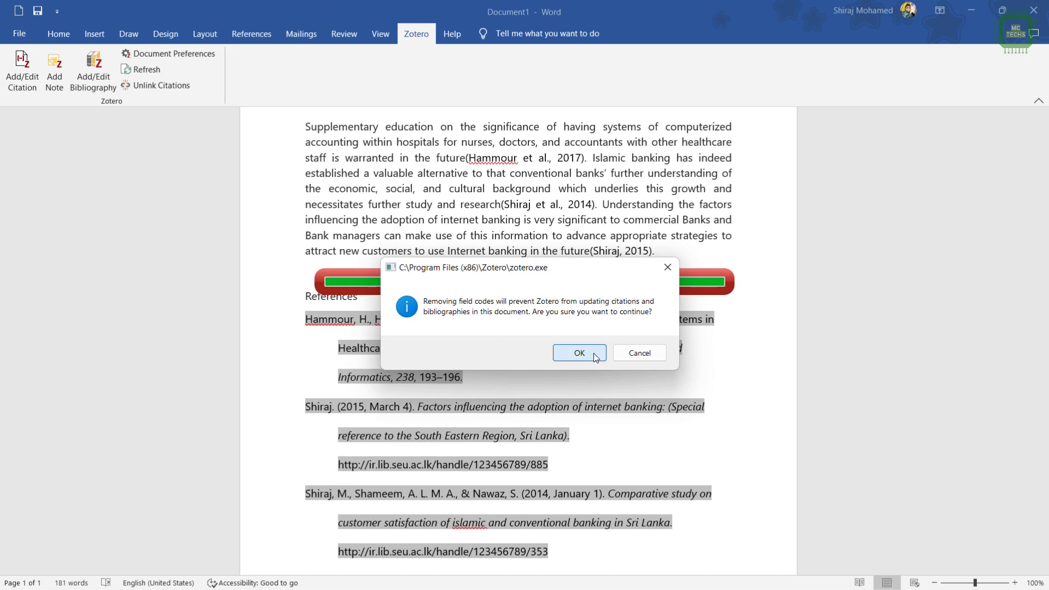
left_click(628, 382)
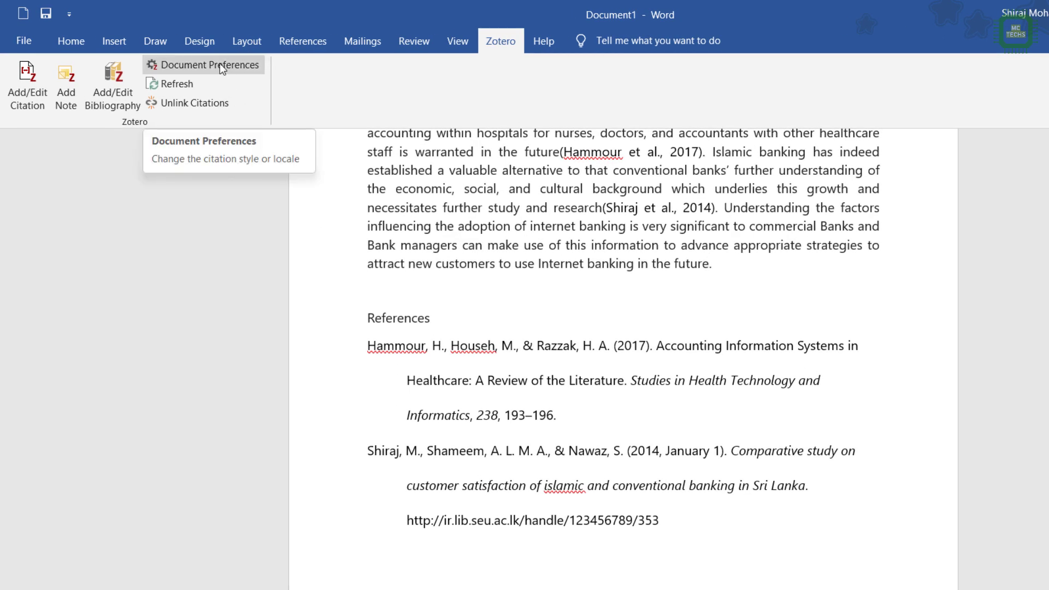
- Enable automatic citation updates in the document's Zotero preferences, keeping the APA 7th edition style
left_click(221, 65)
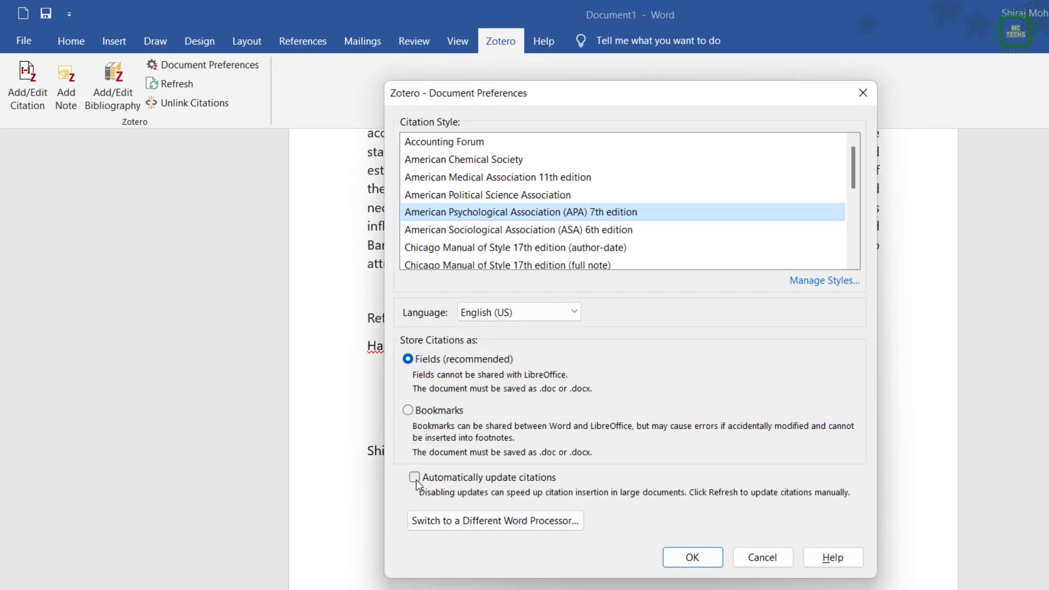
left_click(414, 478)
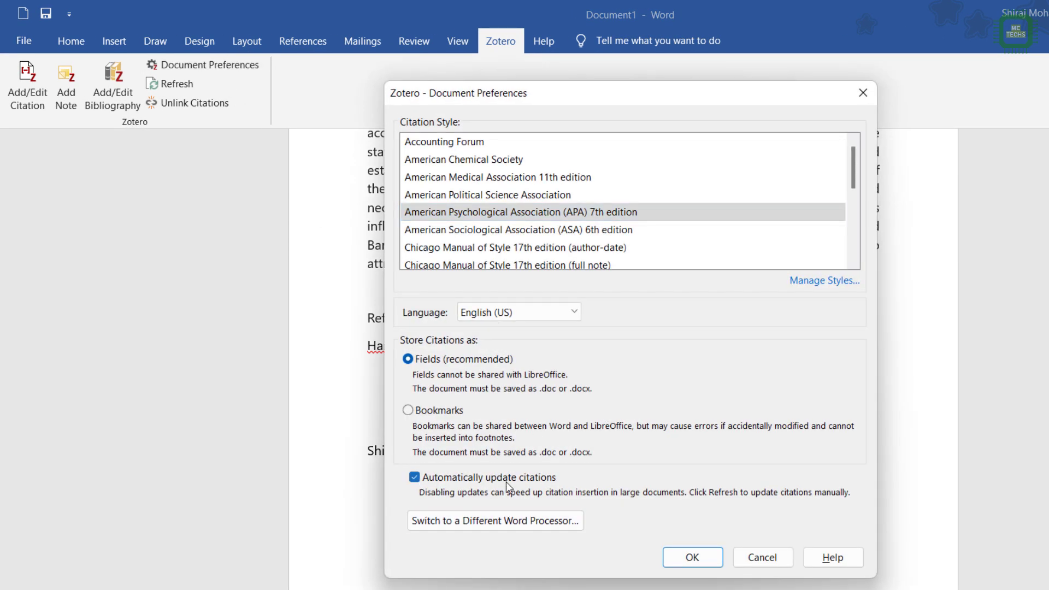
left_click(693, 557)
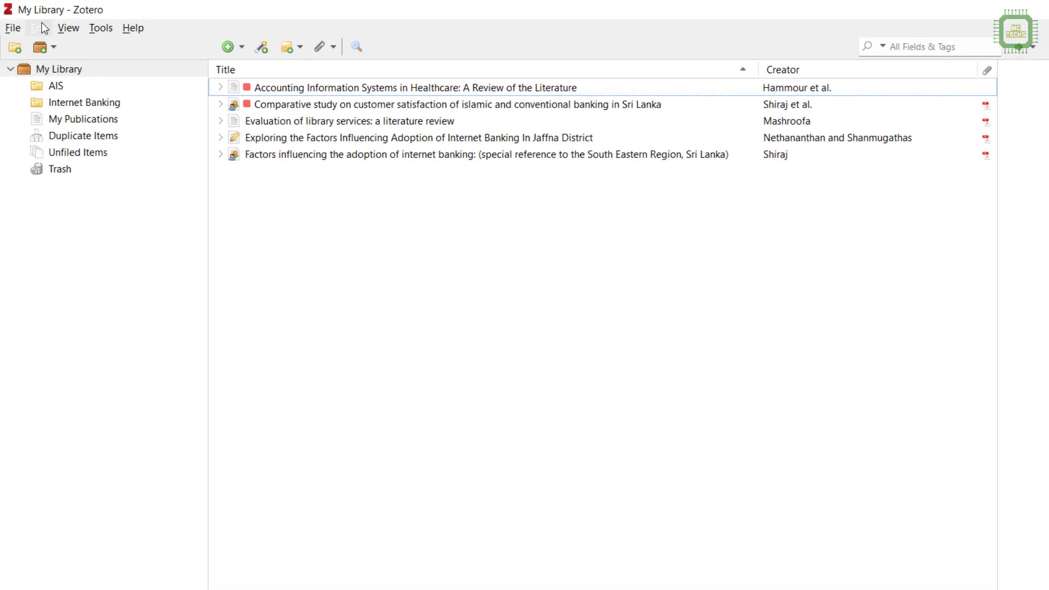
- In Zotero, install the "ACM Computing Surveys" citation style from the online style repository
left_click(61, 38)
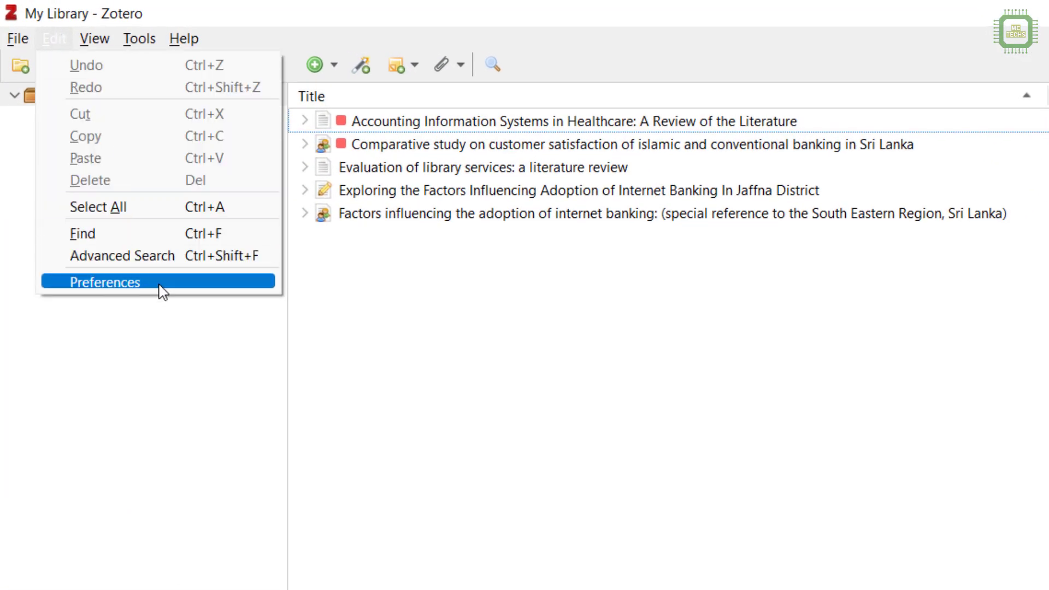
left_click(160, 283)
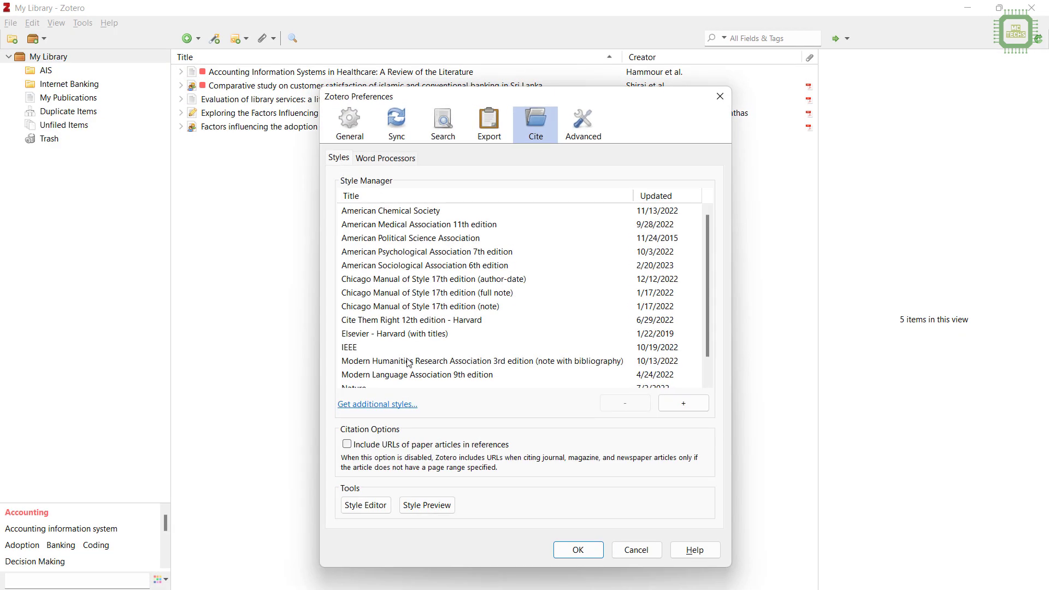
left_click(392, 407)
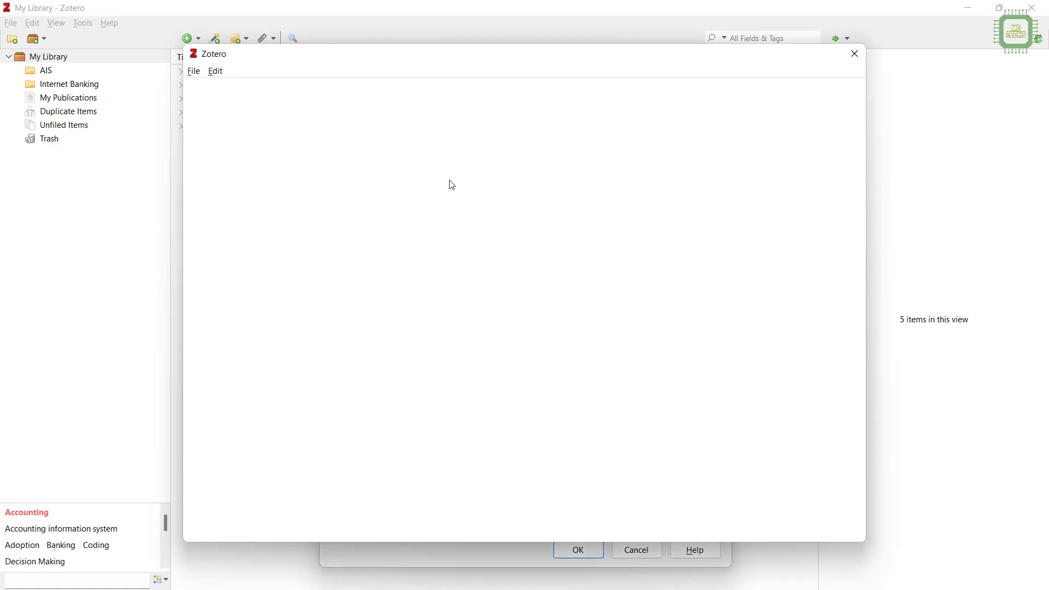
scroll(600, 344, "down", 10)
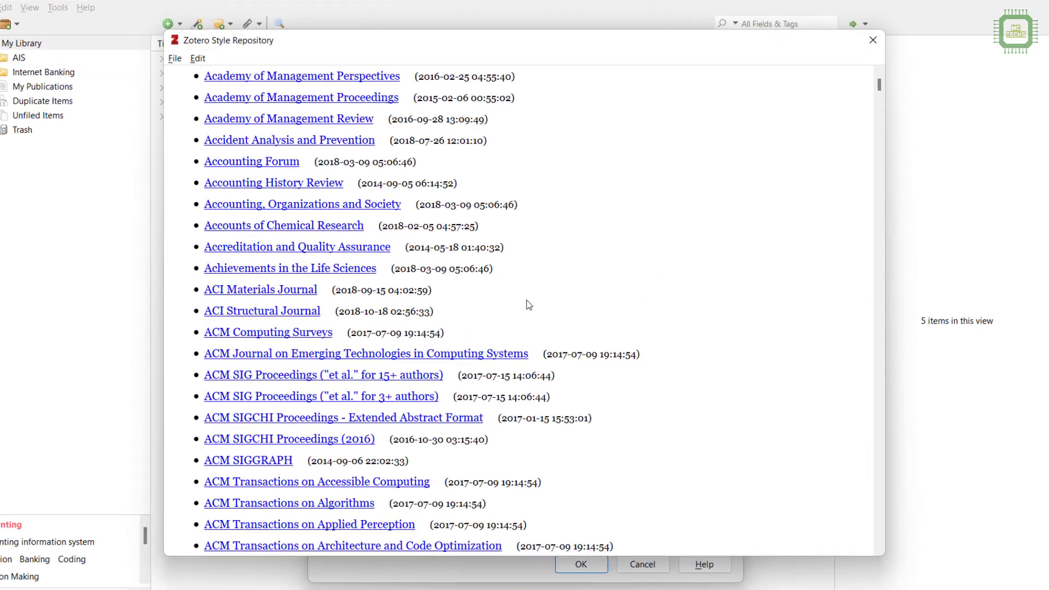
mouse_move(301, 339)
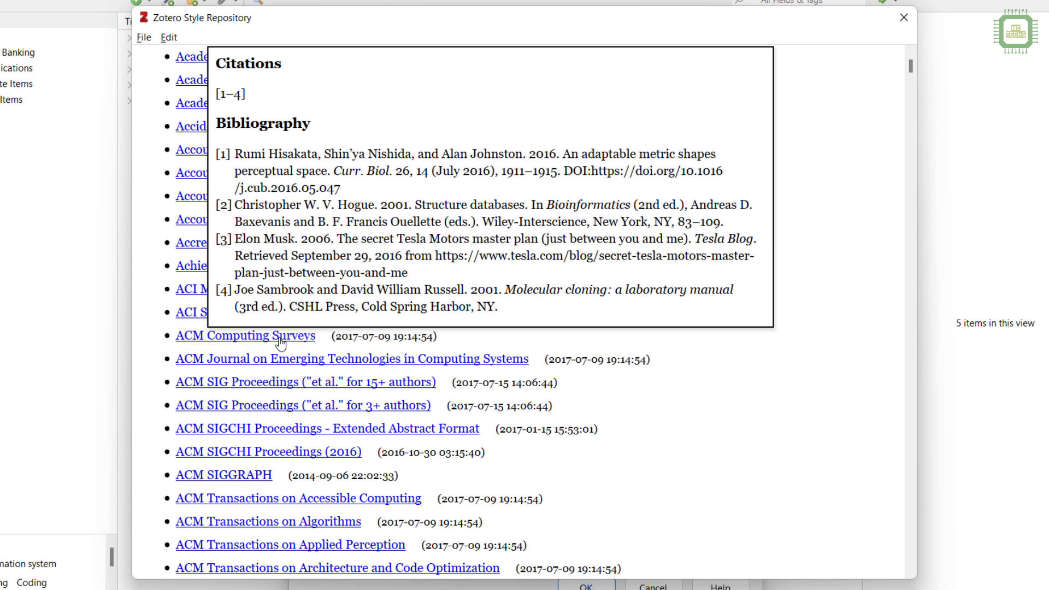
left_click(280, 342)
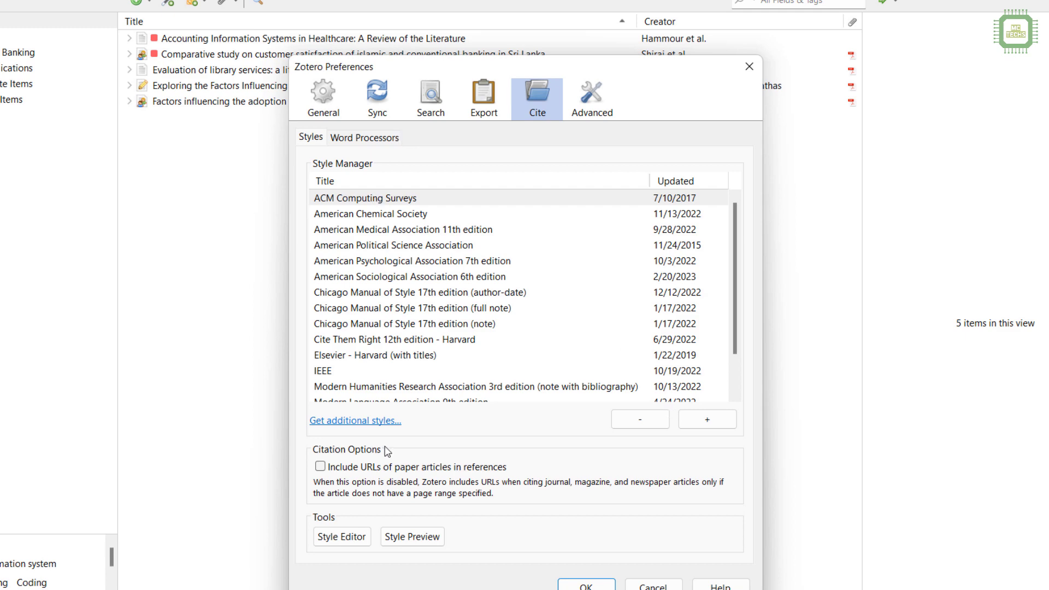
- Find the "Vancouver" citation style in the Zotero Style Repository, install it, and save the preferences
left_click(357, 421)
scroll(360, 371, "down", 20)
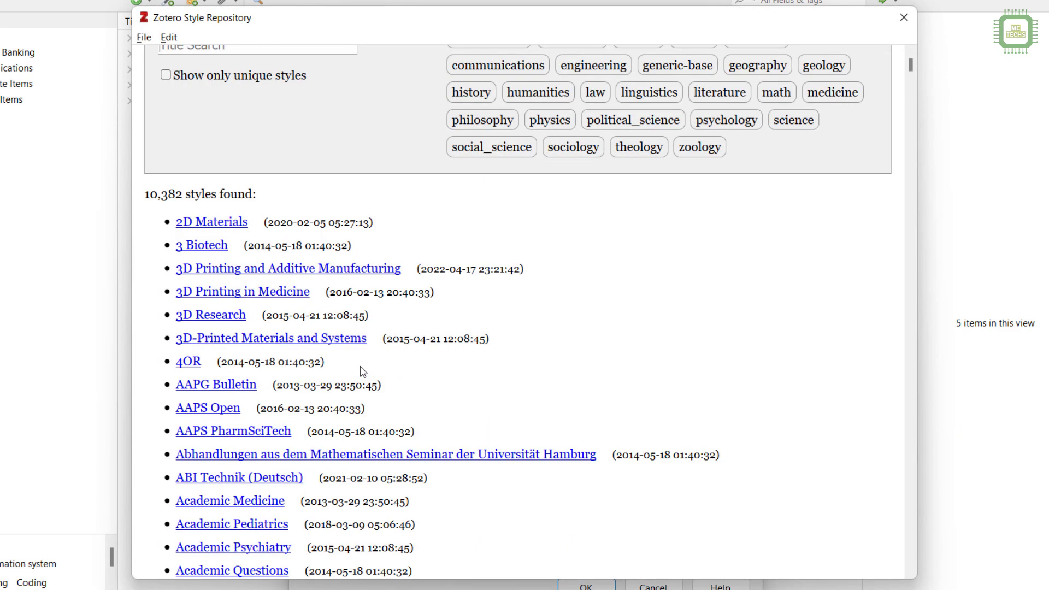
scroll(361, 370, "down", 20)
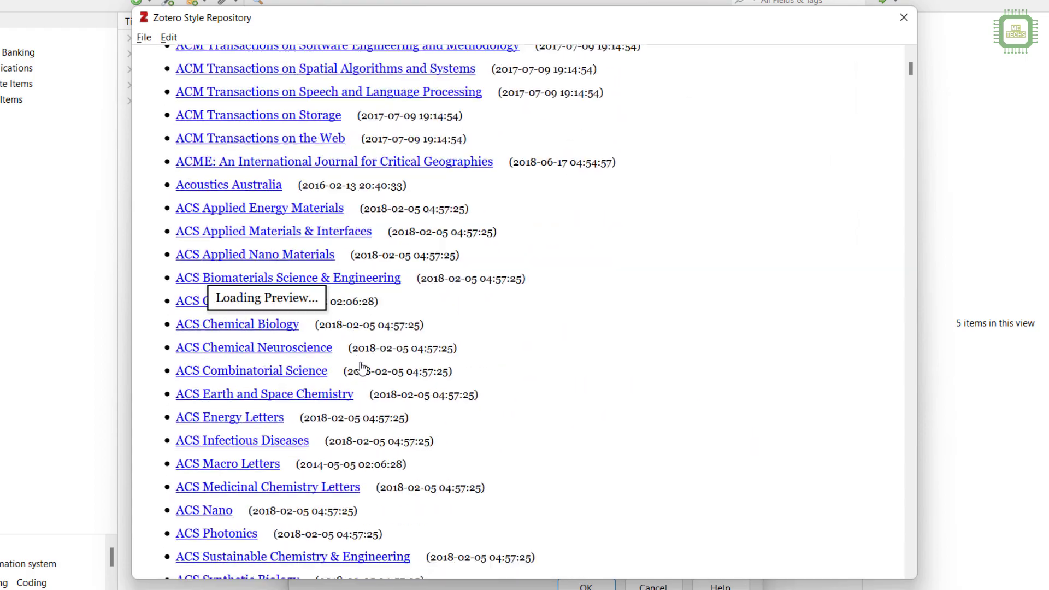
scroll(361, 356, "down", 5)
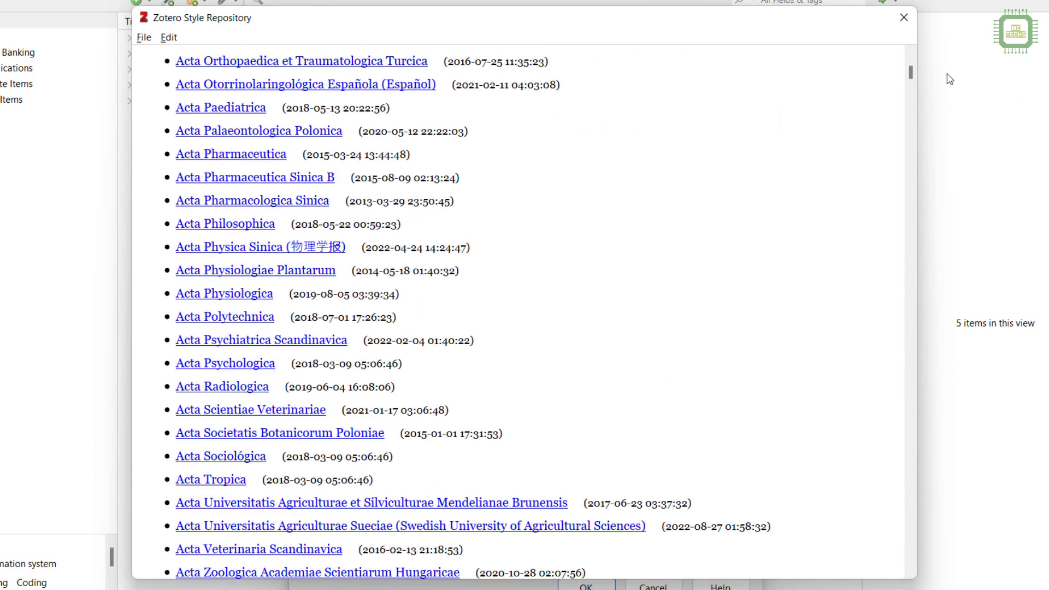
left_click_drag(913, 69, 910, 543)
scroll(531, 297, "down", 20)
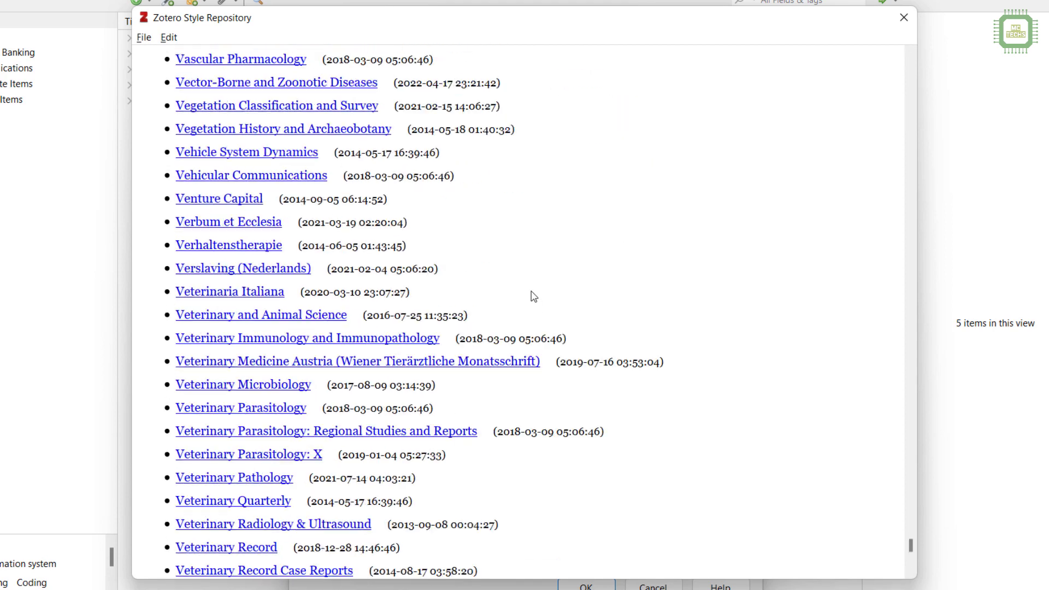
scroll(328, 355, "up", 10)
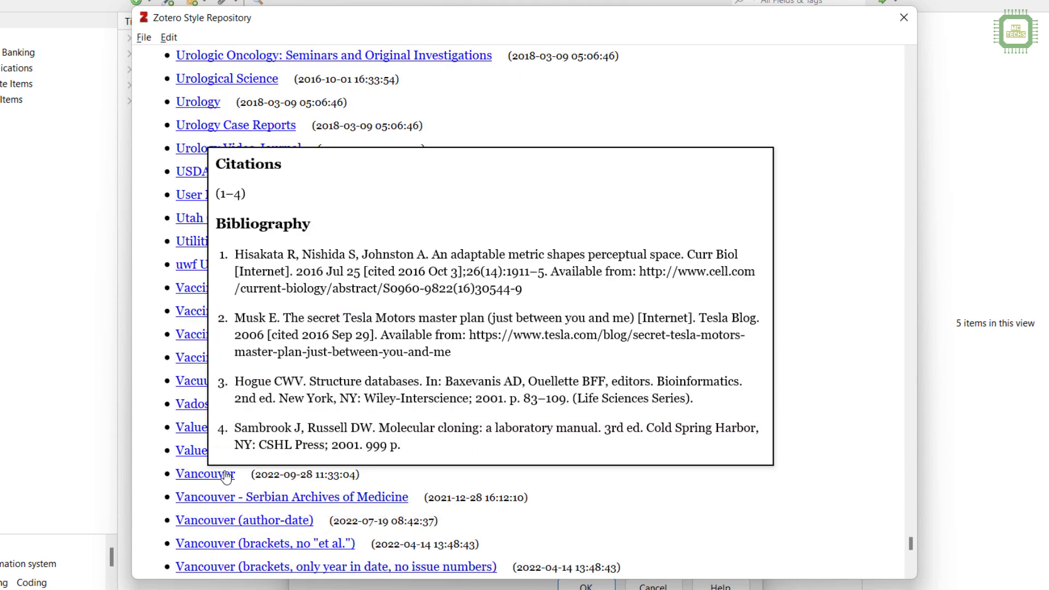
left_click(227, 474)
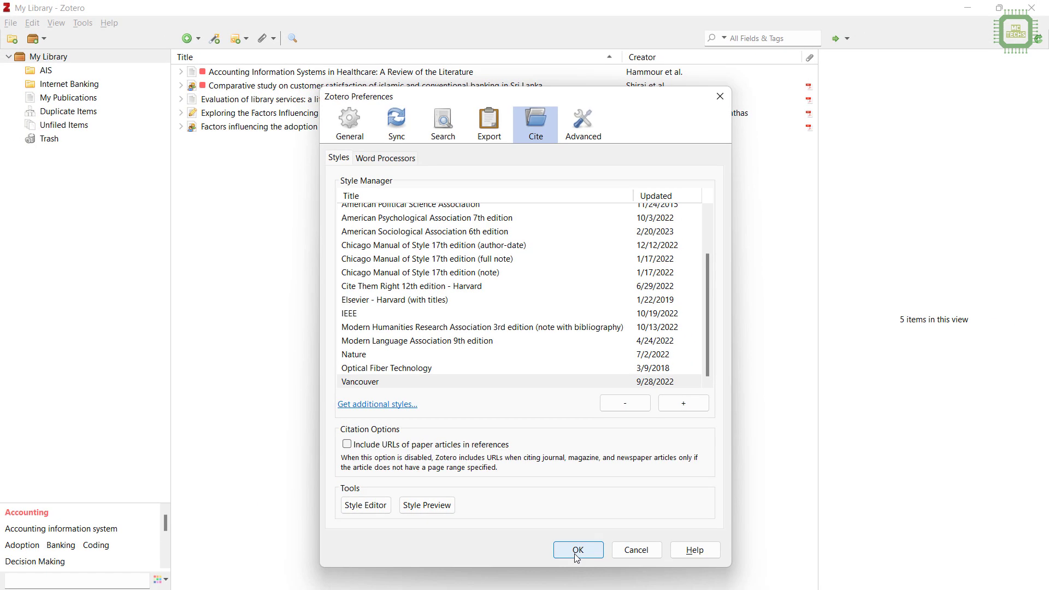
left_click(576, 554)
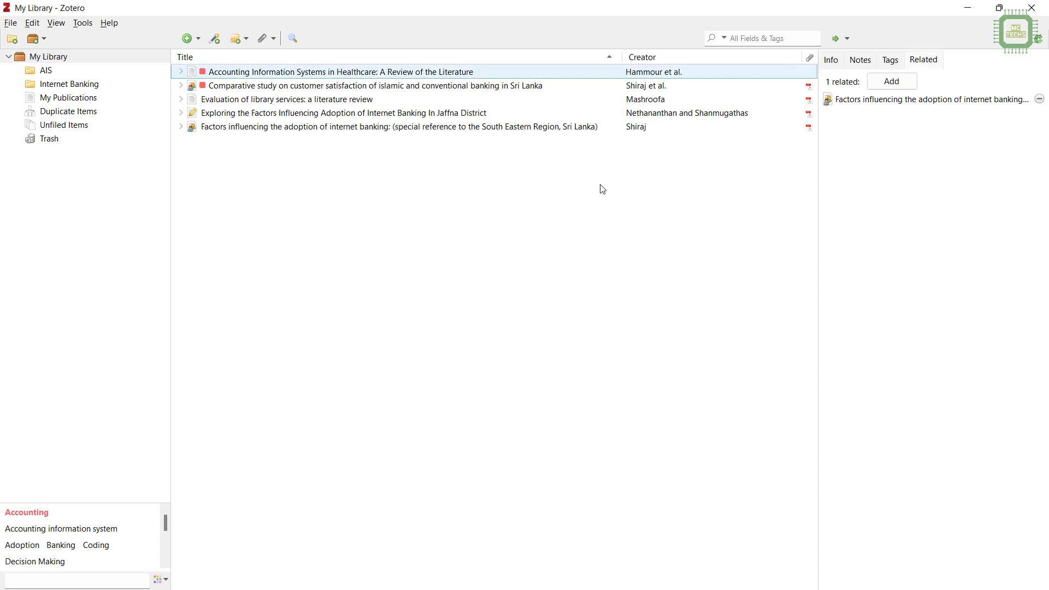
- Switch to the Word document and change its Zotero citation style to Vancouver
key("alt+Tab")
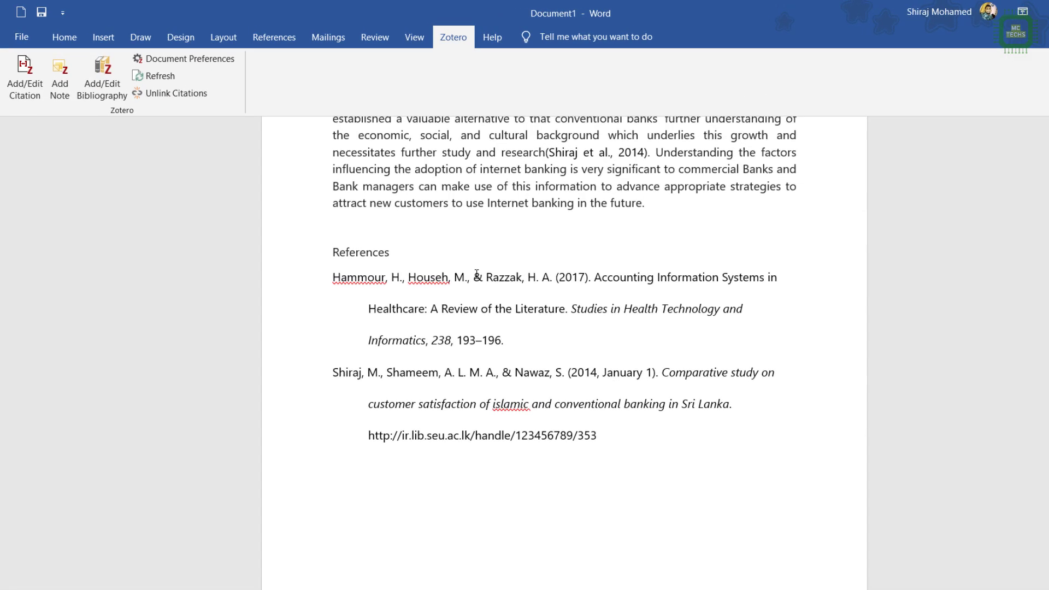
left_click(180, 60)
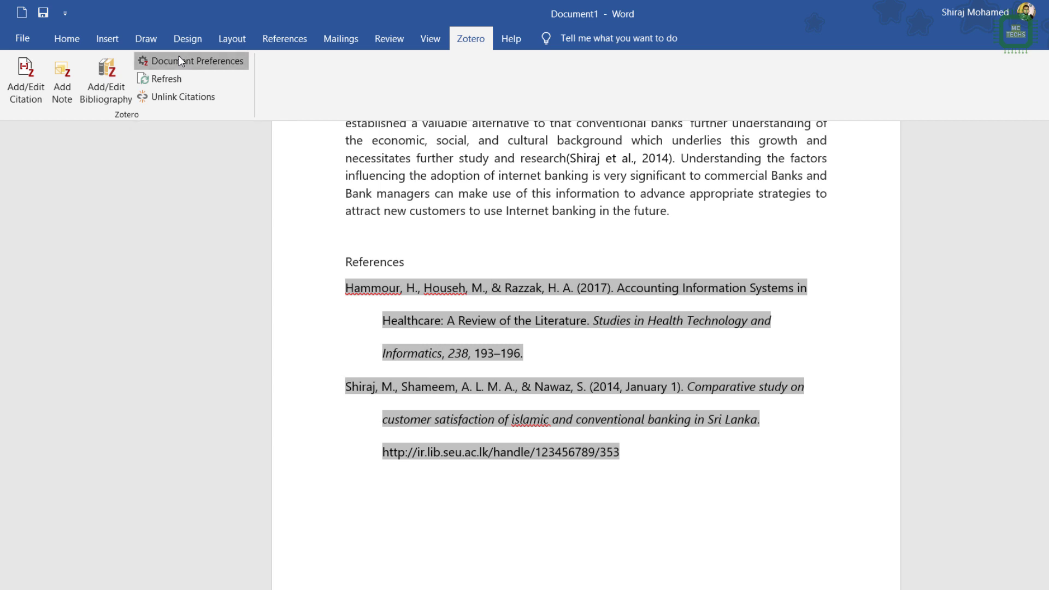
scroll(479, 182, "down", 4)
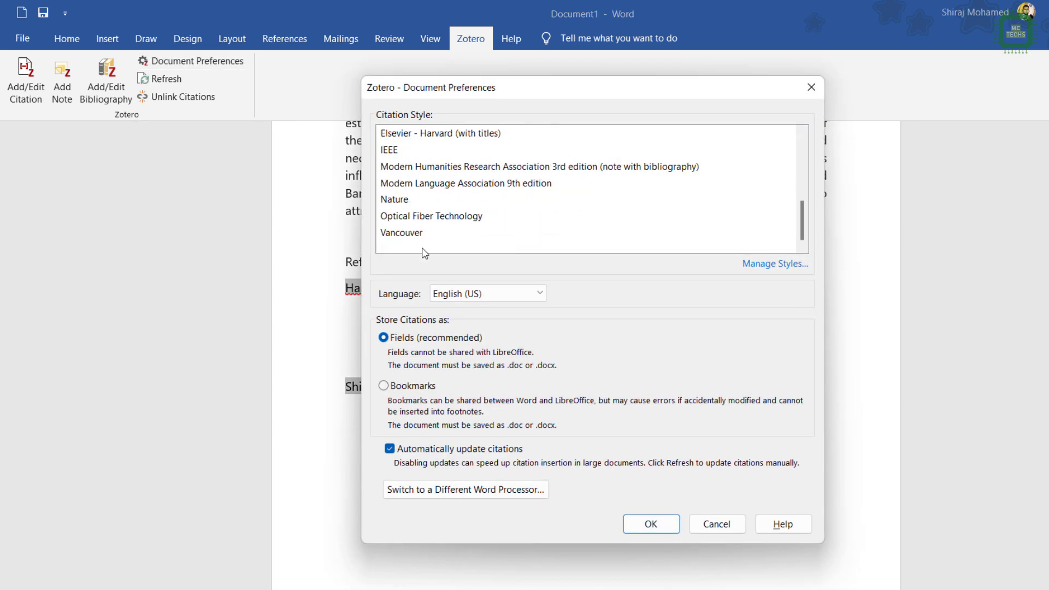
left_click(401, 233)
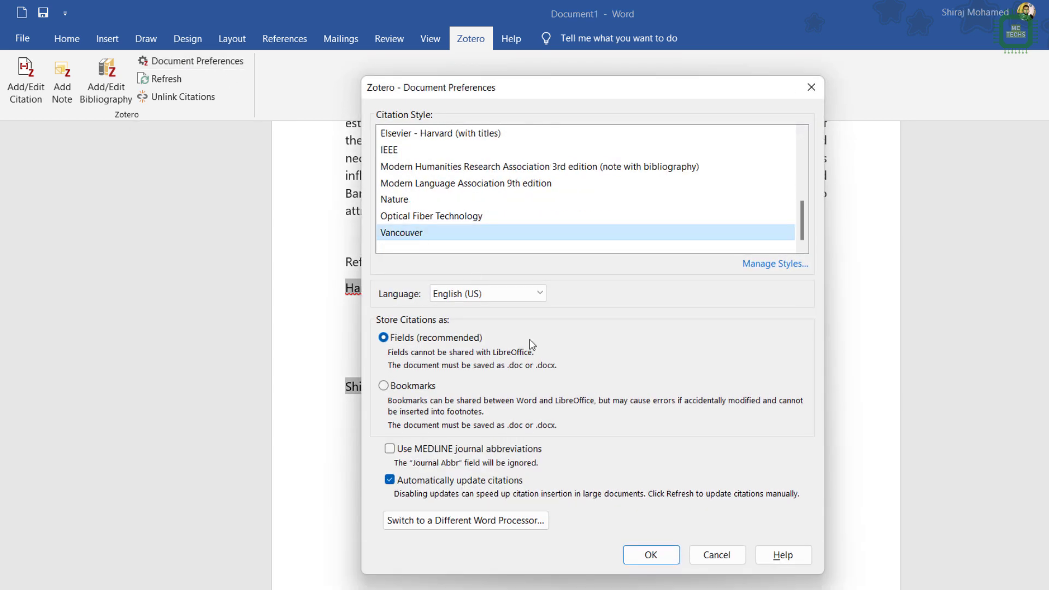
left_click(650, 555)
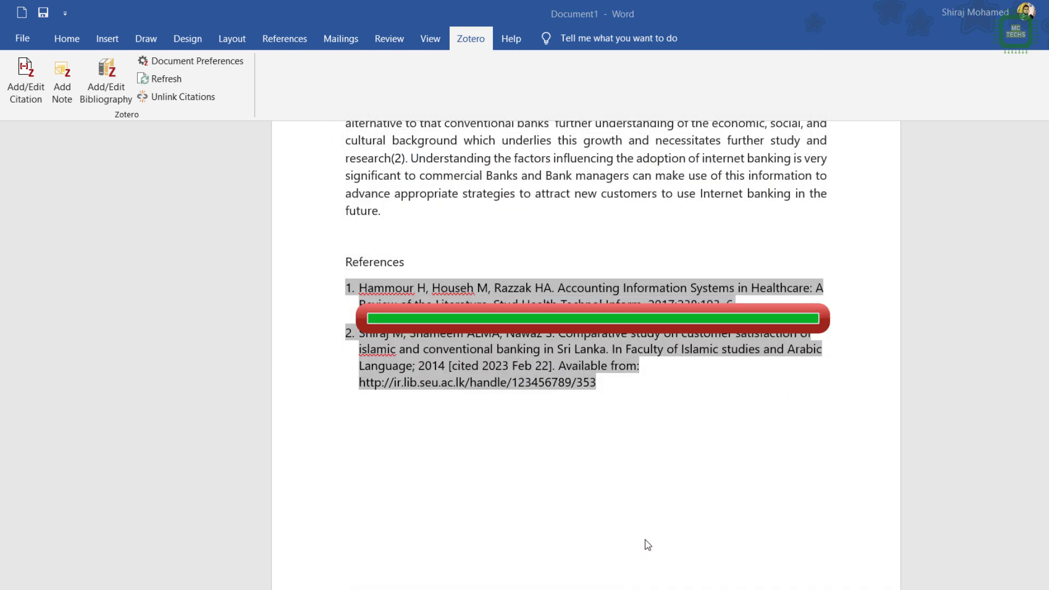